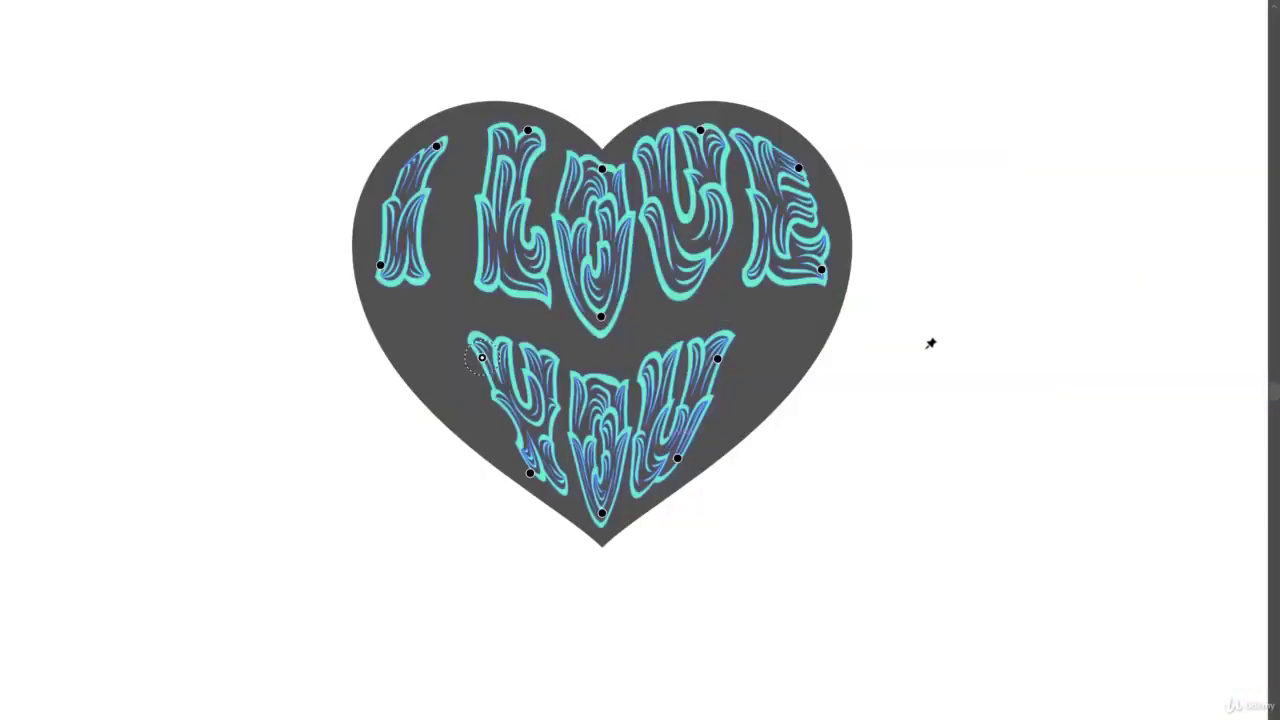
Step: Warp the letters of YOU, shift the monster's foot and raise its left arm into a wave
{"action": "left_click_drag", "start_coordinate": [720, 360], "coordinate": [764, 372]}
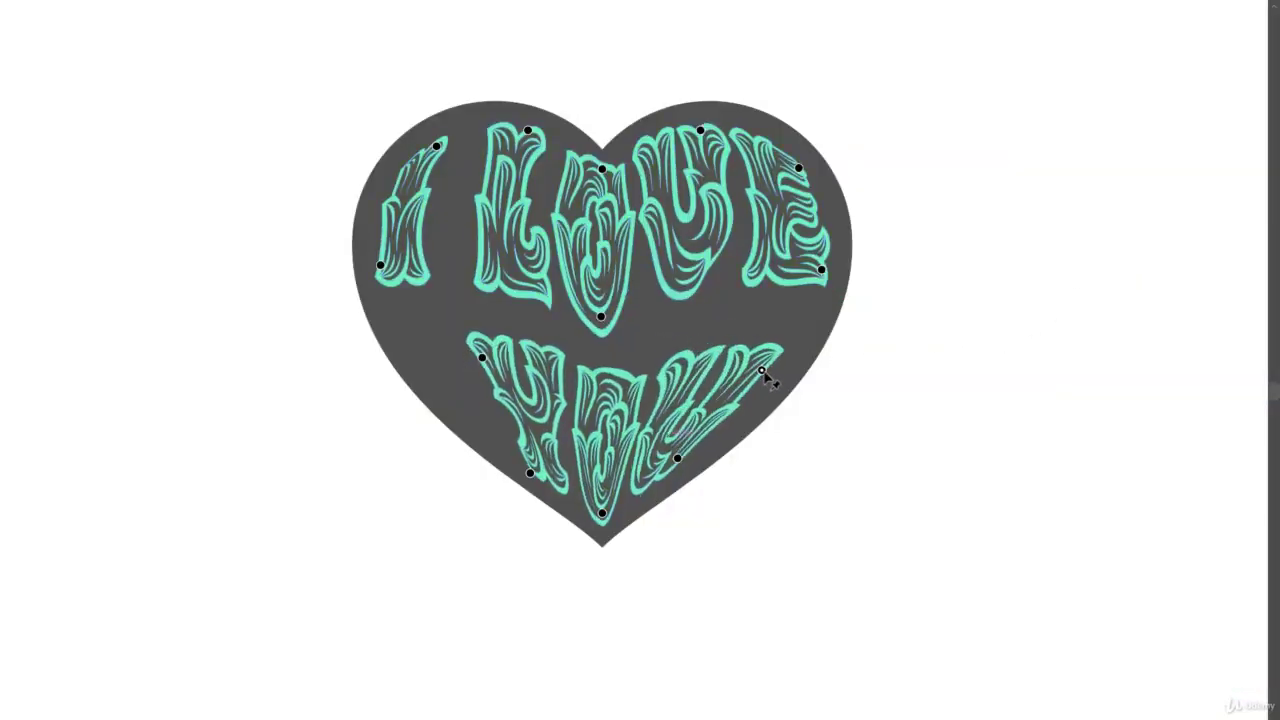
{"action": "left_click_drag", "start_coordinate": [482, 360], "coordinate": [436, 362]}
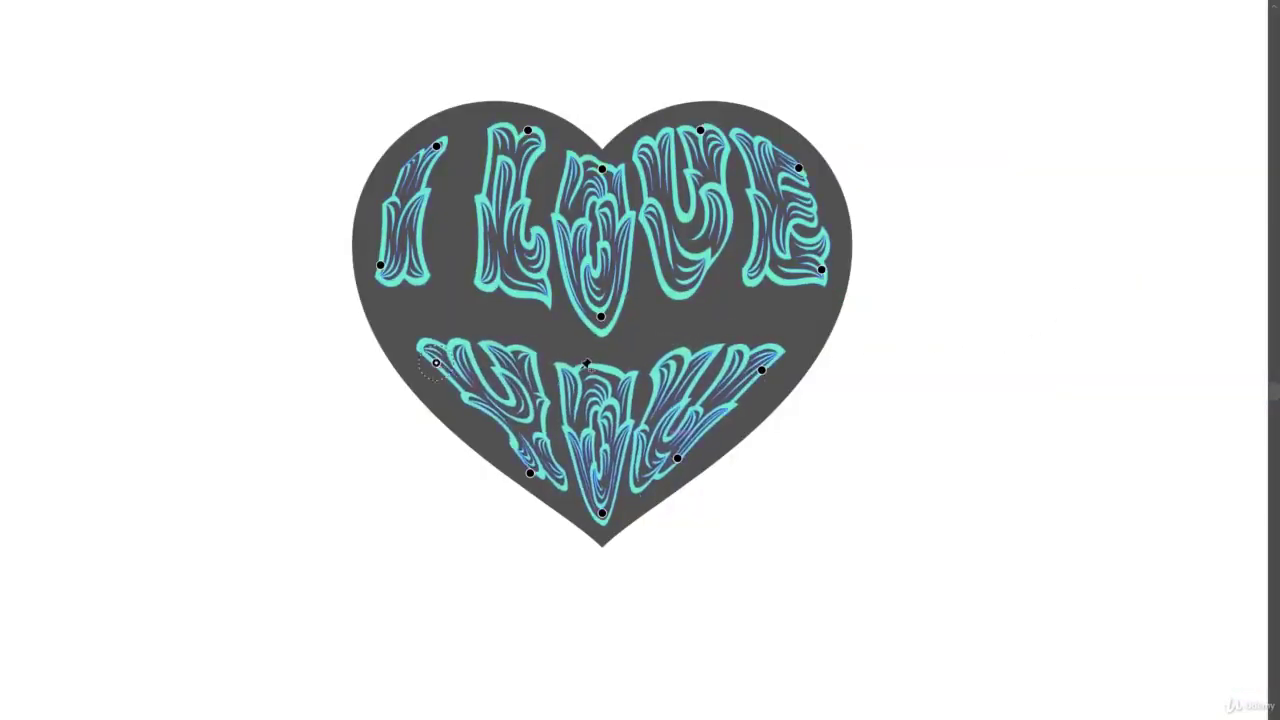
{"action": "left_click_drag", "start_coordinate": [600, 317], "coordinate": [597, 284]}
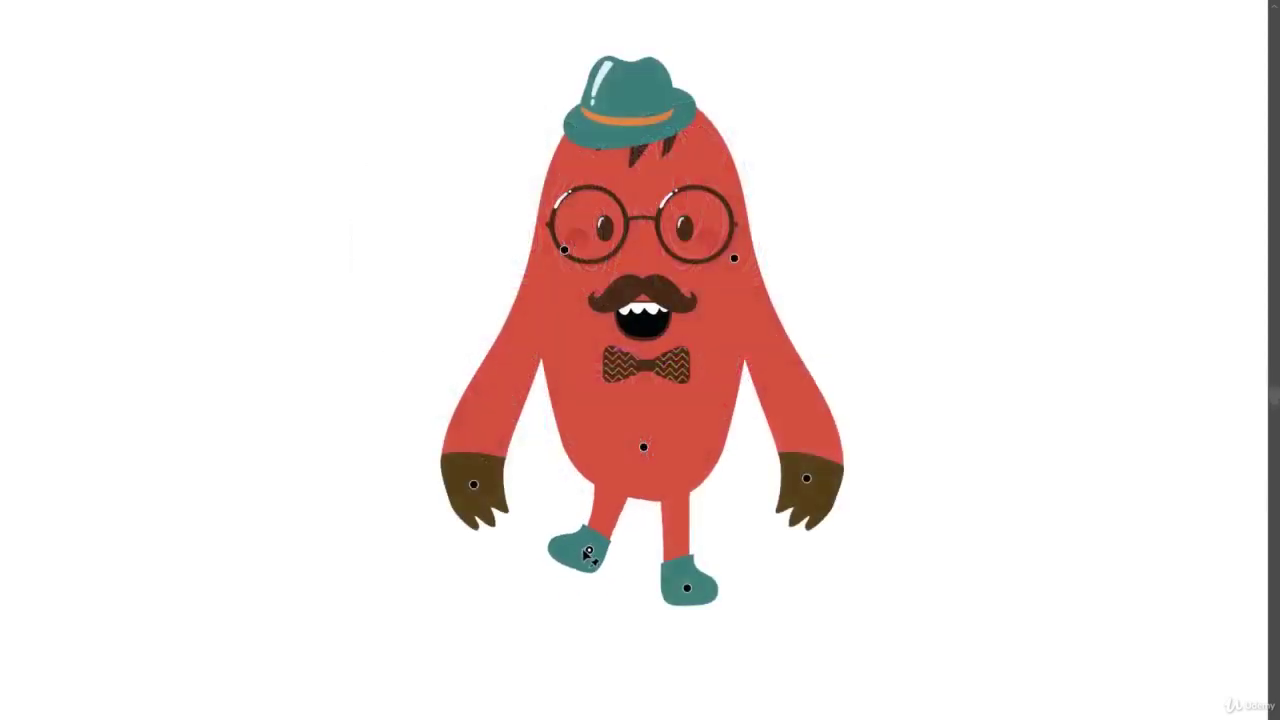
{"action": "left_click_drag", "start_coordinate": [582, 540], "coordinate": [620, 571]}
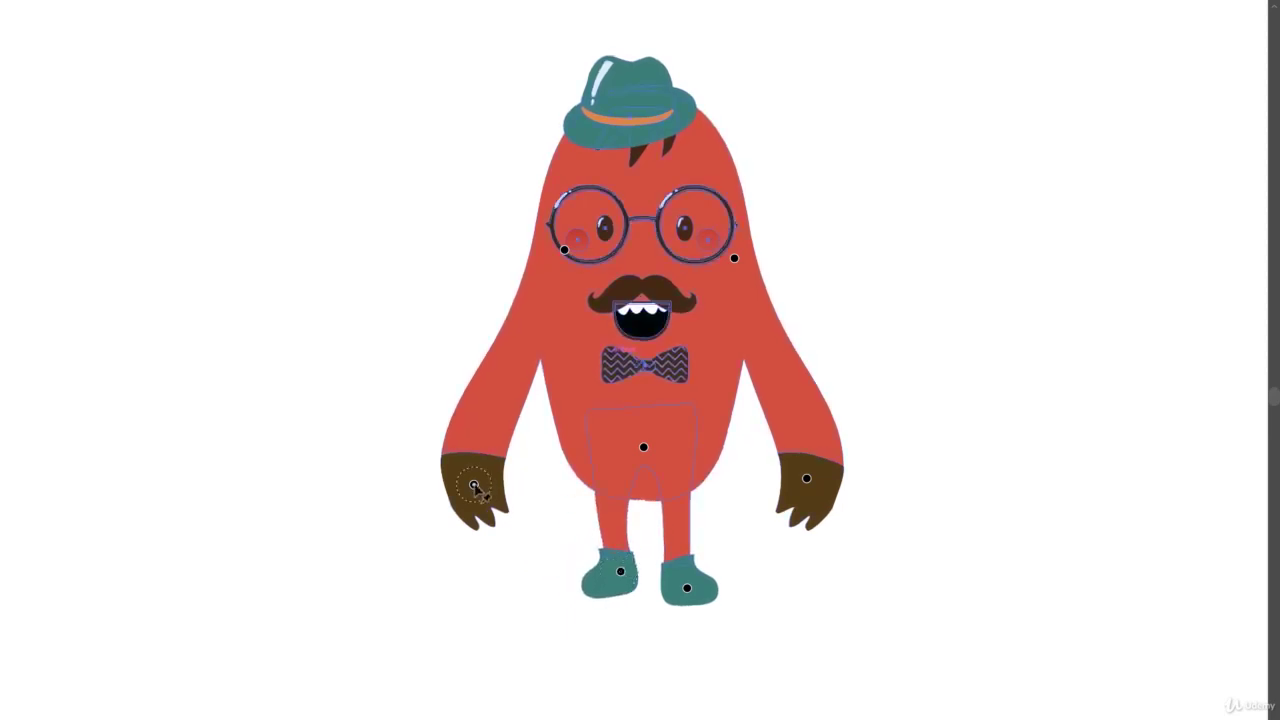
{"action": "left_click_drag", "start_coordinate": [474, 486], "coordinate": [431, 260]}
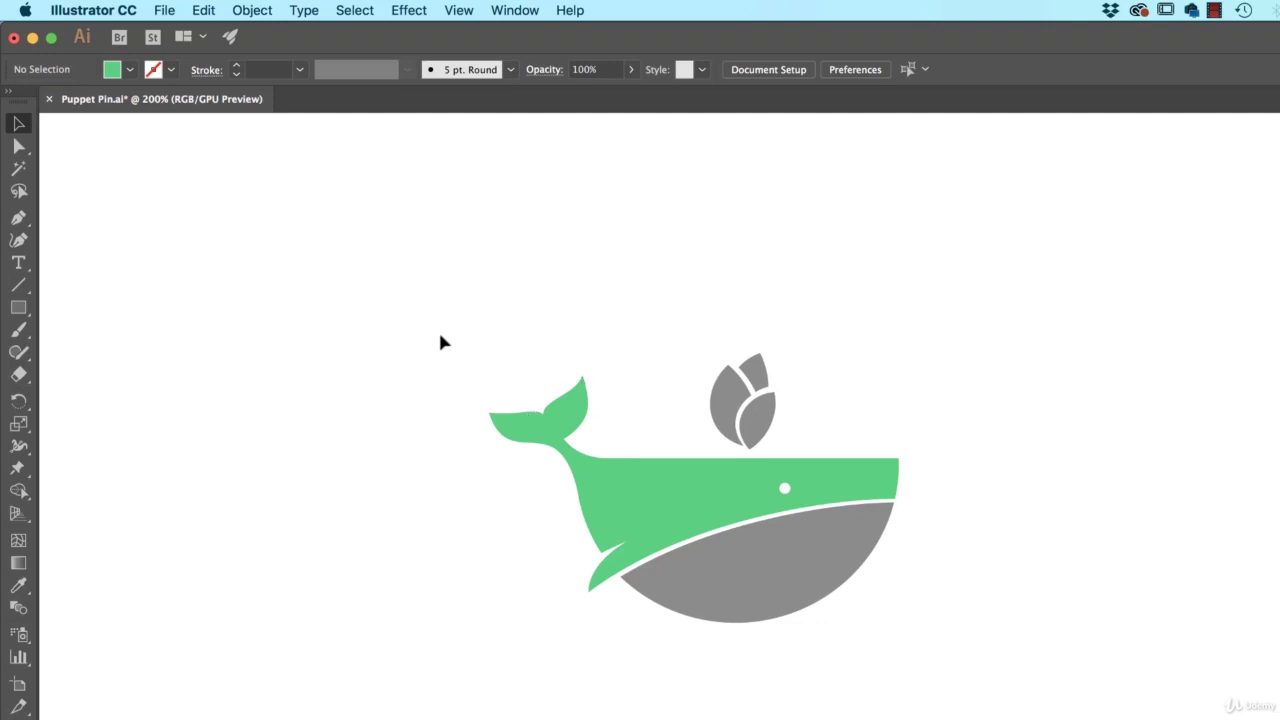
Step: Select the whale artwork and switch to the Puppet Warp tool
{"action": "left_click", "coordinate": [800, 503]}
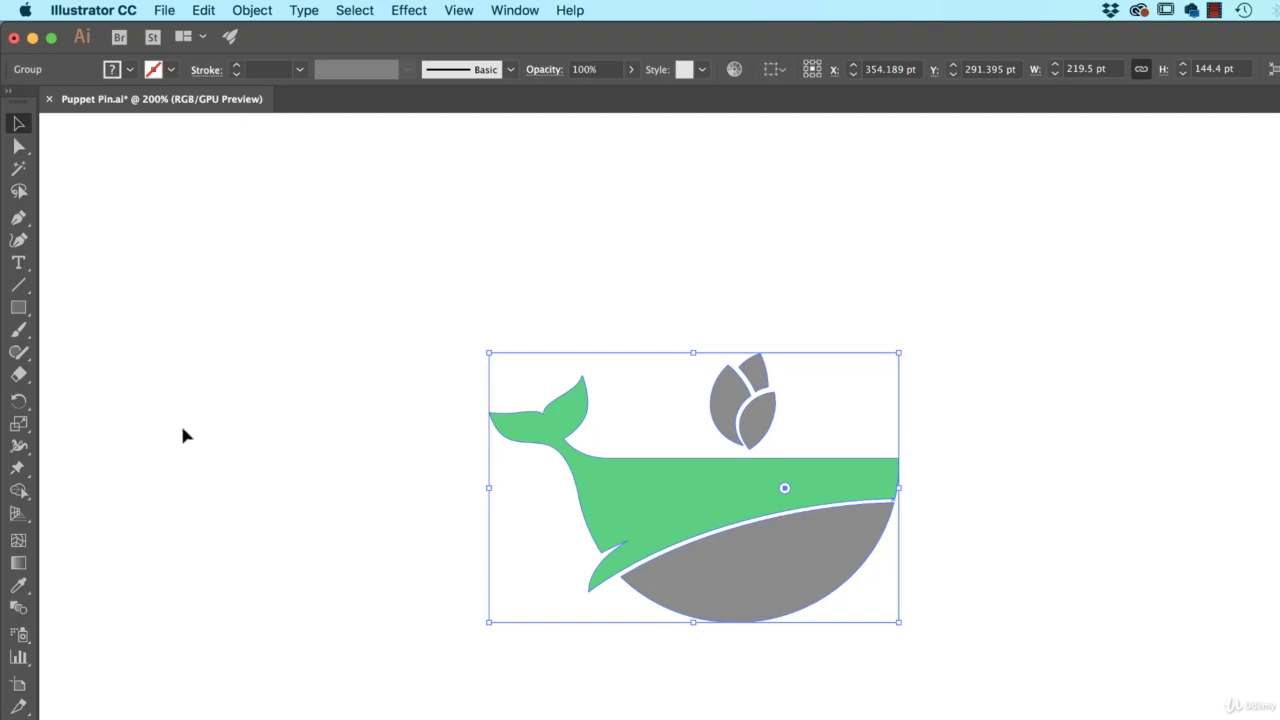
{"action": "left_click", "coordinate": [17, 470]}
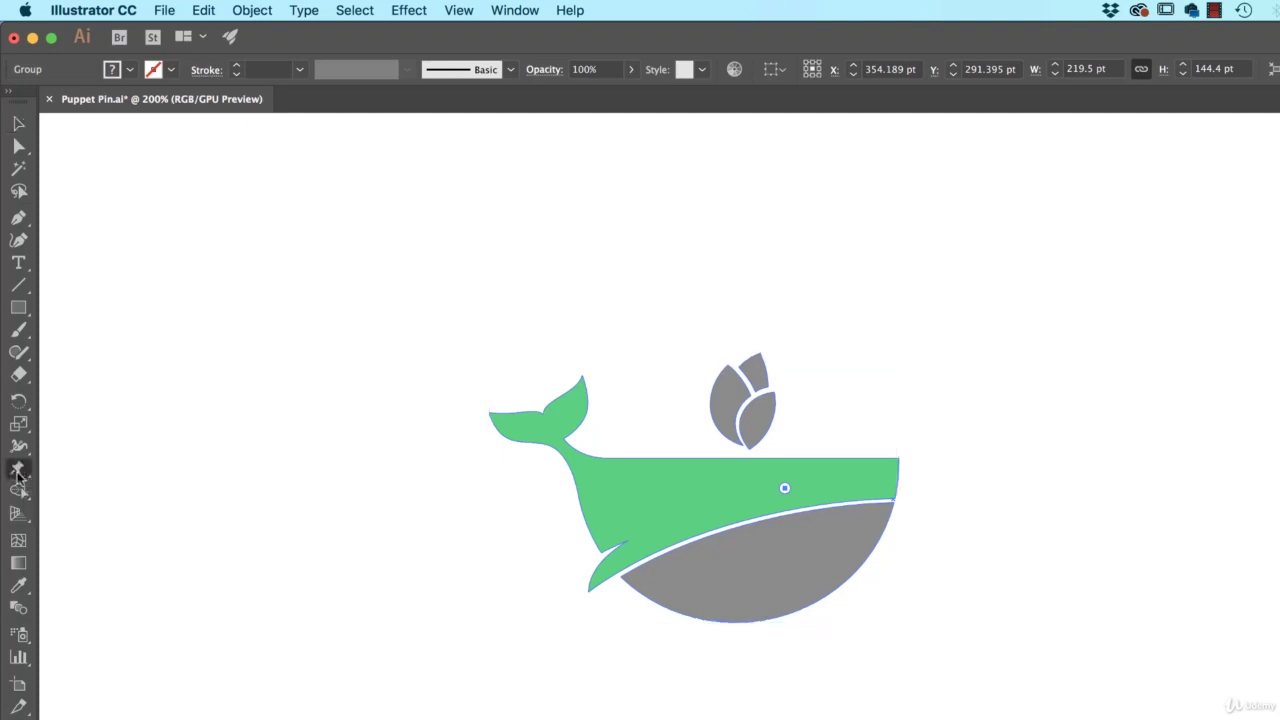
Step: Pin the whale's tail, head, belly, fin and spout, then swing the tail downward
{"action": "left_click", "coordinate": [555, 426]}
{"action": "left_click", "coordinate": [873, 484]}
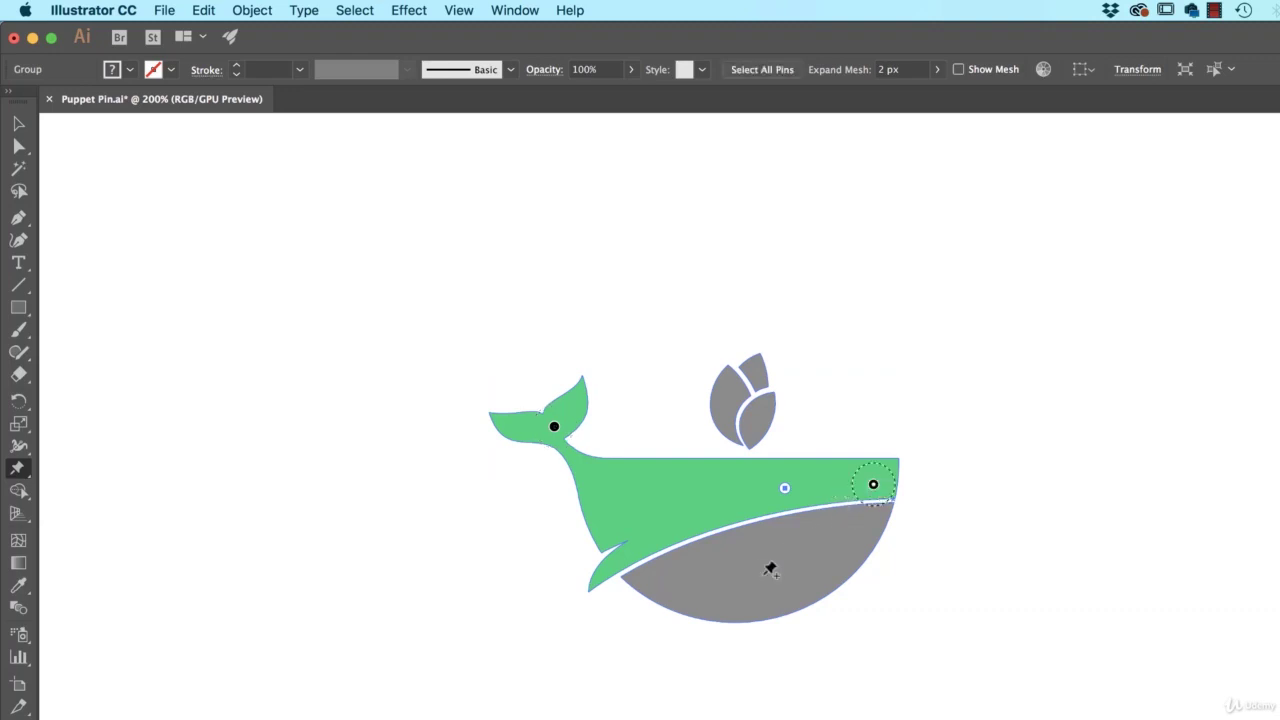
{"action": "left_click", "coordinate": [750, 593]}
{"action": "left_click", "coordinate": [614, 562]}
{"action": "left_click", "coordinate": [727, 408]}
{"action": "left_click_drag", "start_coordinate": [554, 427], "coordinate": [520, 446]}
Step: Add a spout-base pin, reshape the spout, bend the tail lower and delete the spout pin
{"action": "left_click", "coordinate": [762, 431]}
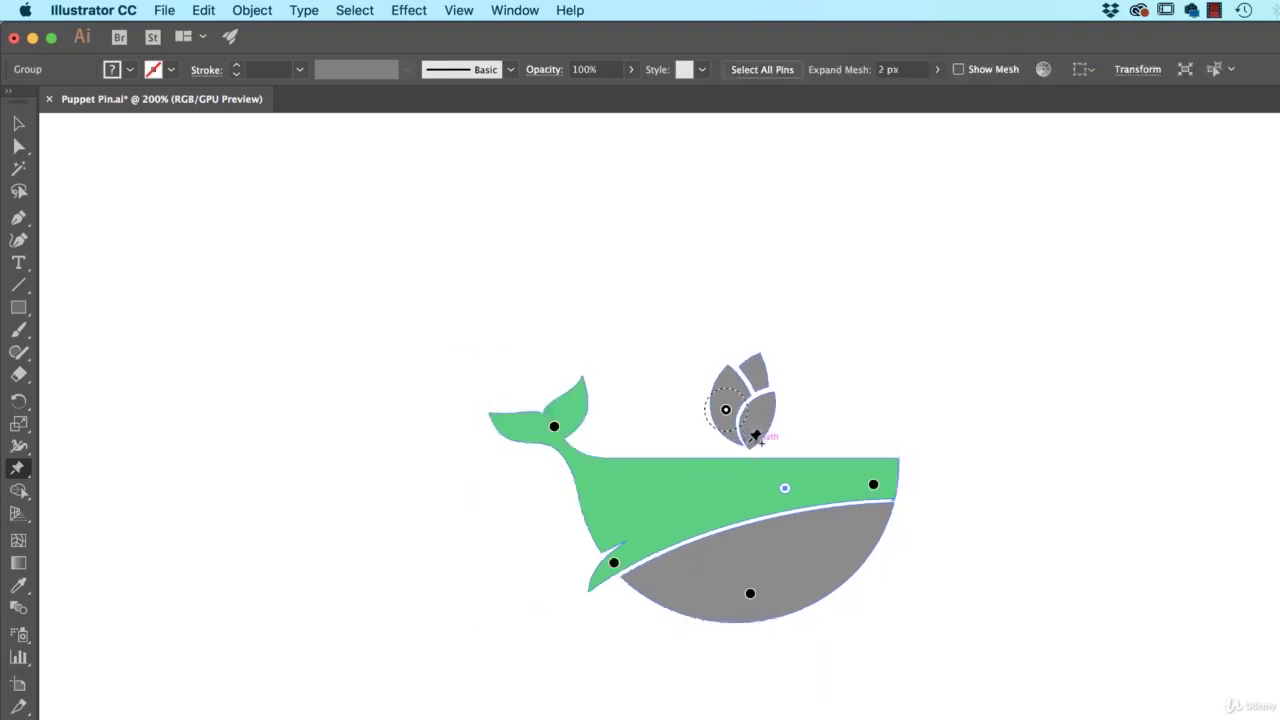
{"action": "left_click", "coordinate": [749, 441]}
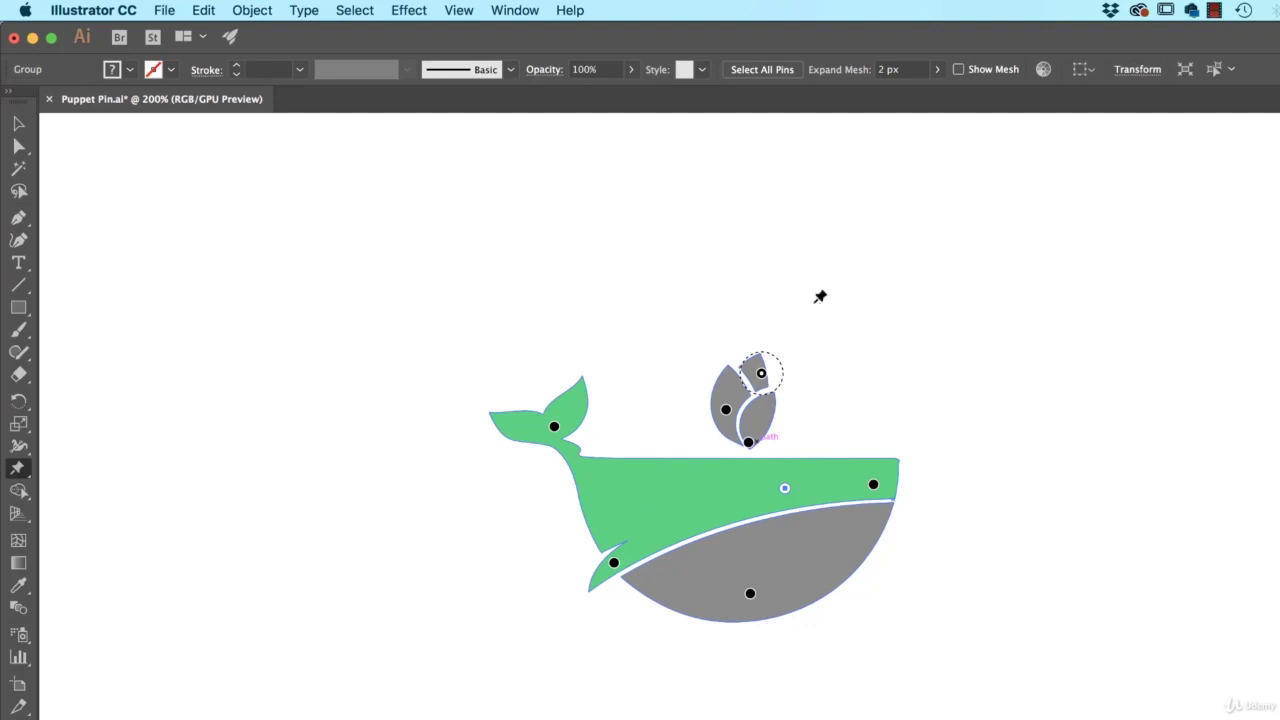
{"action": "mouse_move", "coordinate": [765, 380]}
{"action": "left_mouse_down"}
{"action": "mouse_move", "coordinate": [788, 386]}
{"action": "mouse_move", "coordinate": [749, 432]}
{"action": "mouse_move", "coordinate": [777, 382]}
{"action": "mouse_move", "coordinate": [752, 412]}
{"action": "mouse_move", "coordinate": [761, 373]}
{"action": "left_mouse_up"}
{"action": "mouse_move", "coordinate": [547, 435]}
{"action": "left_mouse_down"}
{"action": "mouse_move", "coordinate": [560, 434]}
{"action": "mouse_move", "coordinate": [531, 514]}
{"action": "mouse_move", "coordinate": [563, 454]}
{"action": "mouse_move", "coordinate": [543, 466]}
{"action": "mouse_move", "coordinate": [557, 437]}
{"action": "mouse_move", "coordinate": [500, 505]}
{"action": "mouse_move", "coordinate": [518, 445]}
{"action": "mouse_move", "coordinate": [537, 453]}
{"action": "left_mouse_up"}
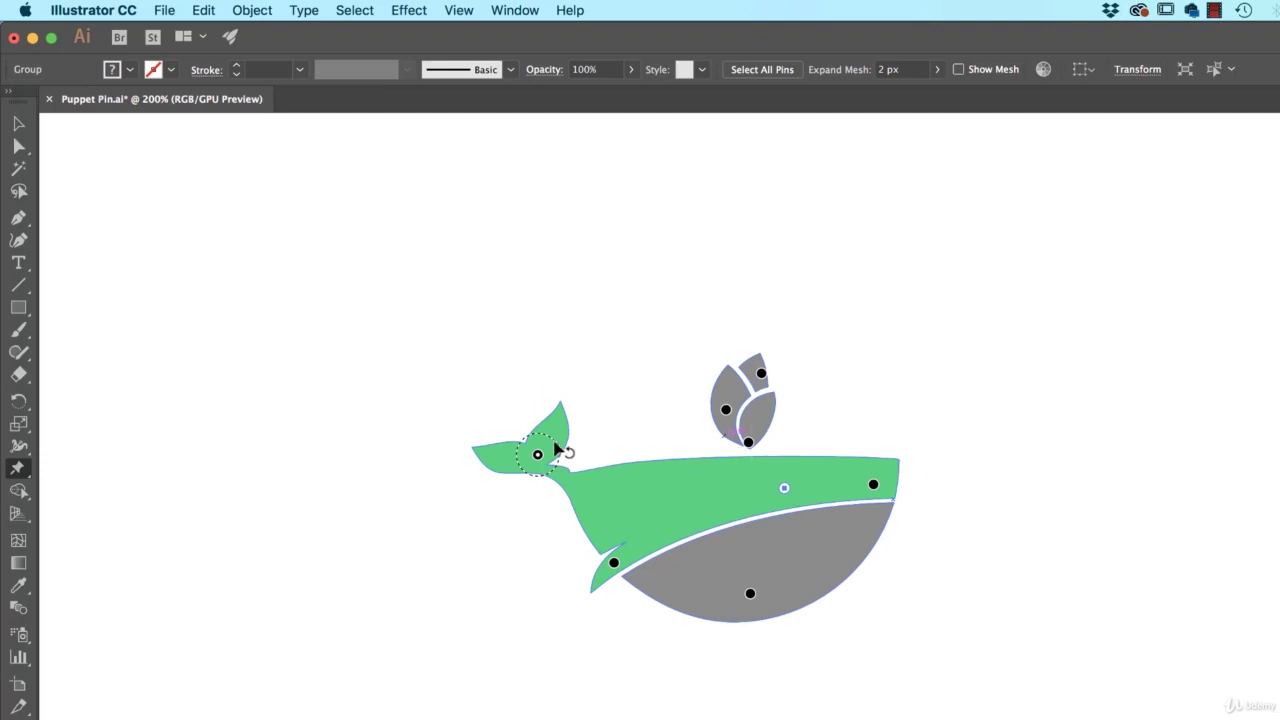
{"action": "left_click", "coordinate": [761, 384]}
{"action": "key", "text": "Delete"}
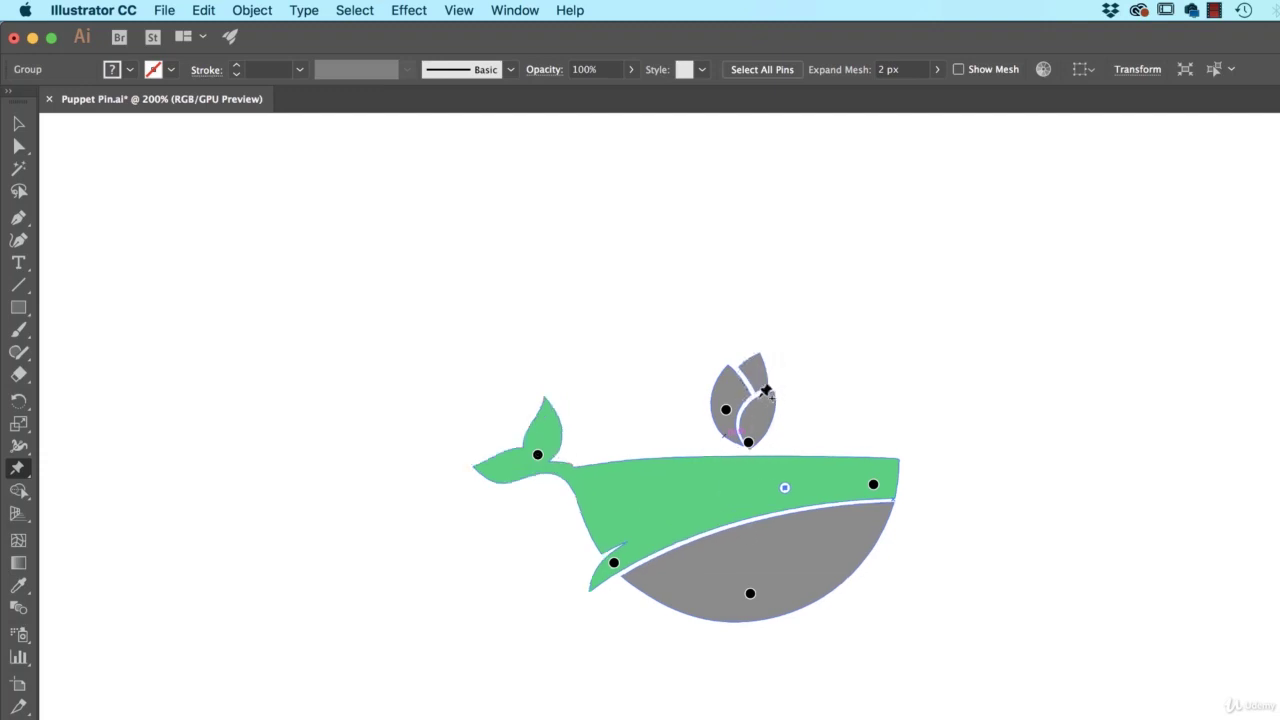
{"action": "scroll", "coordinate": [700, 410], "scroll_direction": "right", "scroll_amount": 10}
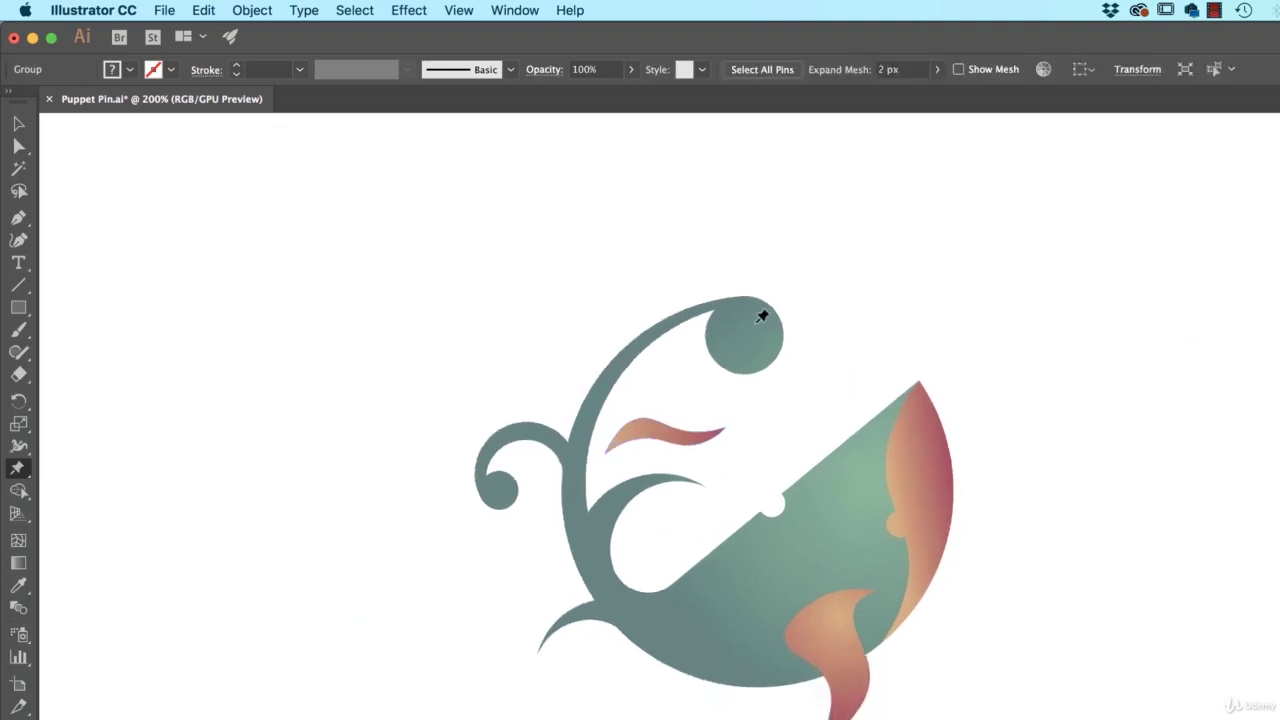
Step: Select the teal-and-orange whale artwork and activate Puppet Warp on it
{"action": "key", "text": "v"}
{"action": "scroll", "coordinate": [650, 600], "scroll_direction": "down", "scroll_amount": 3}
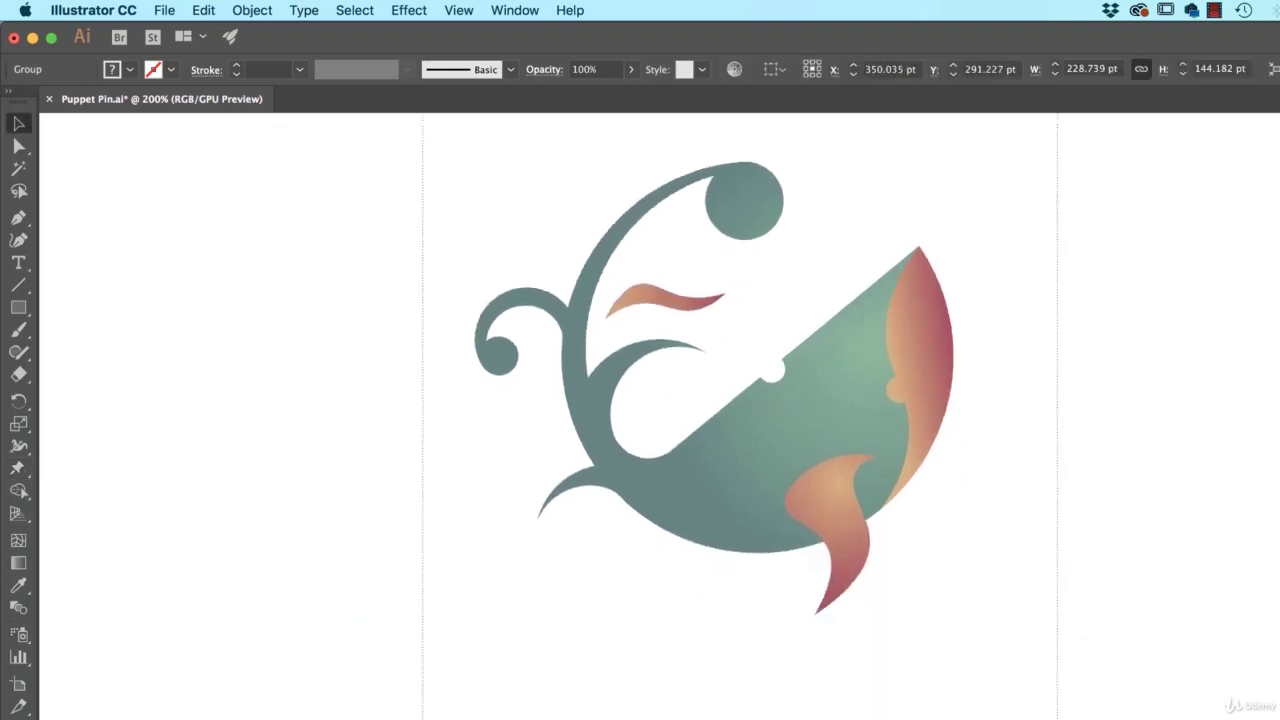
{"action": "left_click", "coordinate": [20, 470]}
{"action": "scroll", "coordinate": [523, 400], "scroll_direction": "up", "scroll_amount": 5}
{"action": "scroll", "coordinate": [523, 400], "scroll_direction": "right", "scroll_amount": 2}
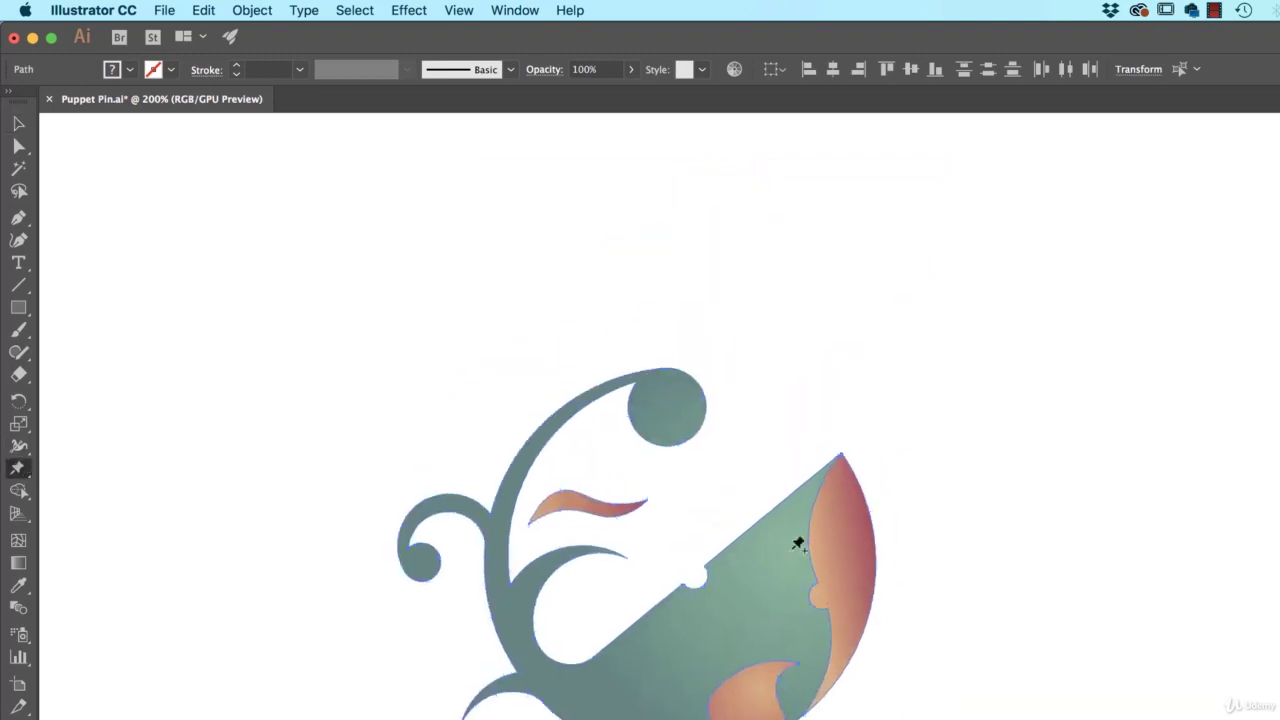
Step: Pin both orange fins, the tail tip, body notch, lower body, left stem and both curls
{"action": "left_click", "coordinate": [846, 497]}
{"action": "left_click", "coordinate": [801, 682]}
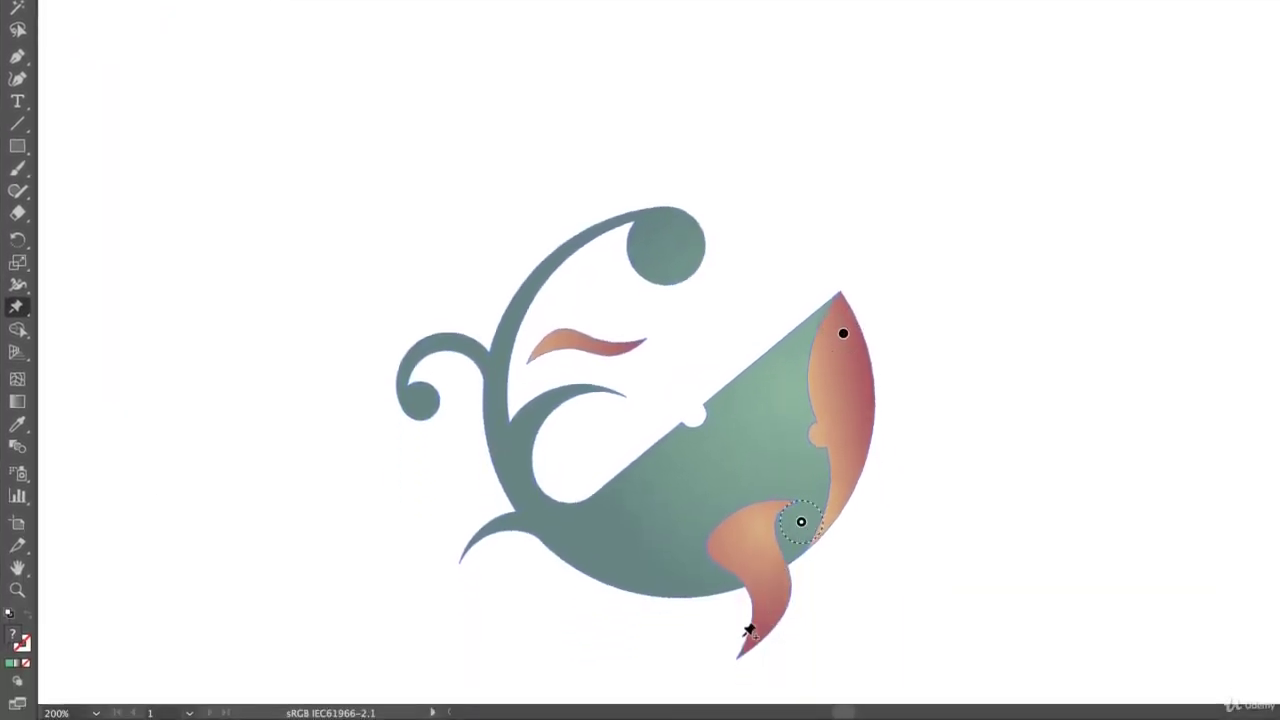
{"action": "left_click", "coordinate": [752, 645]}
{"action": "left_click", "coordinate": [708, 439]}
{"action": "left_click", "coordinate": [559, 525]}
{"action": "left_click", "coordinate": [498, 379]}
{"action": "left_click", "coordinate": [674, 232]}
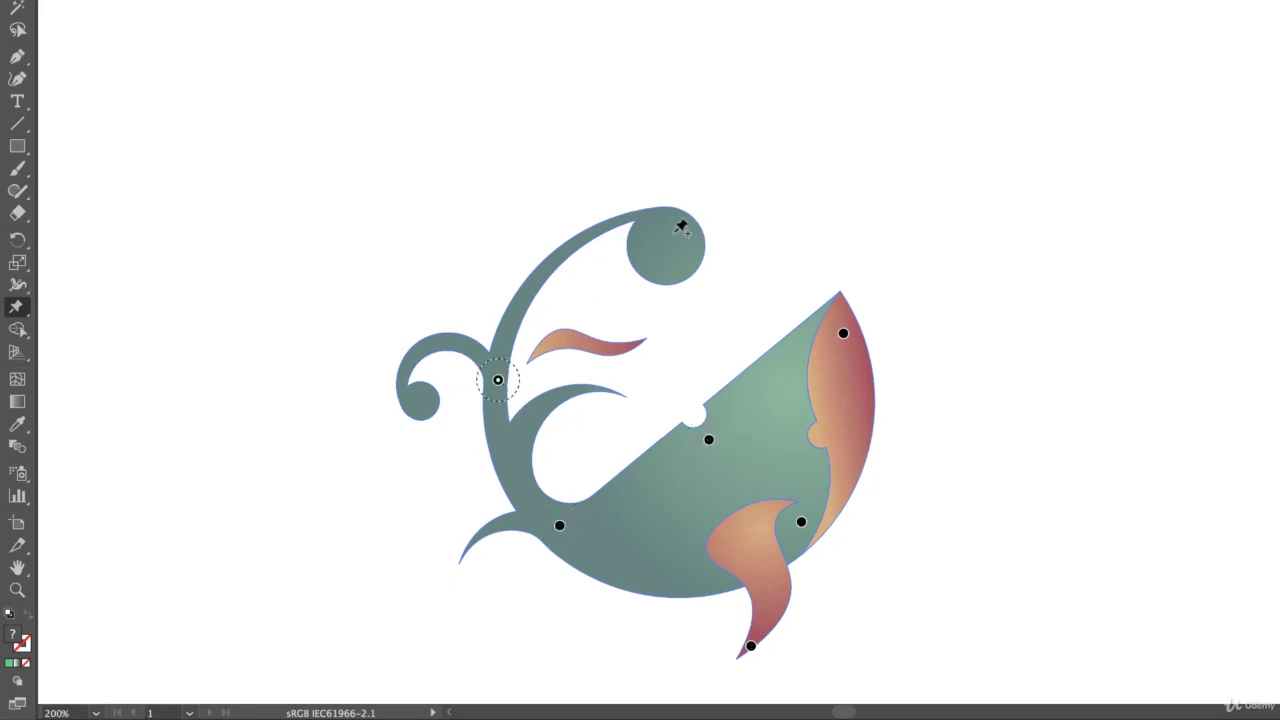
{"action": "left_click", "coordinate": [416, 404]}
Step: Pull the whale's right side out, stretch its pointed top upward and lower the round curl
{"action": "left_click_drag", "start_coordinate": [845, 335], "coordinate": [831, 263]}
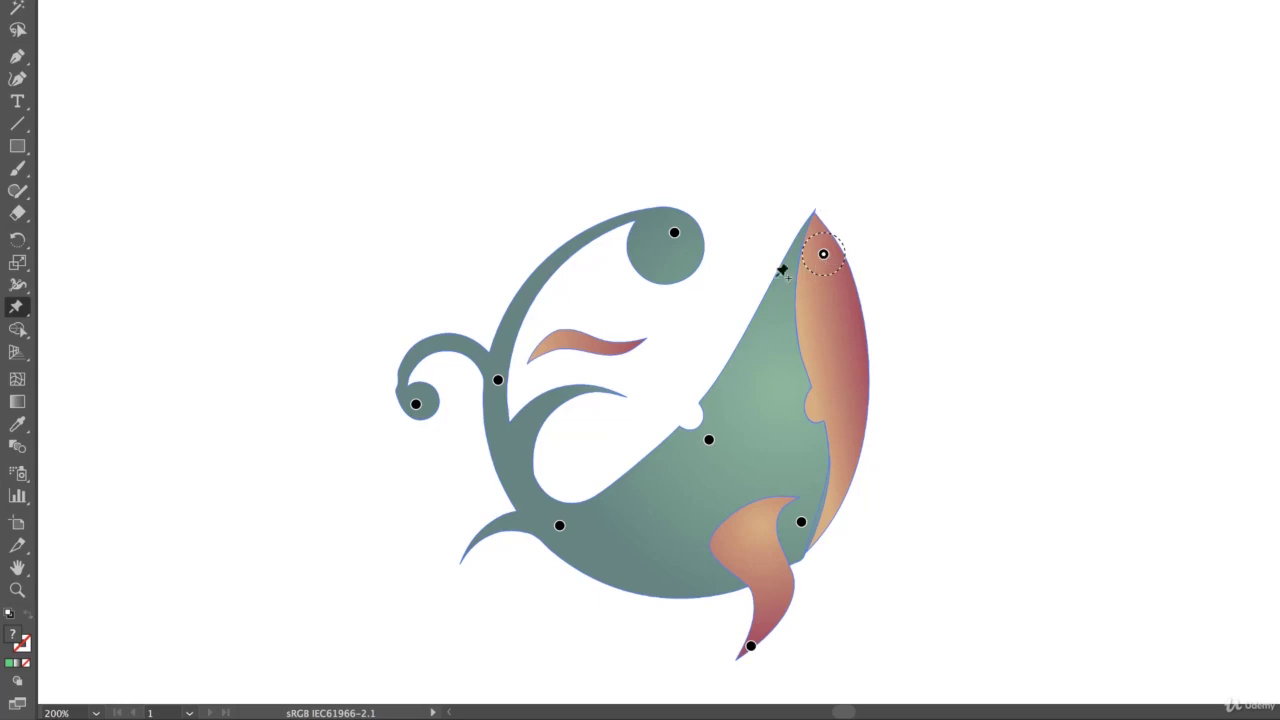
{"action": "mouse_move", "coordinate": [823, 255]}
{"action": "left_mouse_down"}
{"action": "mouse_move", "coordinate": [966, 418]}
{"action": "mouse_move", "coordinate": [930, 470]}
{"action": "mouse_move", "coordinate": [988, 531]}
{"action": "mouse_move", "coordinate": [903, 316]}
{"action": "mouse_move", "coordinate": [821, 243]}
{"action": "mouse_move", "coordinate": [871, 331]}
{"action": "mouse_move", "coordinate": [849, 300]}
{"action": "mouse_move", "coordinate": [845, 250]}
{"action": "left_mouse_up"}
{"action": "left_click_drag", "start_coordinate": [686, 233], "coordinate": [666, 336]}
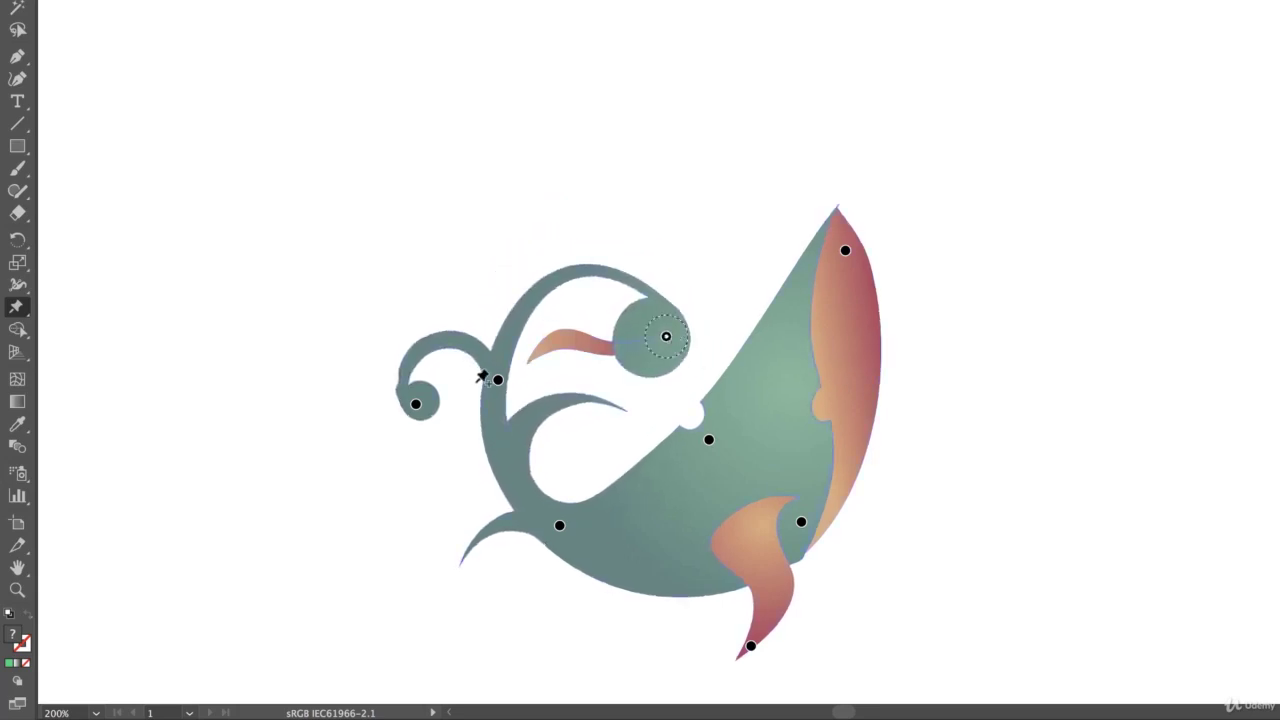
Step: Rotate the left curls around the stem pin and the tail around its tip pin
{"action": "left_click", "coordinate": [498, 379]}
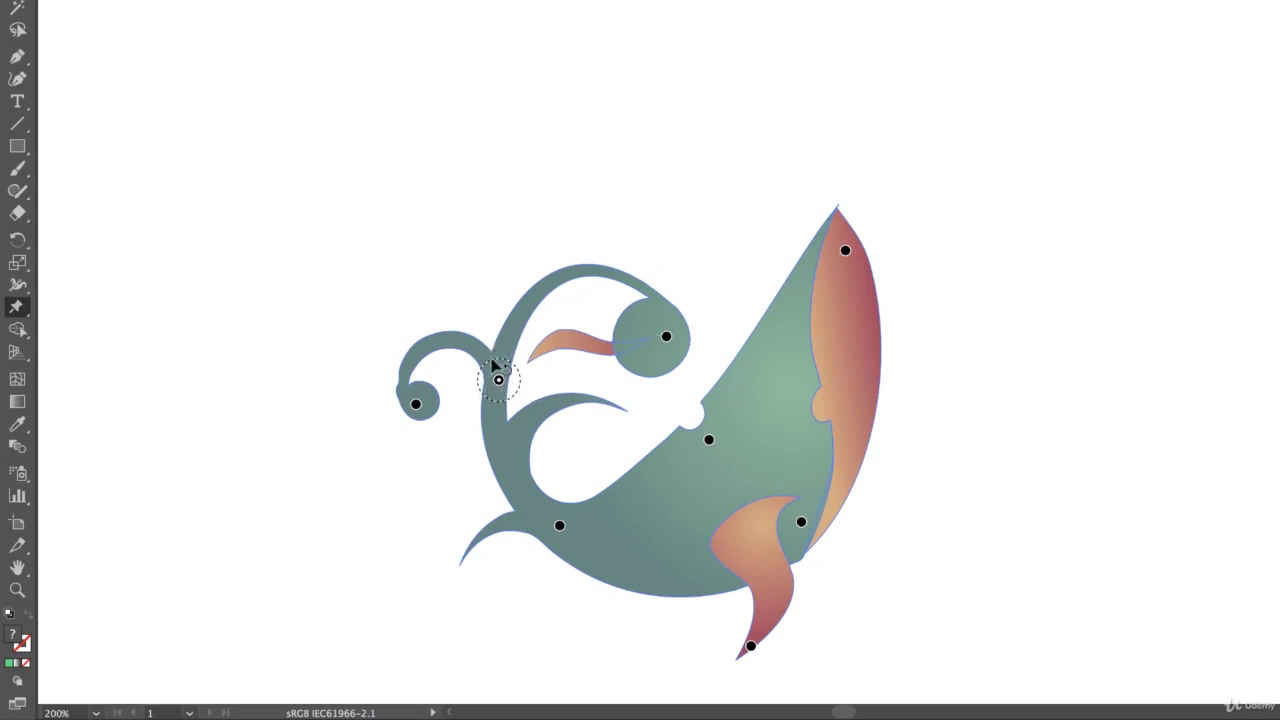
{"action": "mouse_move", "coordinate": [518, 372]}
{"action": "left_mouse_down"}
{"action": "mouse_move", "coordinate": [503, 354]}
{"action": "mouse_move", "coordinate": [523, 389]}
{"action": "mouse_move", "coordinate": [508, 357]}
{"action": "left_mouse_up"}
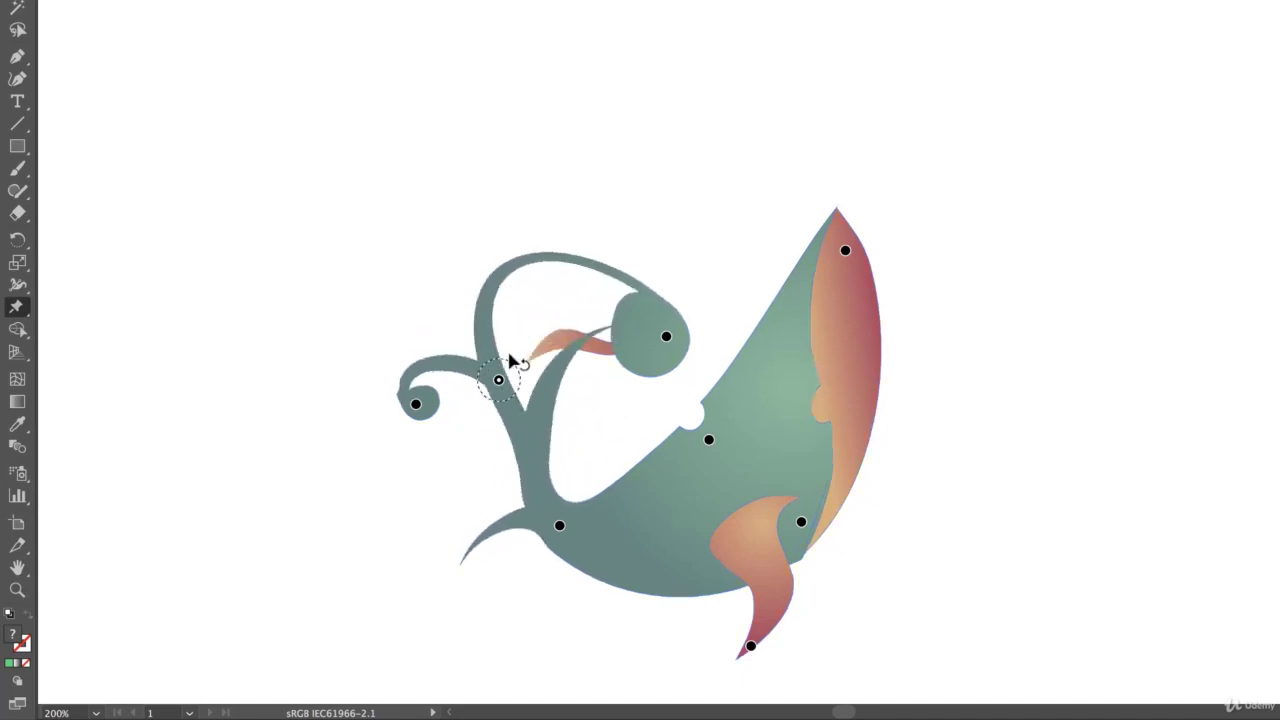
{"action": "left_click", "coordinate": [752, 648]}
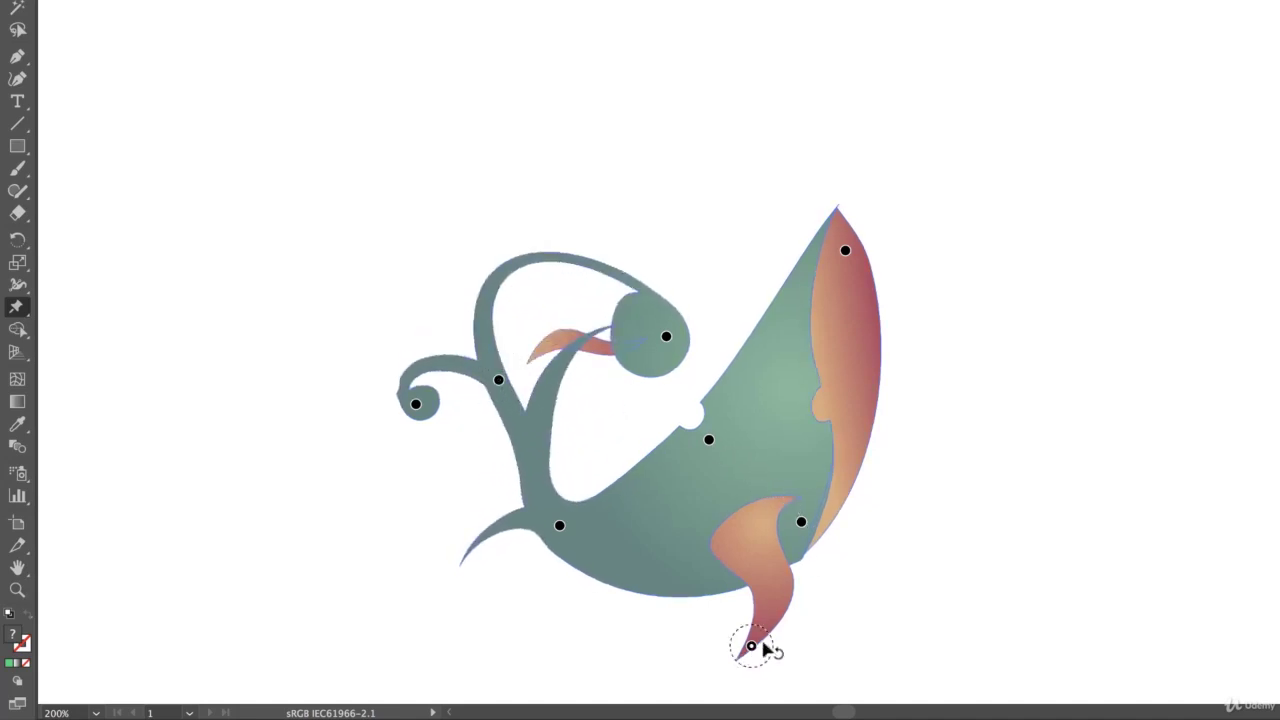
{"action": "left_click_drag", "start_coordinate": [770, 648], "coordinate": [797, 663]}
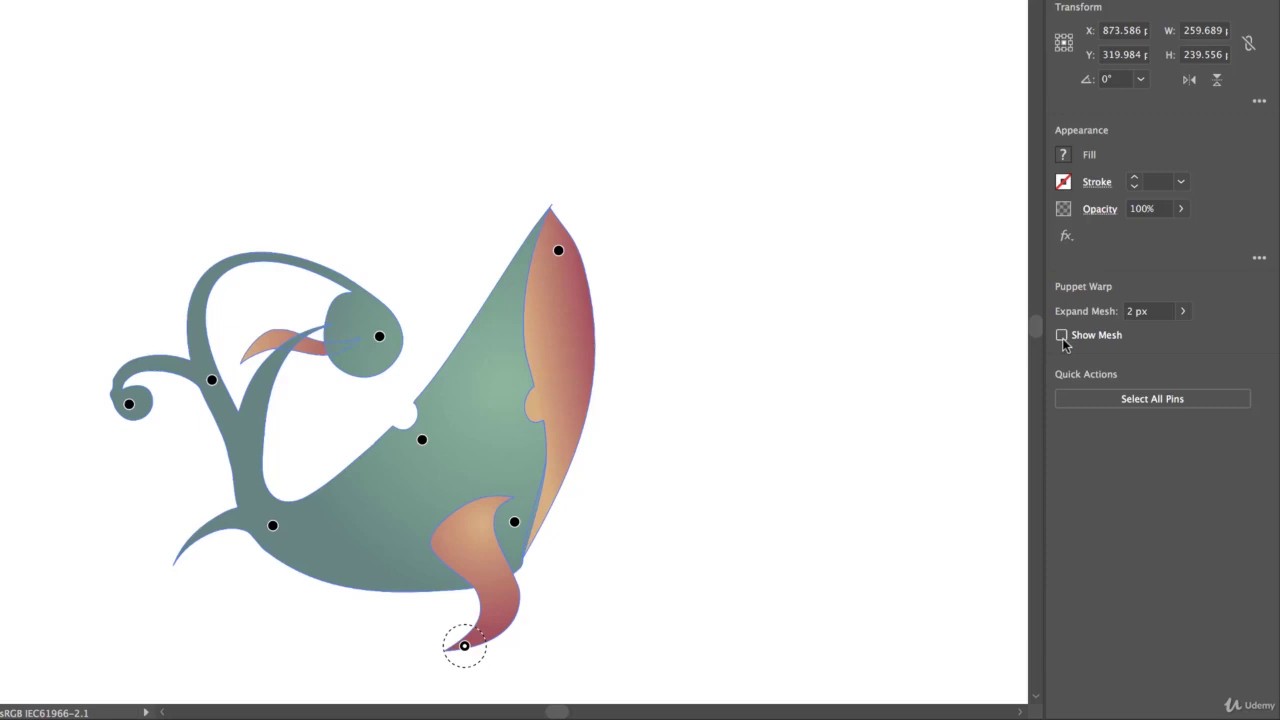
Step: Toggle Show Mesh to inspect the warp mesh and pull the whale's top tip outward
{"action": "left_click", "coordinate": [1062, 336]}
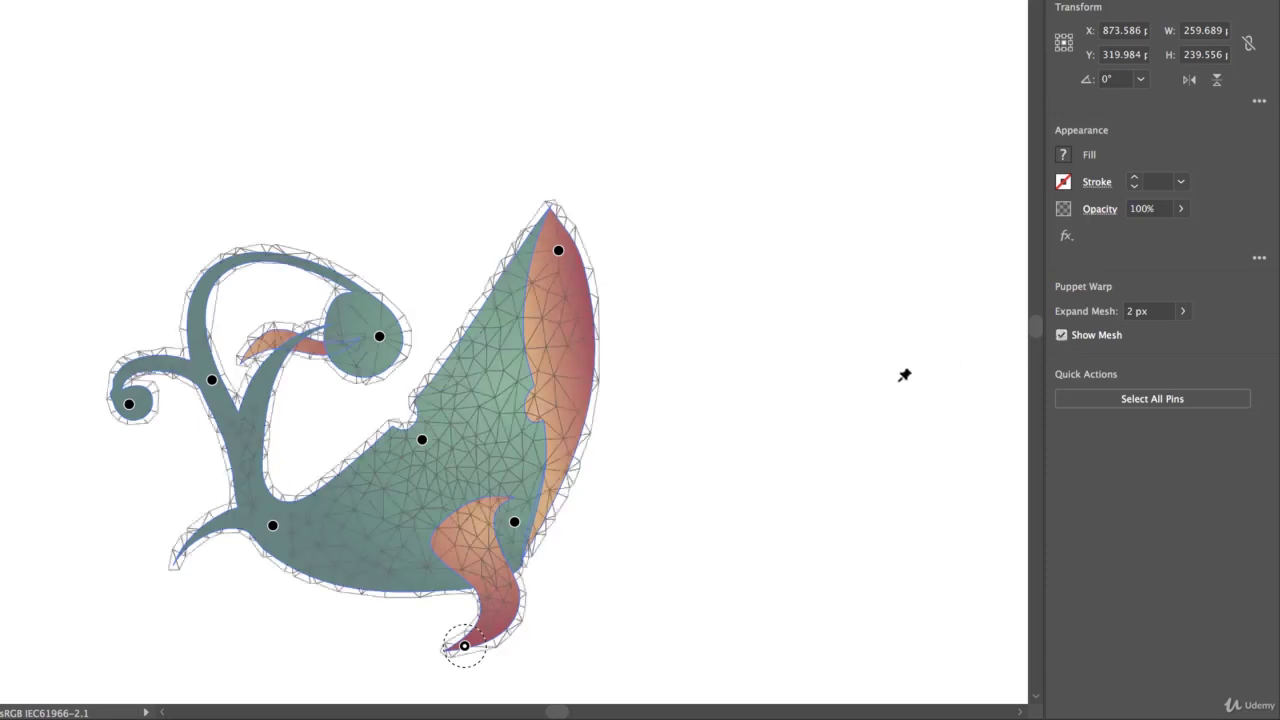
{"action": "left_click", "coordinate": [1062, 335]}
{"action": "left_click", "coordinate": [1062, 335]}
{"action": "left_click", "coordinate": [1062, 335]}
{"action": "left_click", "coordinate": [1062, 335]}
{"action": "left_click_drag", "start_coordinate": [563, 264], "coordinate": [608, 281]}
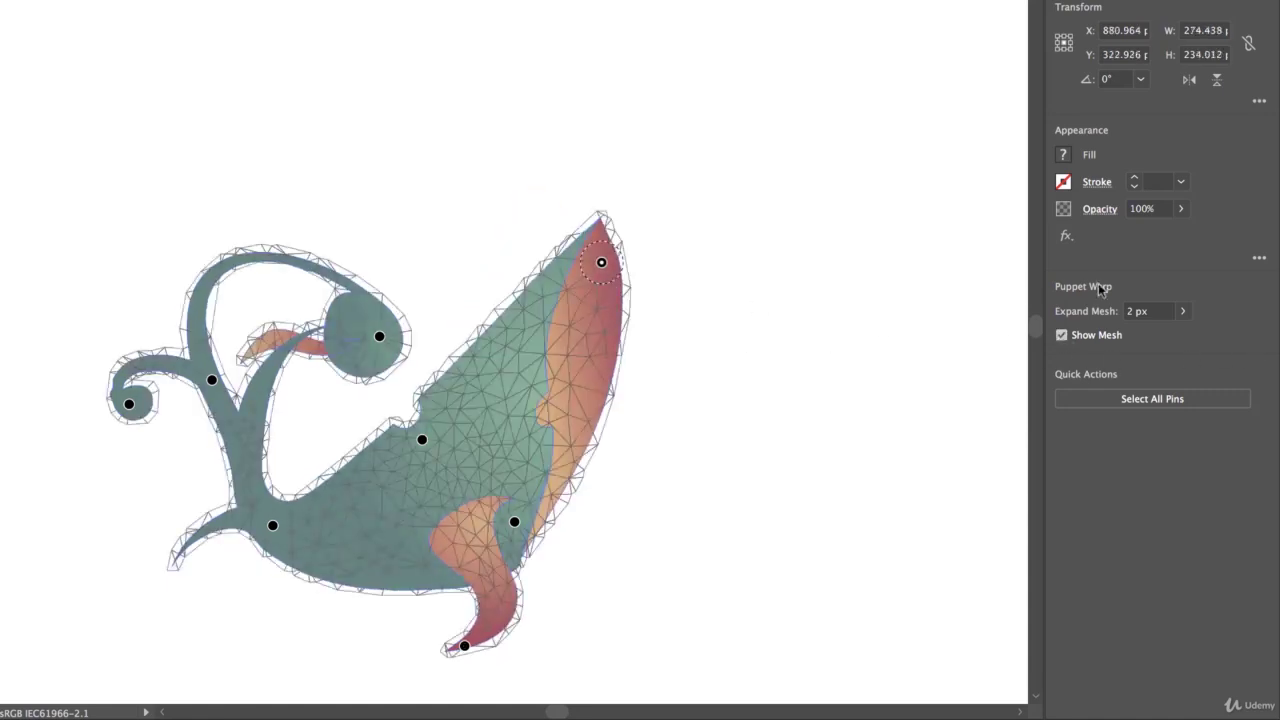
{"action": "left_click", "coordinate": [1062, 335]}
Step: Scroll the canvas right and down to the red monster character
{"action": "scroll", "coordinate": [743, 300], "scroll_direction": "right", "scroll_amount": 10}
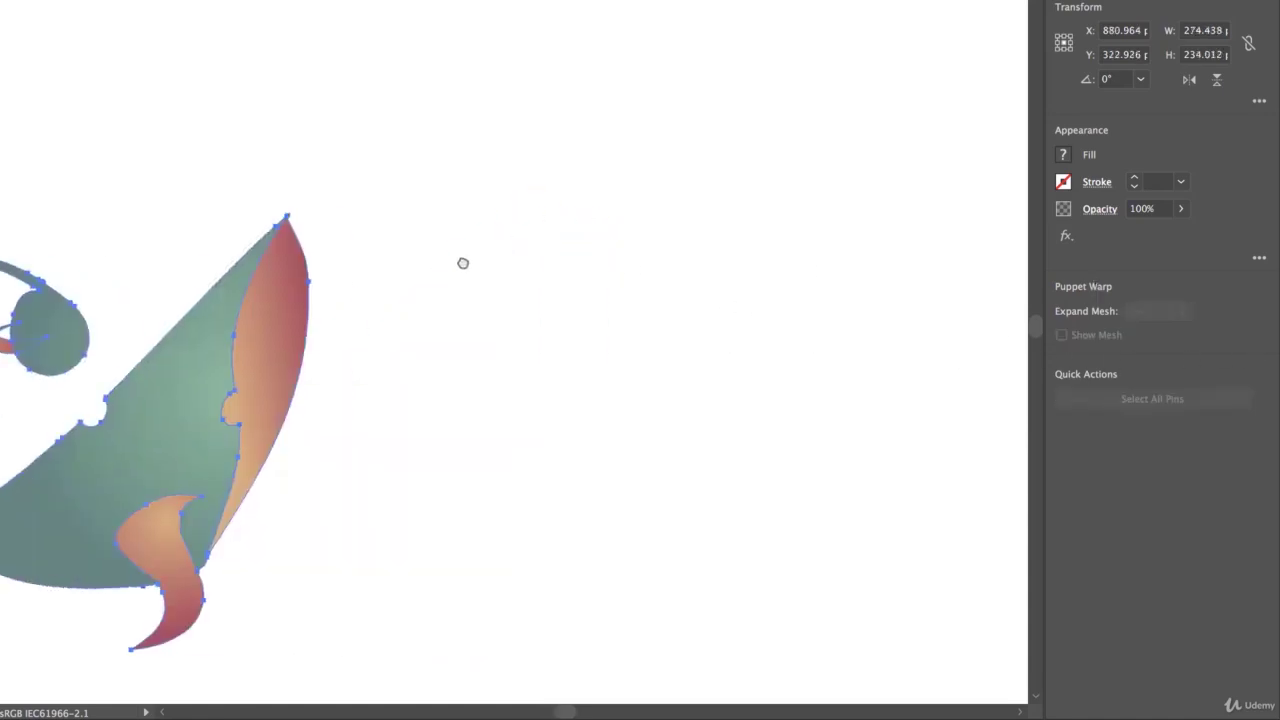
{"action": "scroll", "coordinate": [660, 333], "scroll_direction": "right", "scroll_amount": 10}
{"action": "scroll", "coordinate": [660, 333], "scroll_direction": "down", "scroll_amount": 2}
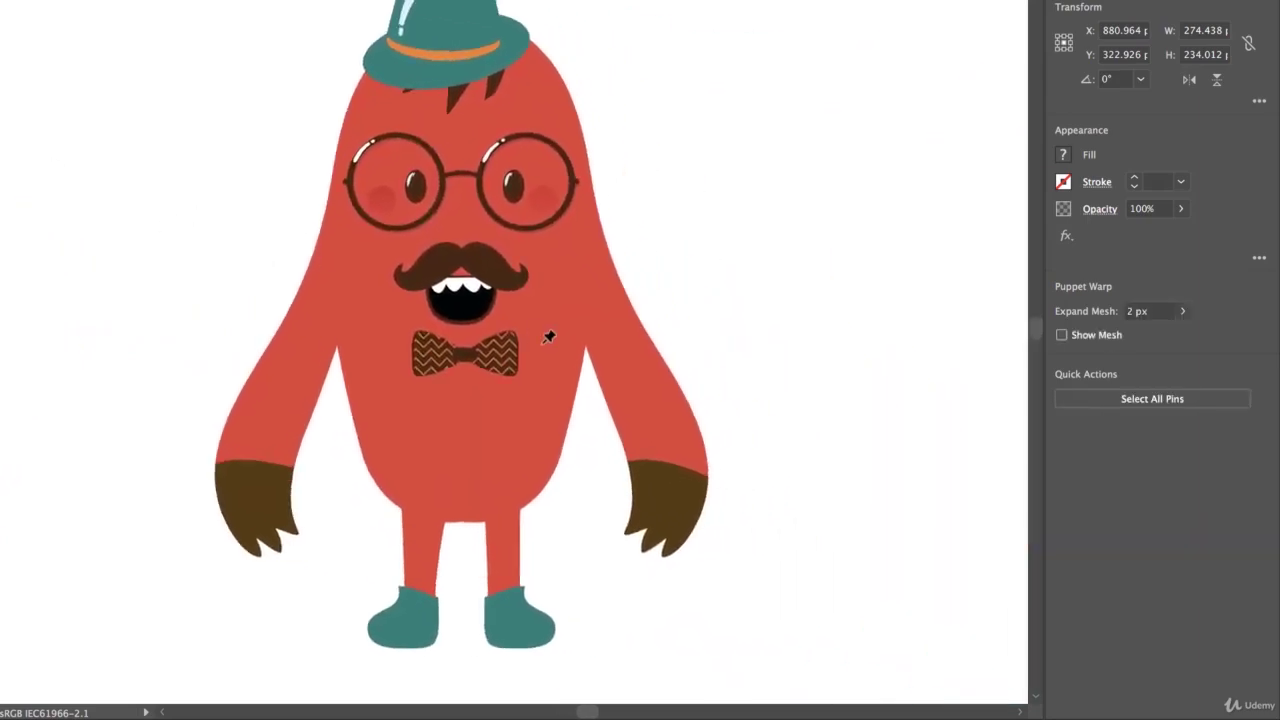
Step: Marquee-select the entire red monster and activate the Puppet Warp tool on it
{"action": "left_click", "coordinate": [12, 102]}
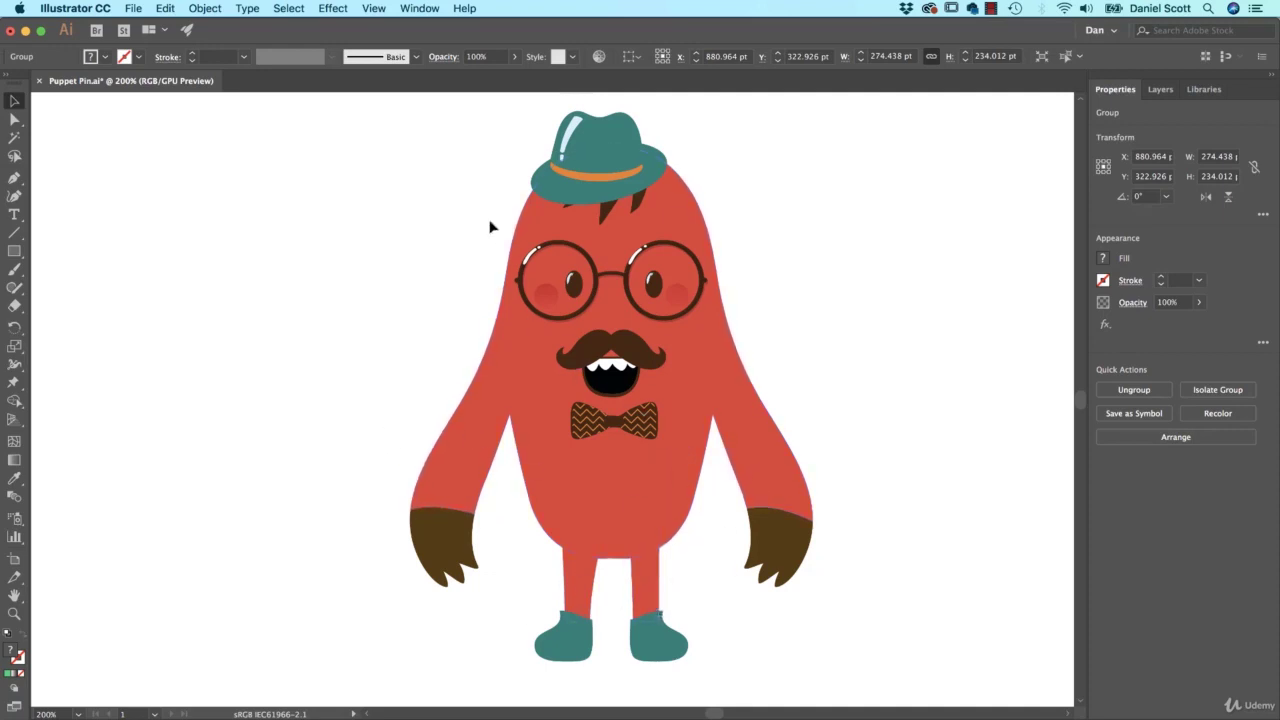
{"action": "left_click_drag", "start_coordinate": [364, 124], "coordinate": [848, 632]}
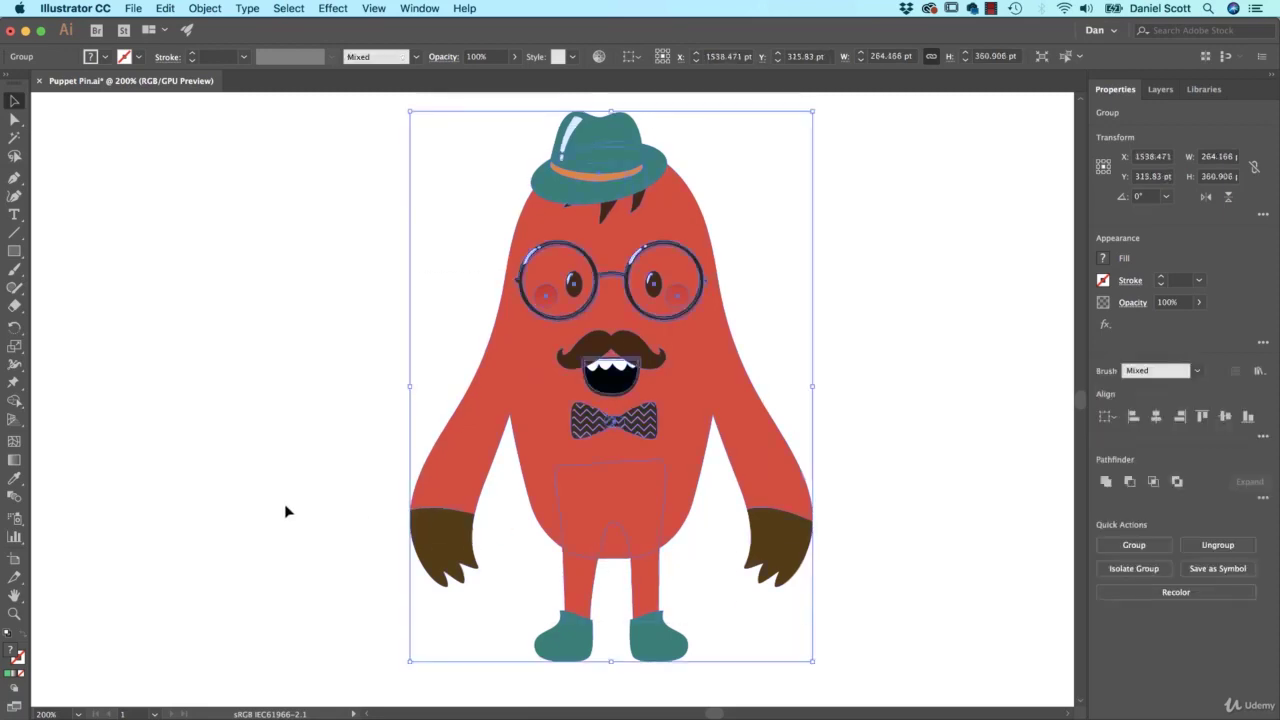
{"action": "left_click", "coordinate": [15, 382]}
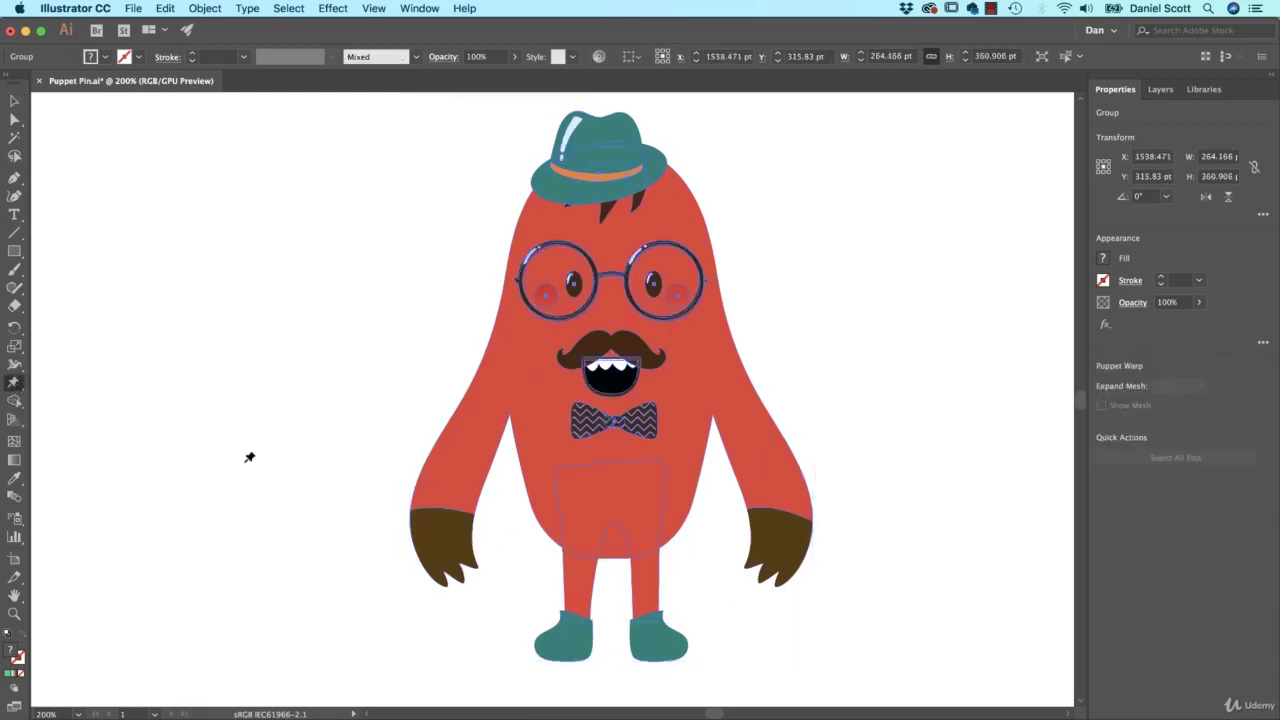
Step: Pin the monster's left hand, left arm, lower body, both feet, right hand, upper body and hat
{"action": "left_click", "coordinate": [446, 544]}
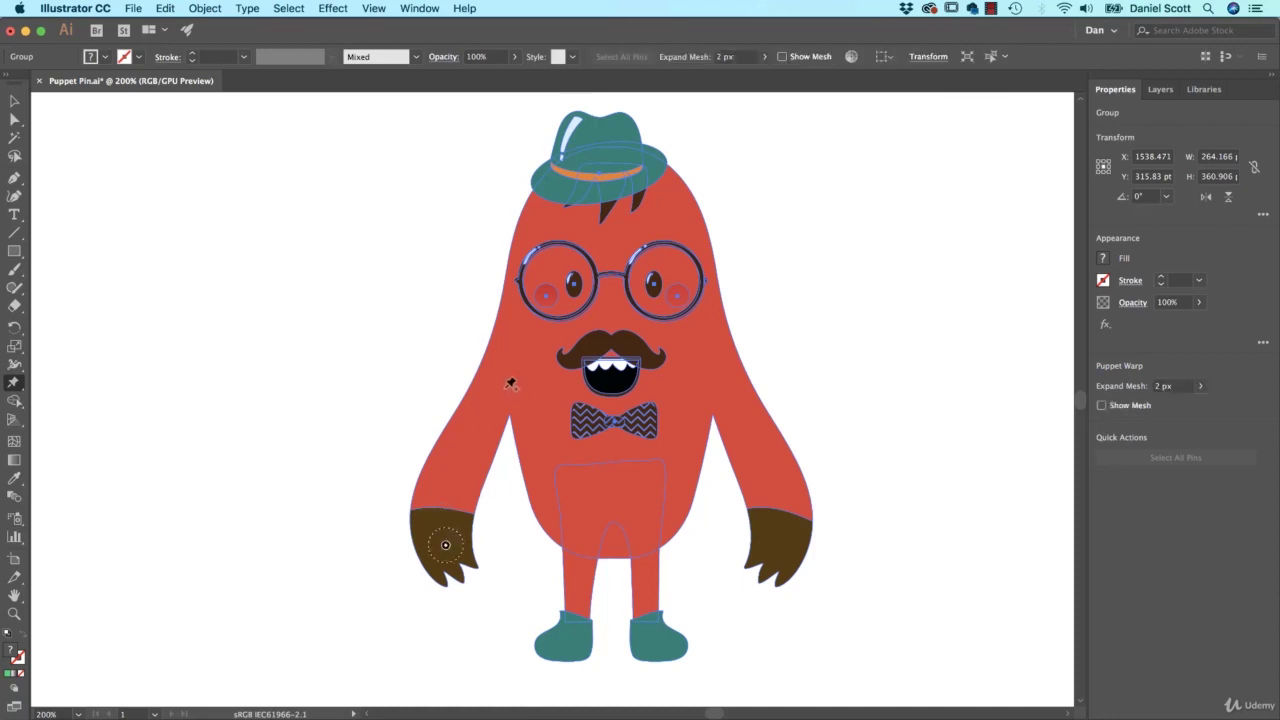
{"action": "left_click", "coordinate": [505, 384]}
{"action": "left_click", "coordinate": [584, 524]}
{"action": "left_click", "coordinate": [569, 632]}
{"action": "left_click", "coordinate": [651, 640]}
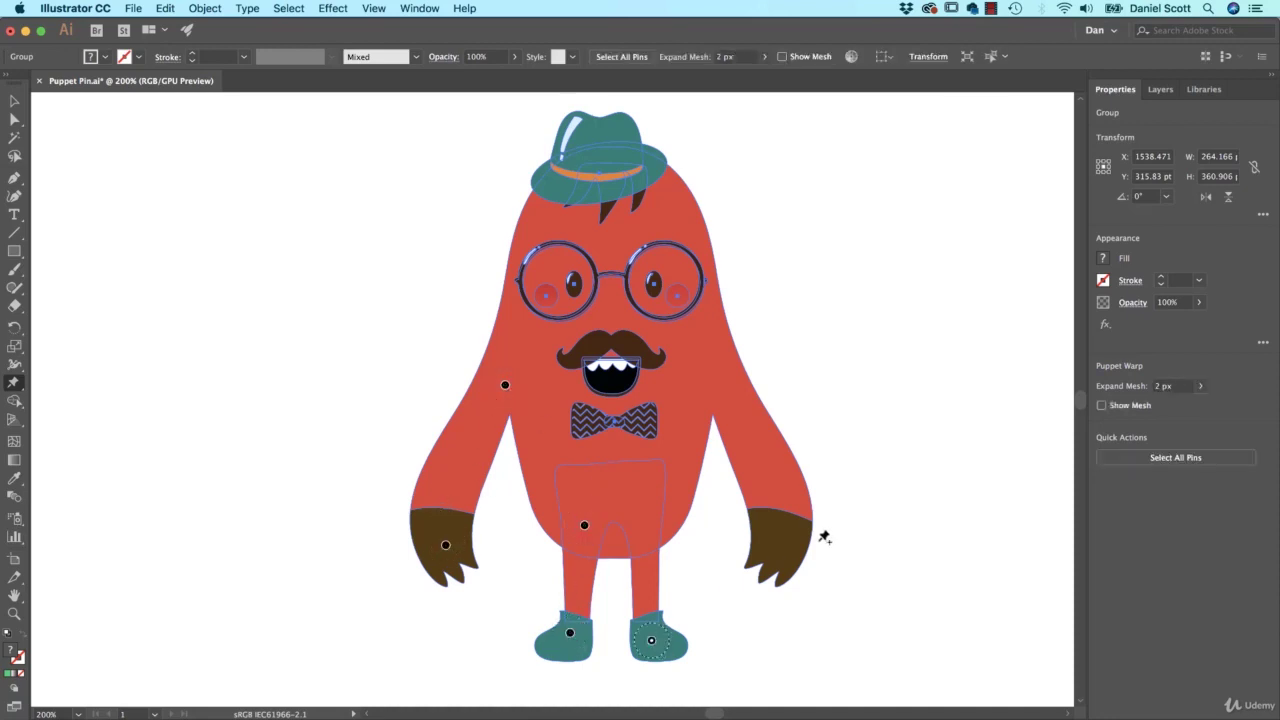
{"action": "left_click", "coordinate": [792, 537]}
{"action": "left_click", "coordinate": [695, 350]}
{"action": "left_click", "coordinate": [593, 189]}
Step: Test-bend the left leg and left arm by dragging pins, undoing each bend with Cmd+Z
{"action": "left_click_drag", "start_coordinate": [569, 638], "coordinate": [522, 612]}
{"action": "mouse_move", "coordinate": [565, 622]}
{"action": "left_mouse_down"}
{"action": "mouse_move", "coordinate": [501, 617]}
{"action": "mouse_move", "coordinate": [565, 647]}
{"action": "left_mouse_up"}
{"action": "key", "text": "super+z"}
{"action": "left_click_drag", "start_coordinate": [446, 547], "coordinate": [613, 444]}
{"action": "left_click_drag", "start_coordinate": [613, 490], "coordinate": [484, 524]}
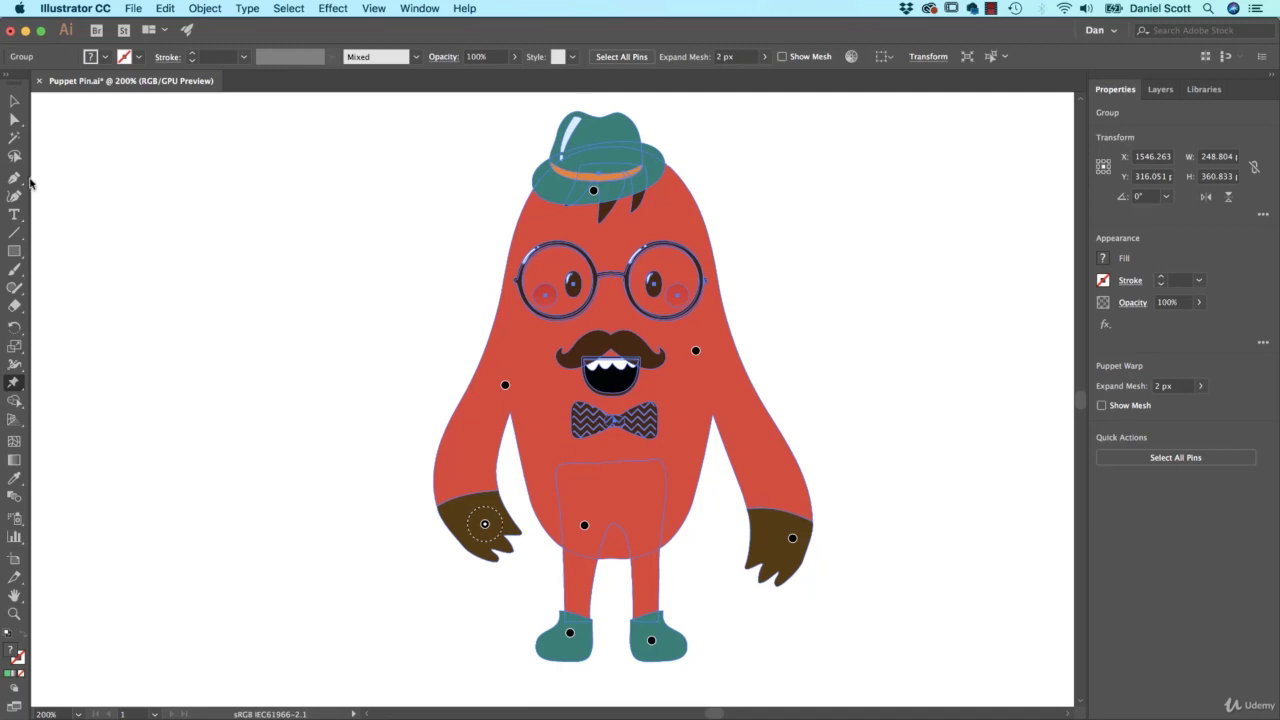
{"action": "key", "text": "super+z"}
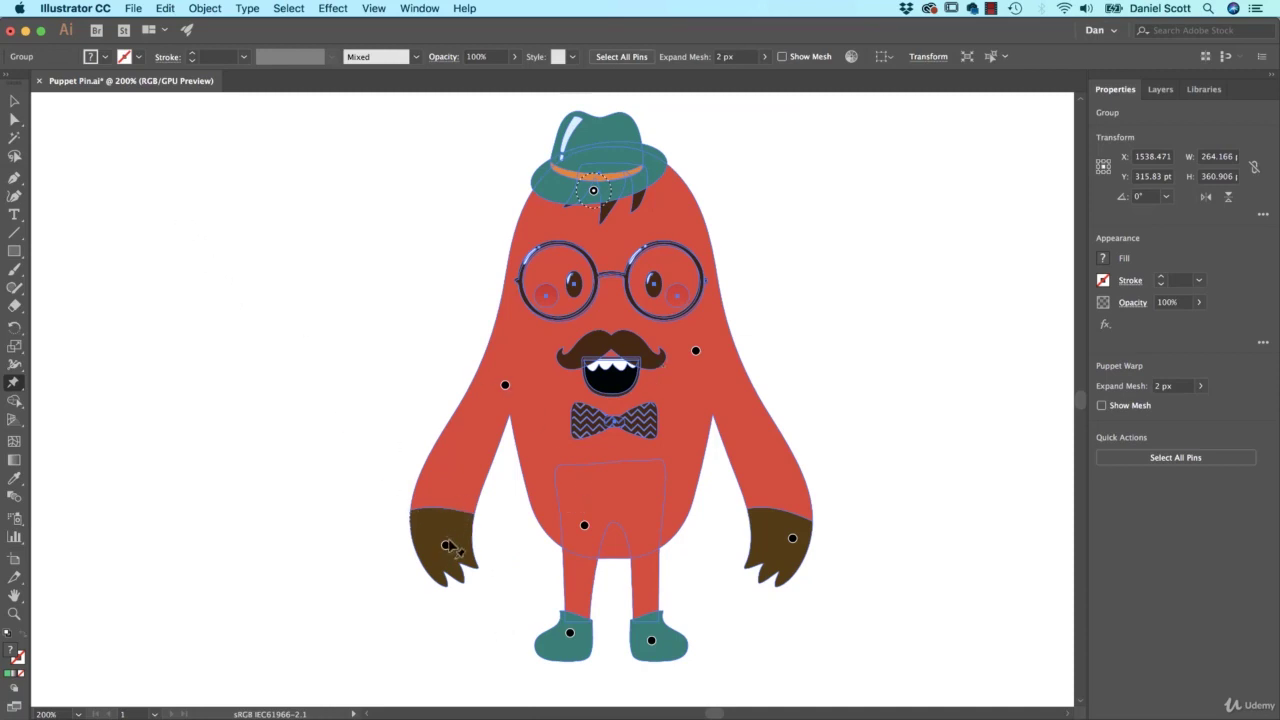
Step: Bring the monster's brown left hand to the front with Arrange > Bring to Front, then deselect
{"action": "left_click", "coordinate": [15, 119]}
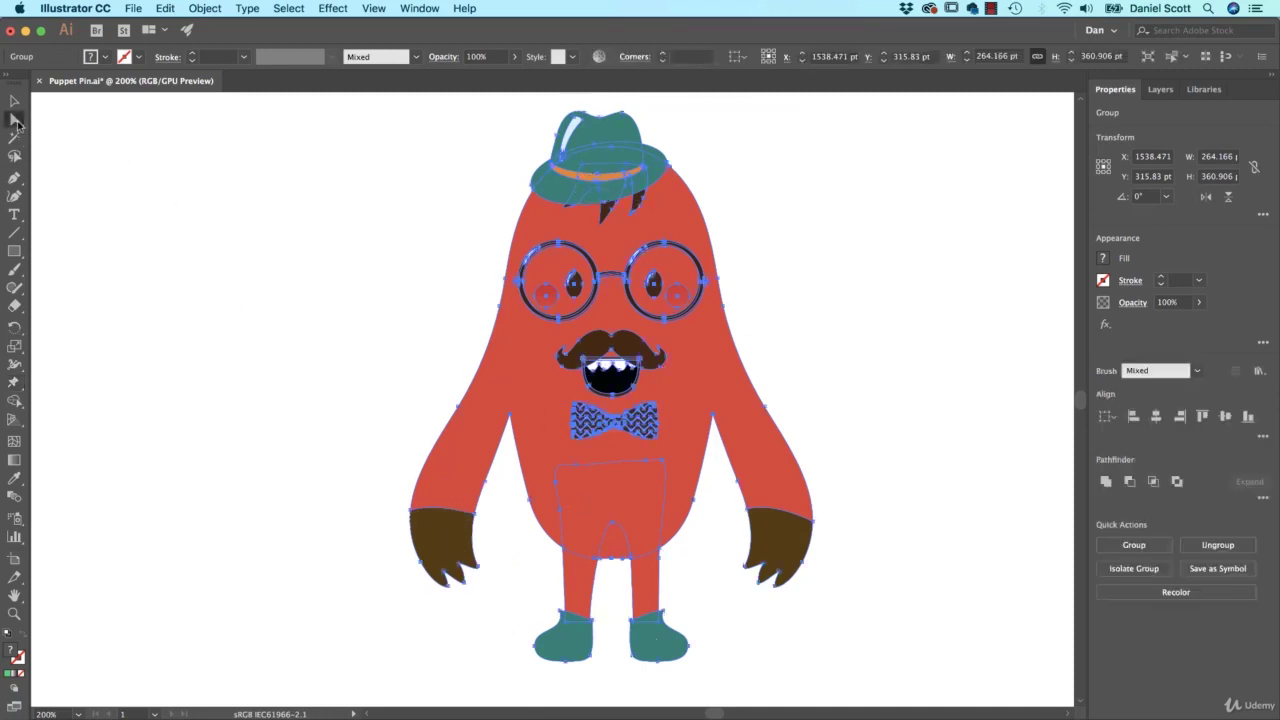
{"action": "left_click", "coordinate": [350, 500]}
{"action": "left_click", "coordinate": [440, 532]}
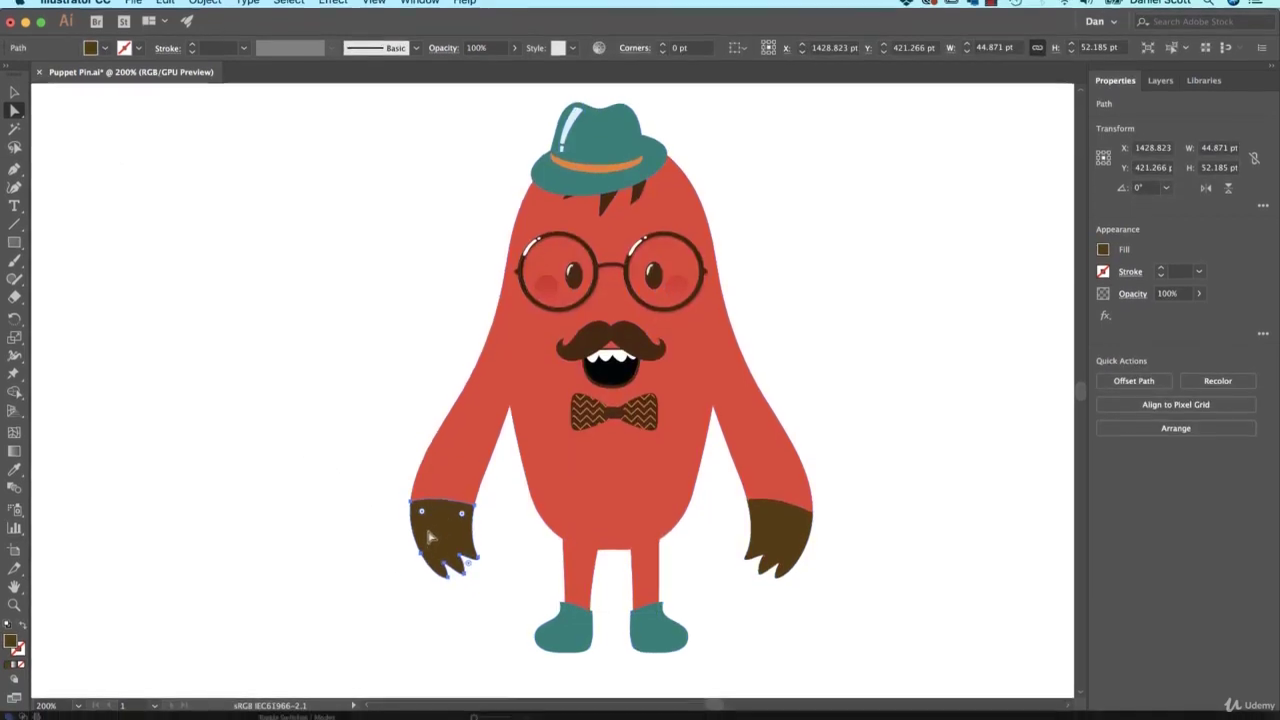
{"action": "right_click", "coordinate": [438, 505]}
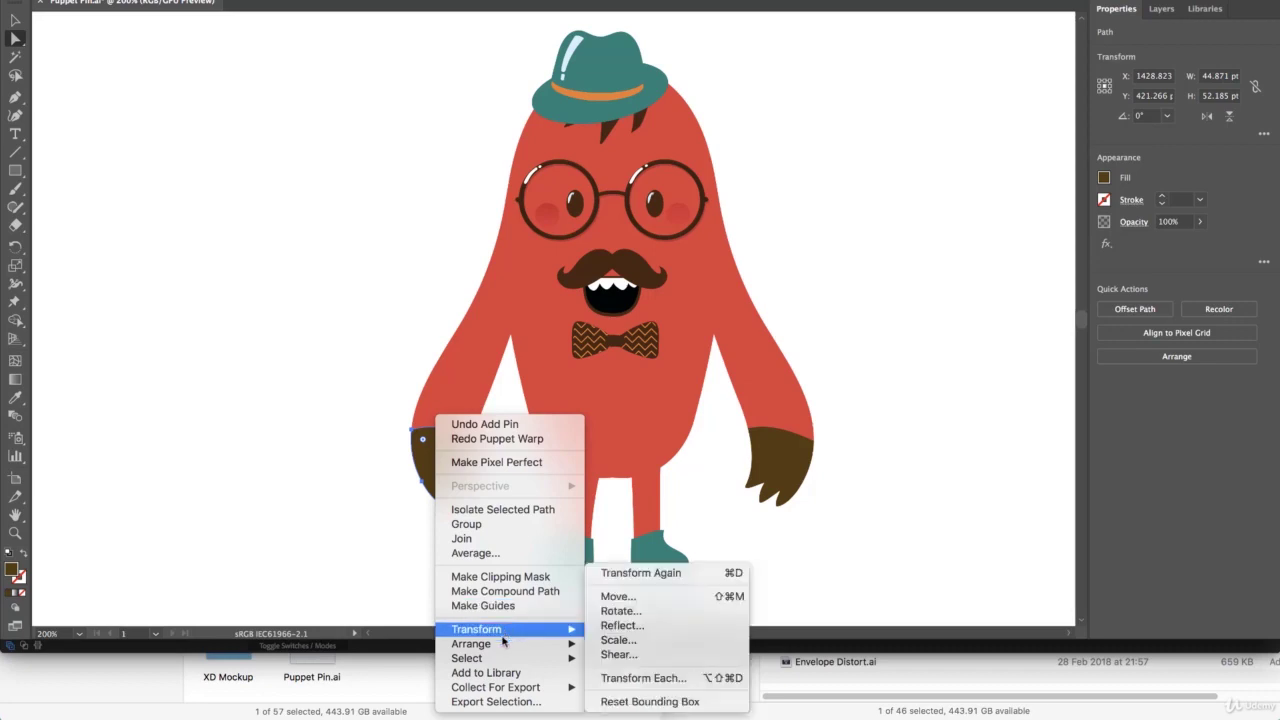
{"action": "mouse_move", "coordinate": [545, 645]}
{"action": "left_click", "coordinate": [625, 634]}
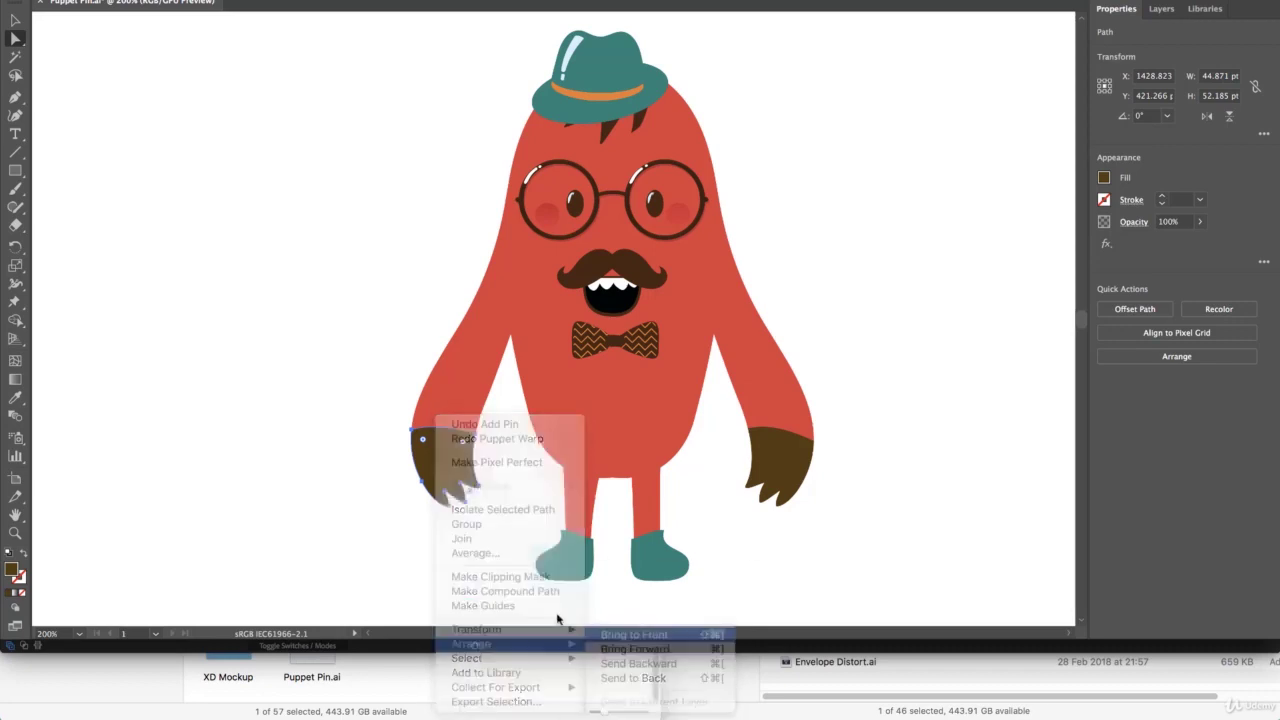
{"action": "left_click", "coordinate": [328, 466]}
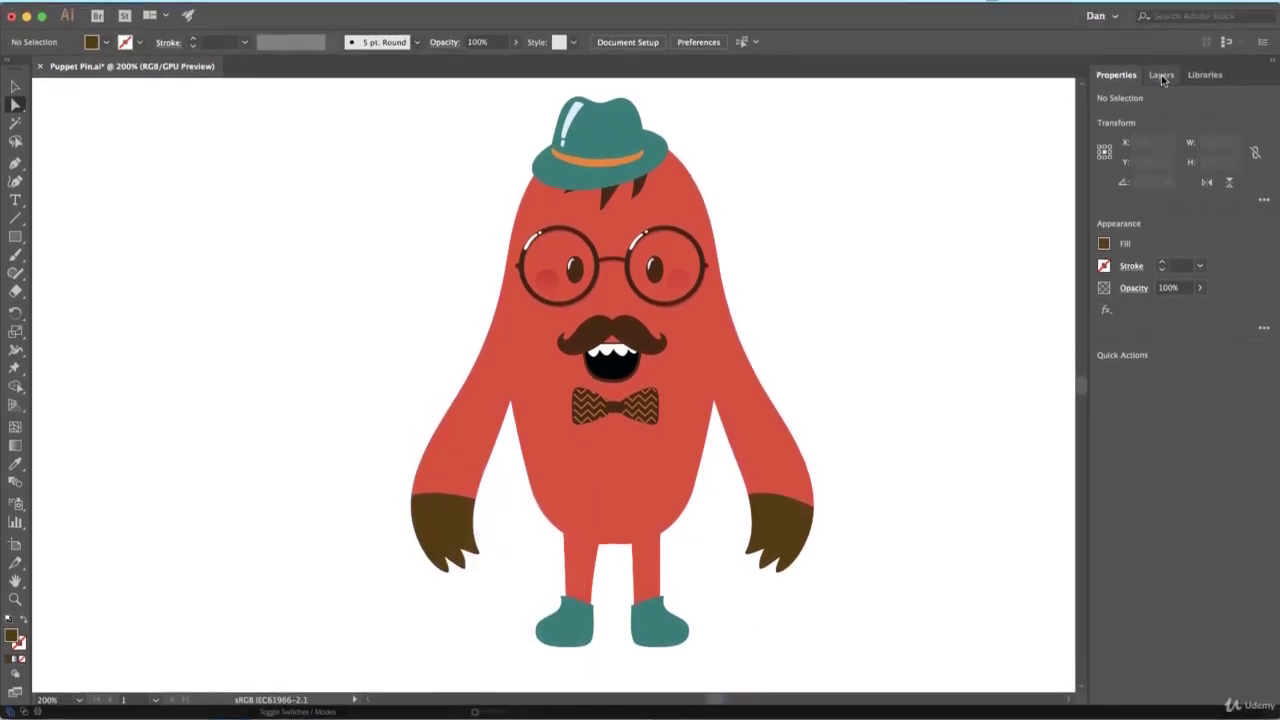
Step: Expand Layer 1 in the Layers panel to inspect the monster group's contents
{"action": "left_click", "coordinate": [1161, 15]}
{"action": "left_click", "coordinate": [1139, 113]}
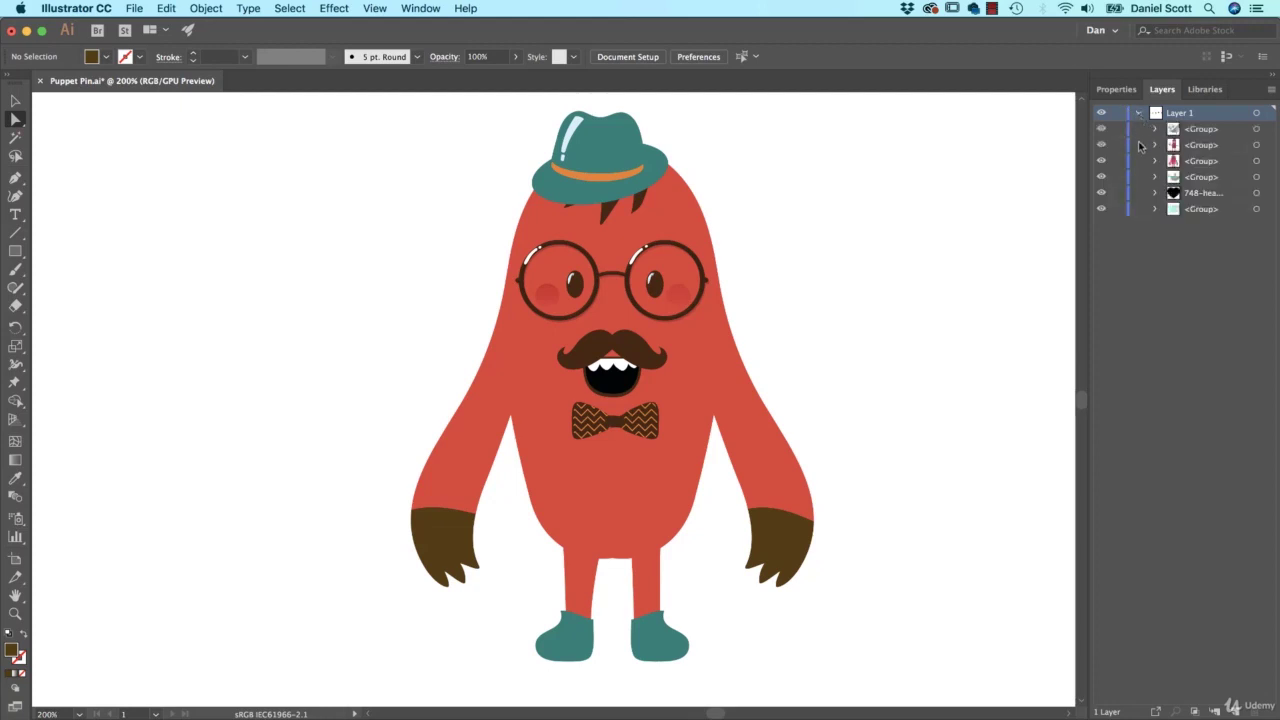
{"action": "left_click", "coordinate": [1154, 145]}
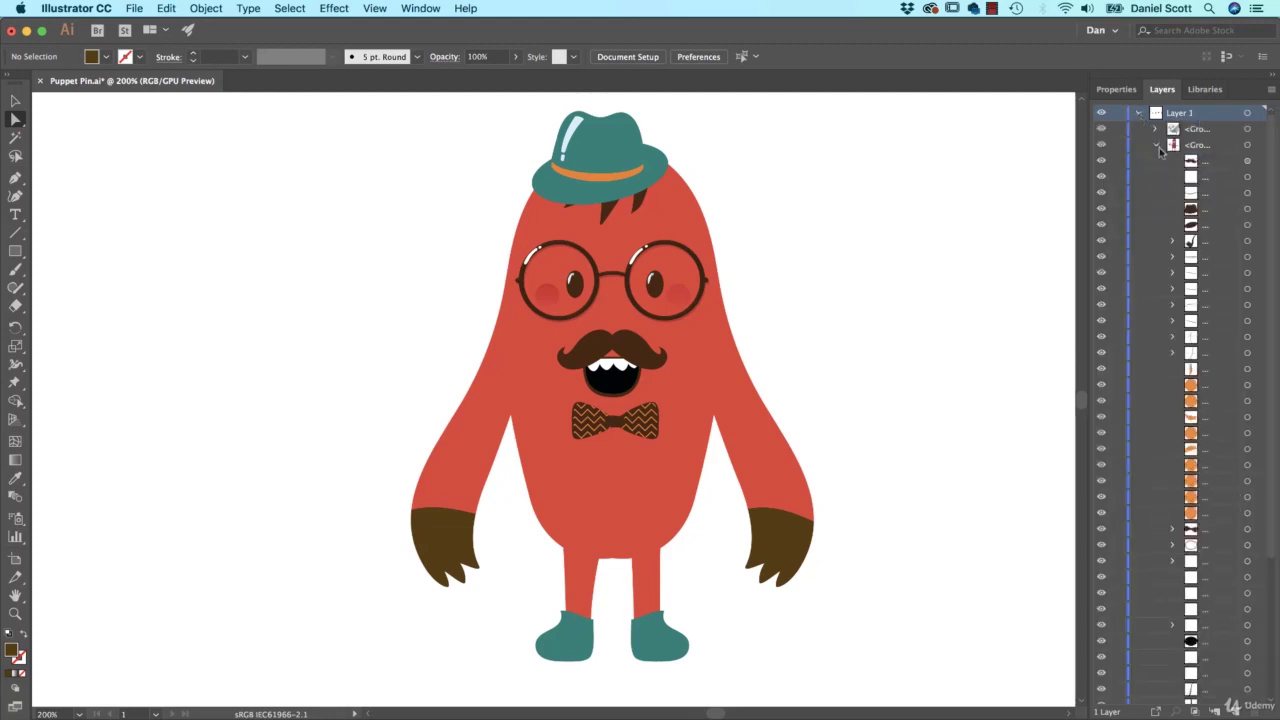
{"action": "left_click", "coordinate": [1138, 113]}
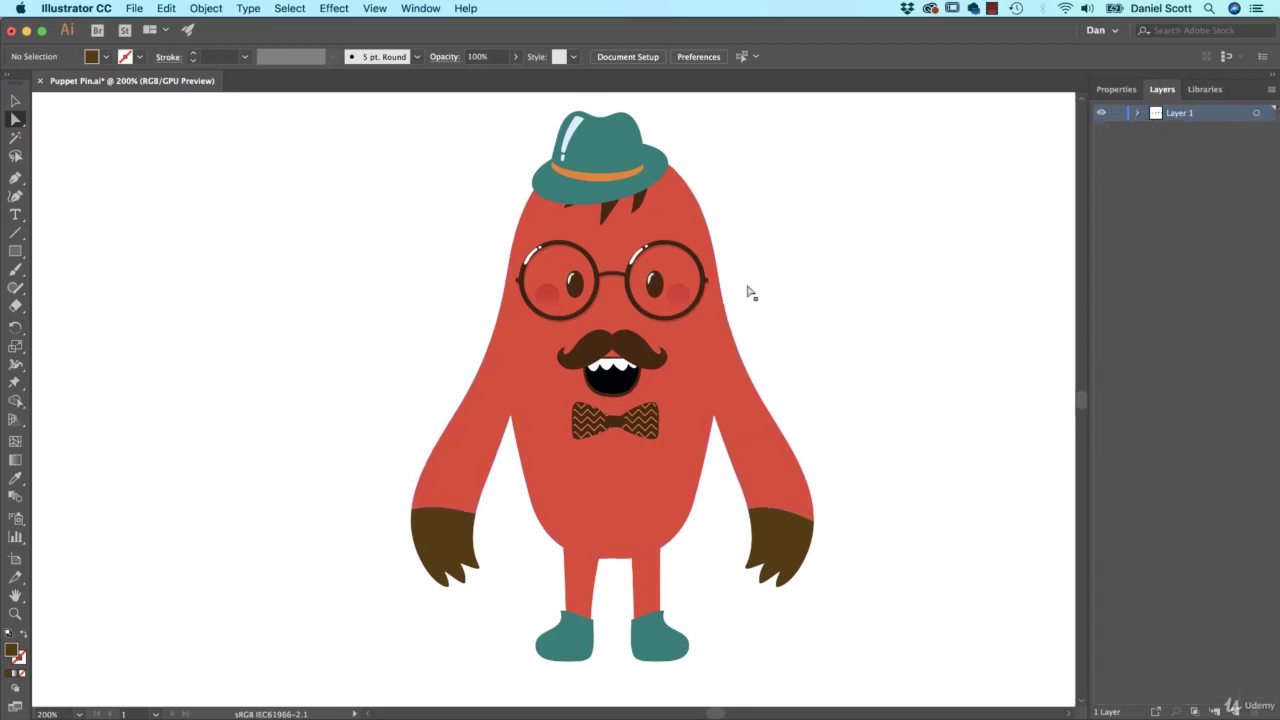
Step: Select the whole monster group and puppet-warp its left hand onto the belly
{"action": "left_click", "coordinate": [15, 101]}
{"action": "left_click", "coordinate": [658, 486]}
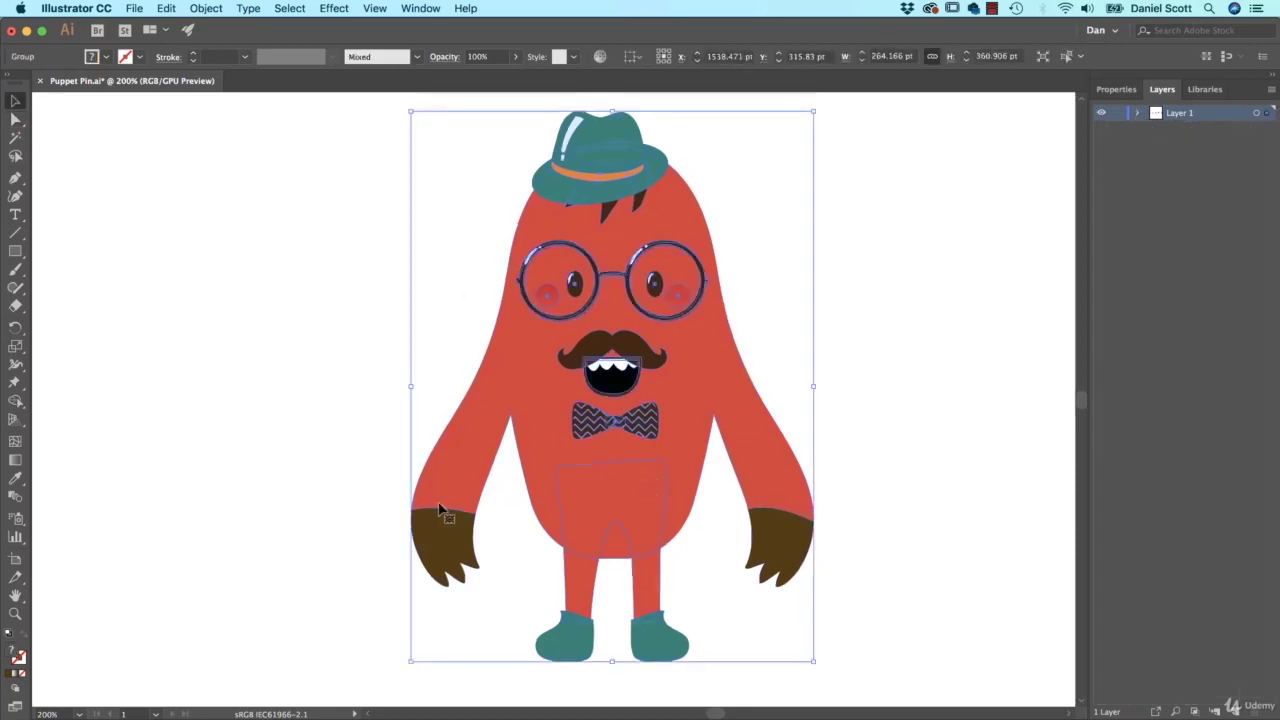
{"action": "left_click", "coordinate": [15, 383]}
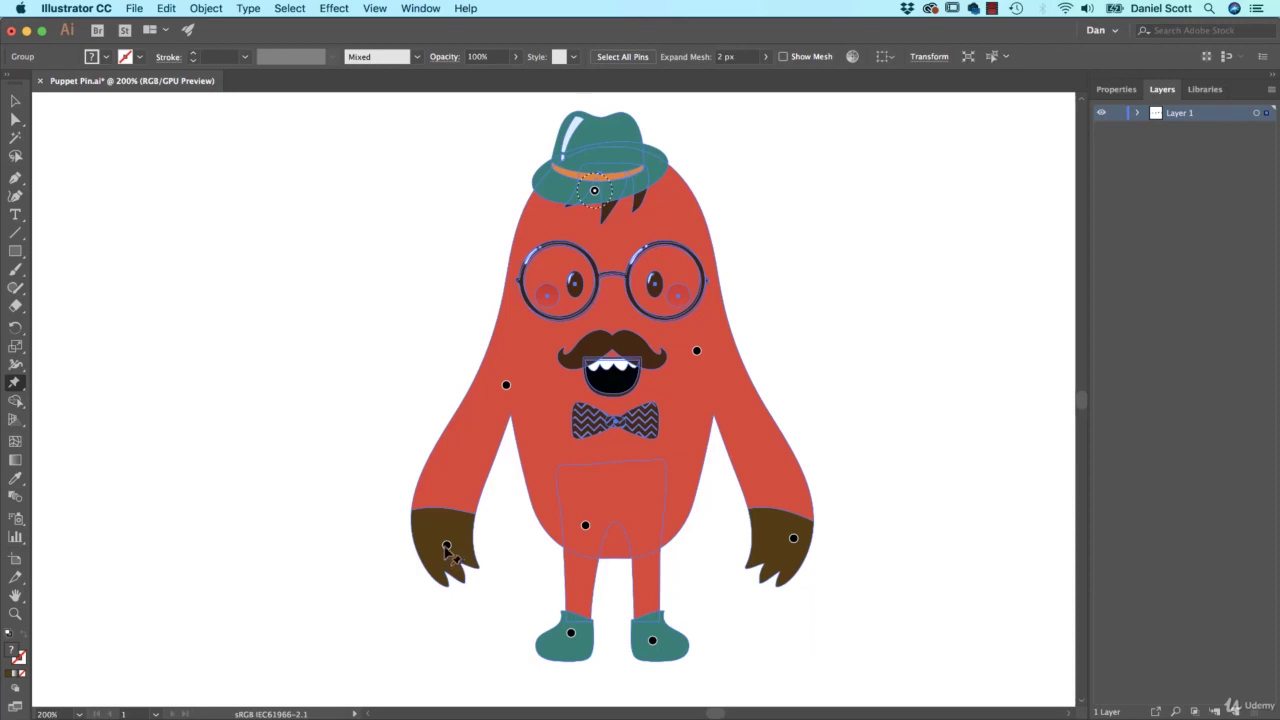
{"action": "left_click_drag", "start_coordinate": [448, 545], "coordinate": [403, 507]}
Step: Deselect the monster and pan across to the heart and lettering
{"action": "scroll", "coordinate": [840, 337], "scroll_direction": "right", "scroll_amount": 10}
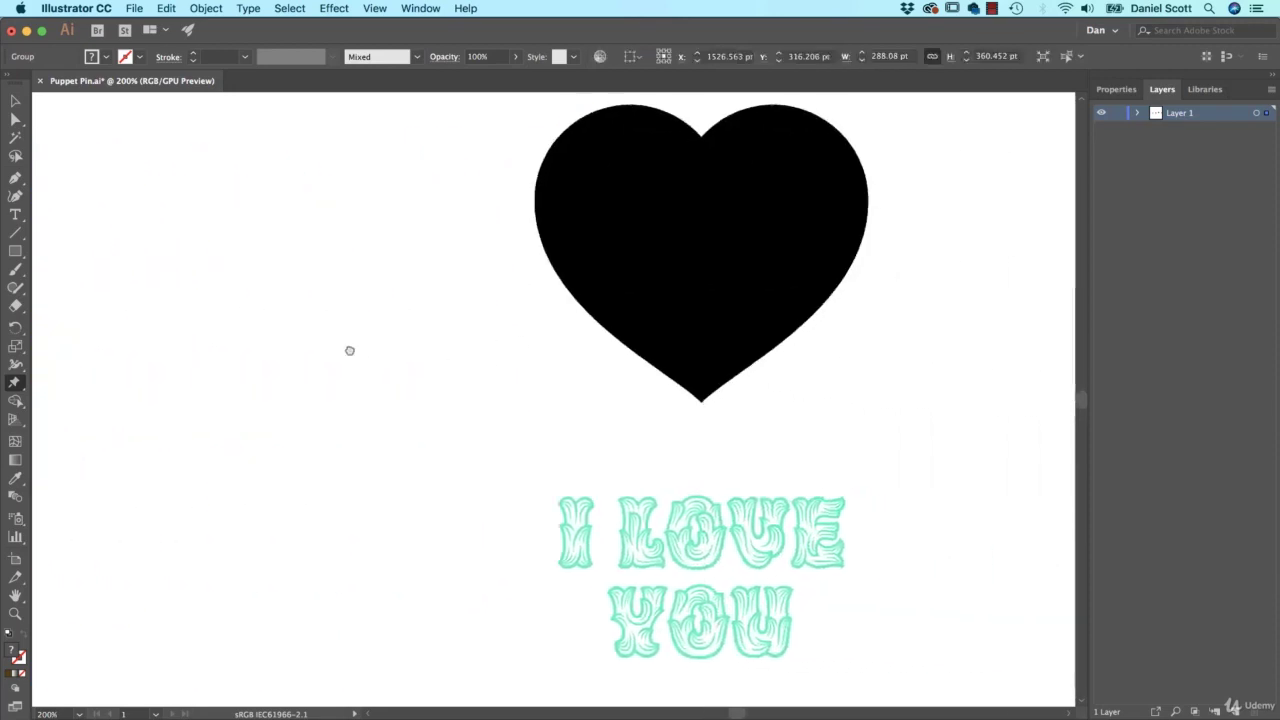
{"action": "left_click", "coordinate": [15, 100]}
{"action": "scroll", "coordinate": [543, 429], "scroll_direction": "left", "scroll_amount": 10}
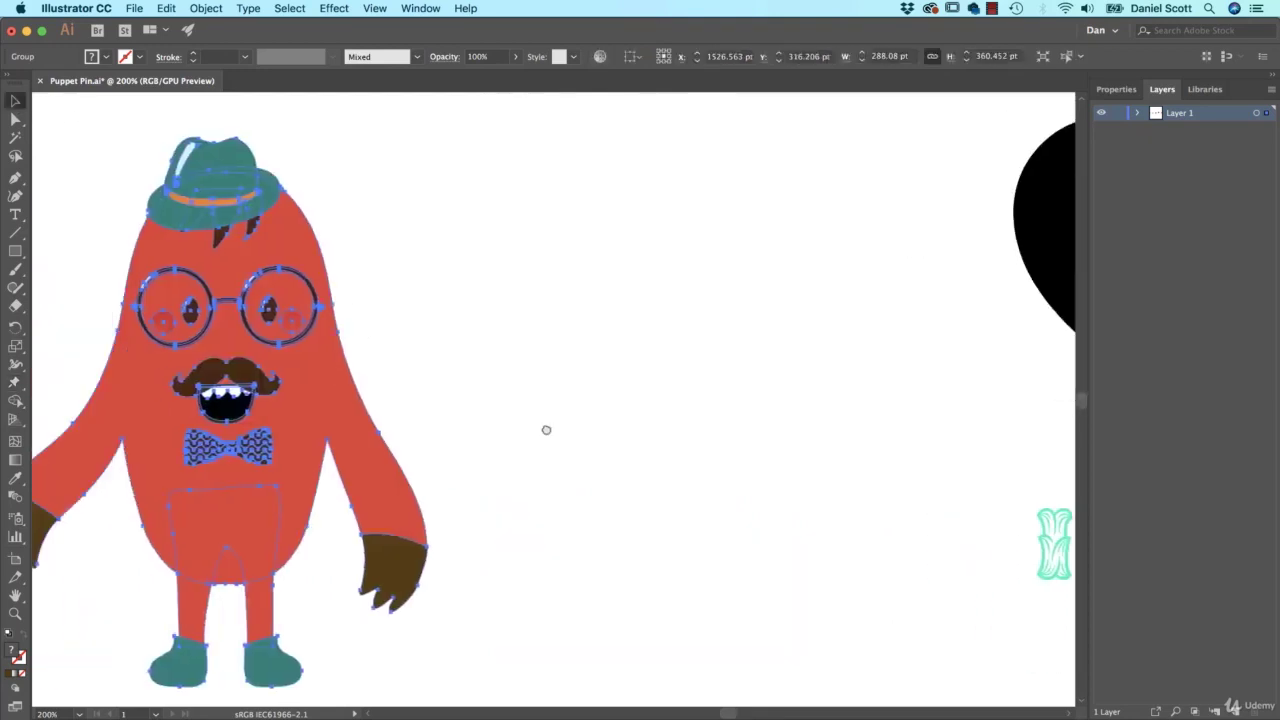
{"action": "left_click", "coordinate": [686, 403]}
{"action": "scroll", "coordinate": [723, 380], "scroll_direction": "right", "scroll_amount": 10}
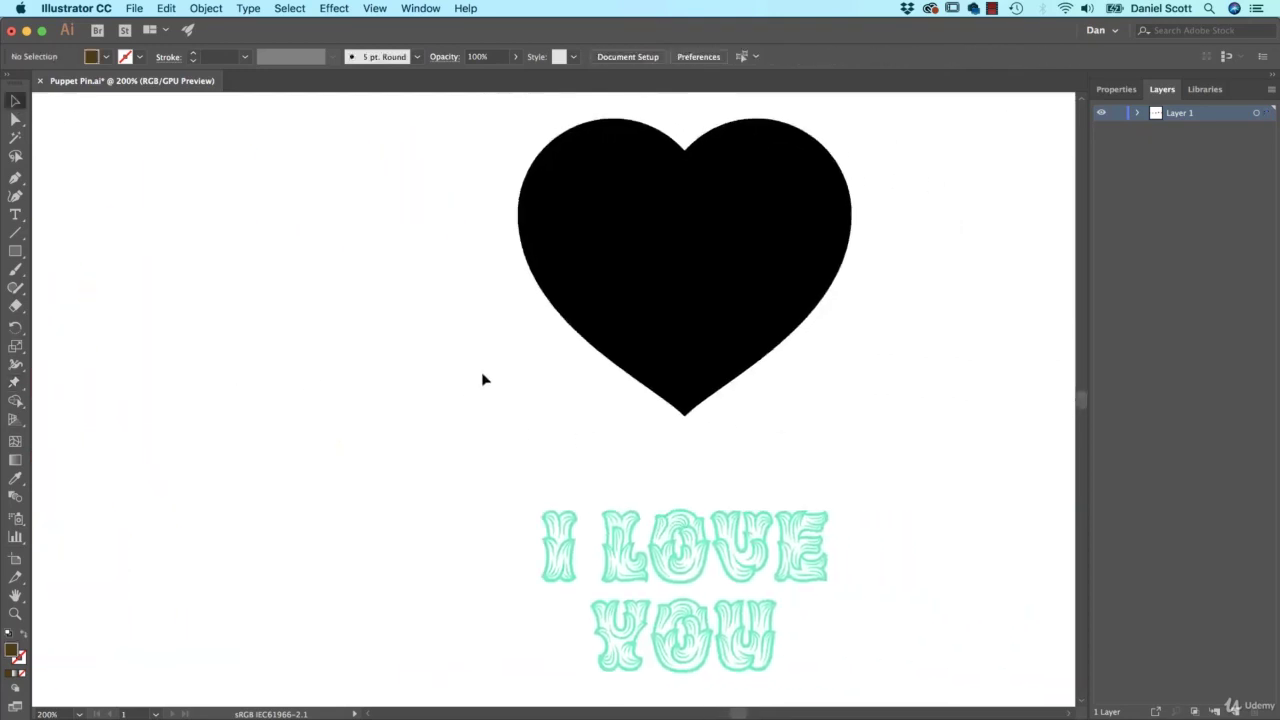
Step: Move the I LOVE YOU text upward and drag the black heart on top of it
{"action": "left_click_drag", "start_coordinate": [420, 490], "coordinate": [851, 606]}
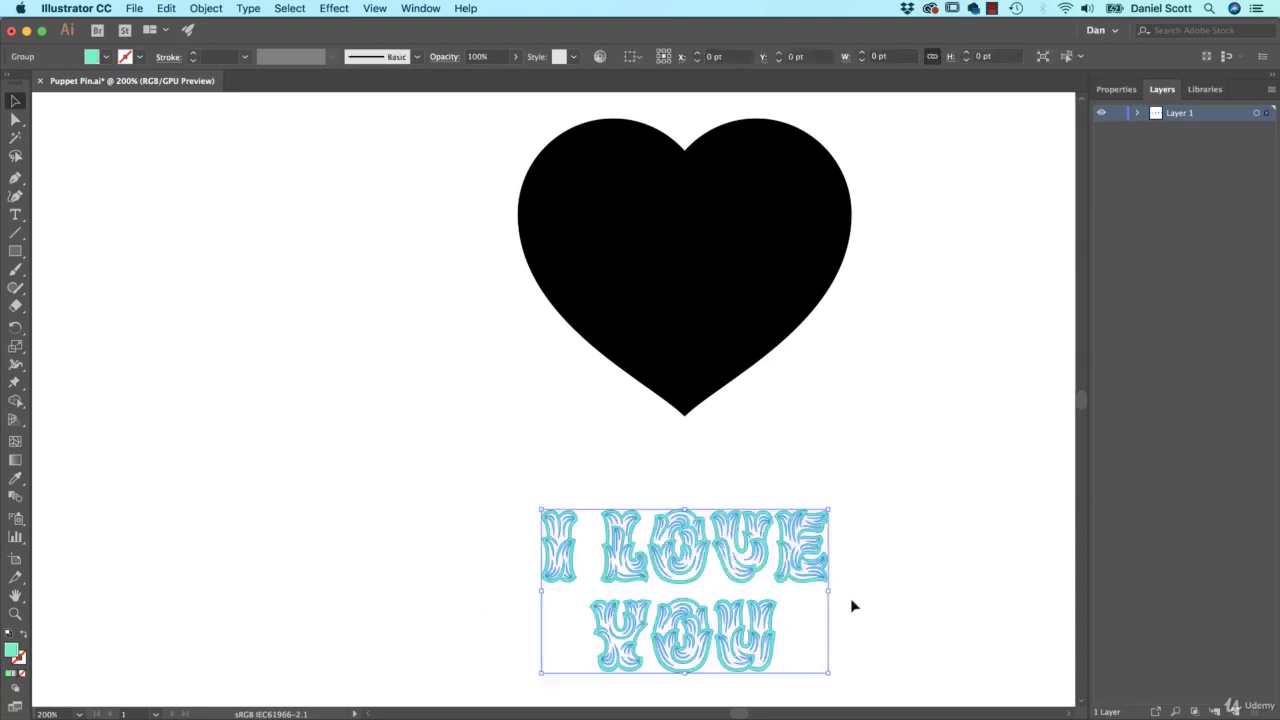
{"action": "left_click_drag", "start_coordinate": [727, 574], "coordinate": [731, 500]}
{"action": "left_click", "coordinate": [723, 333], "text": "shift"}
{"action": "left_click_drag", "start_coordinate": [715, 283], "coordinate": [784, 418]}
Step: Warp the I LOVE YOU text into the heart using Envelope Distort > Make with Top Object
{"action": "left_click", "coordinate": [735, 600], "text": "shift"}
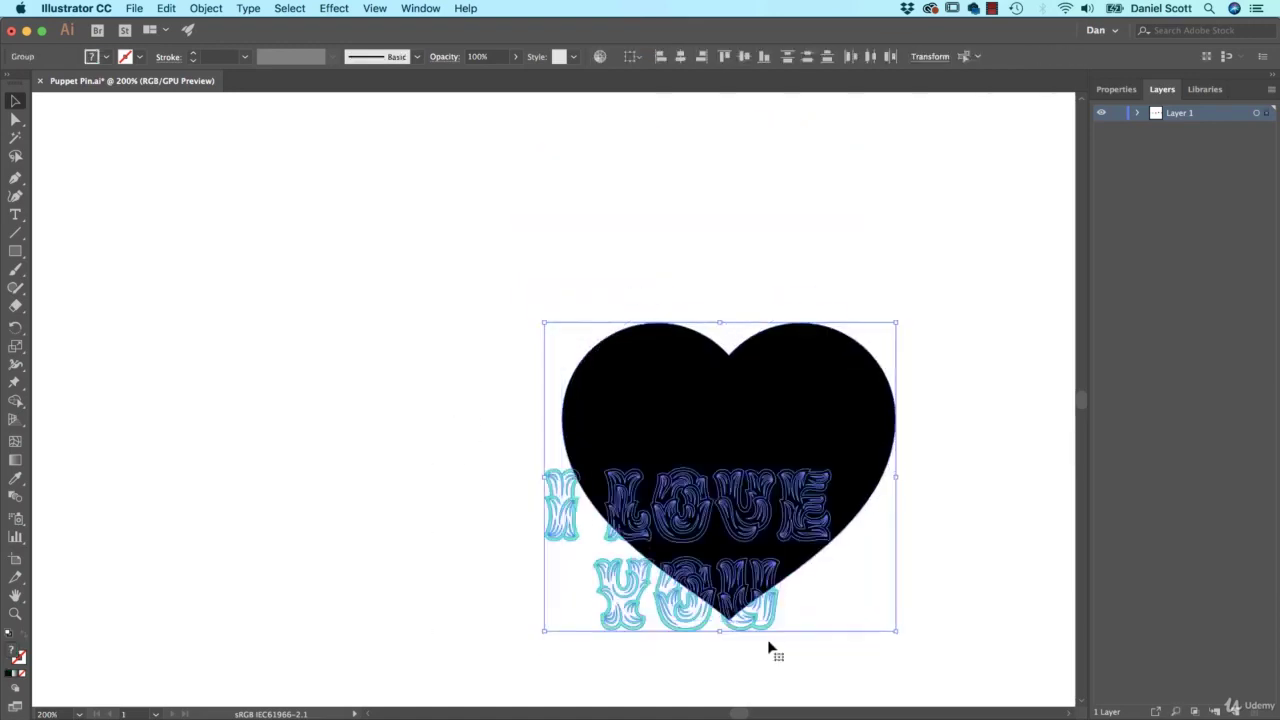
{"action": "left_click", "coordinate": [238, 9]}
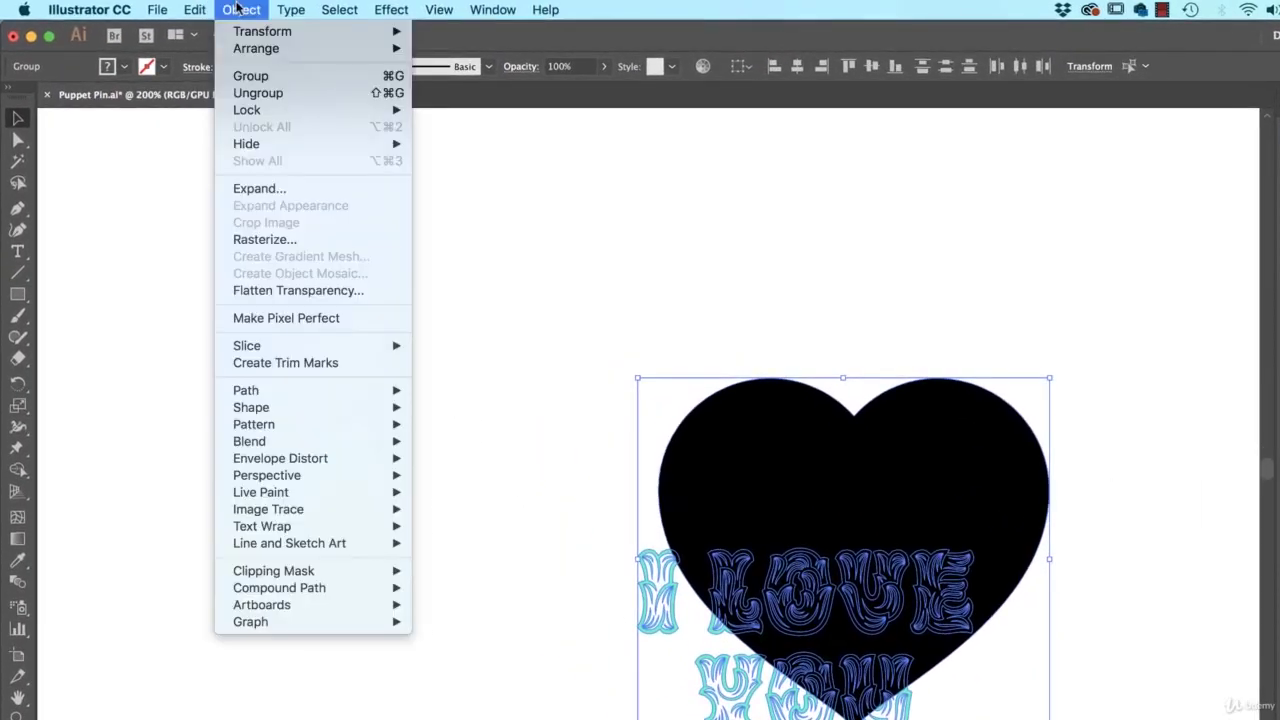
{"action": "mouse_move", "coordinate": [313, 461]}
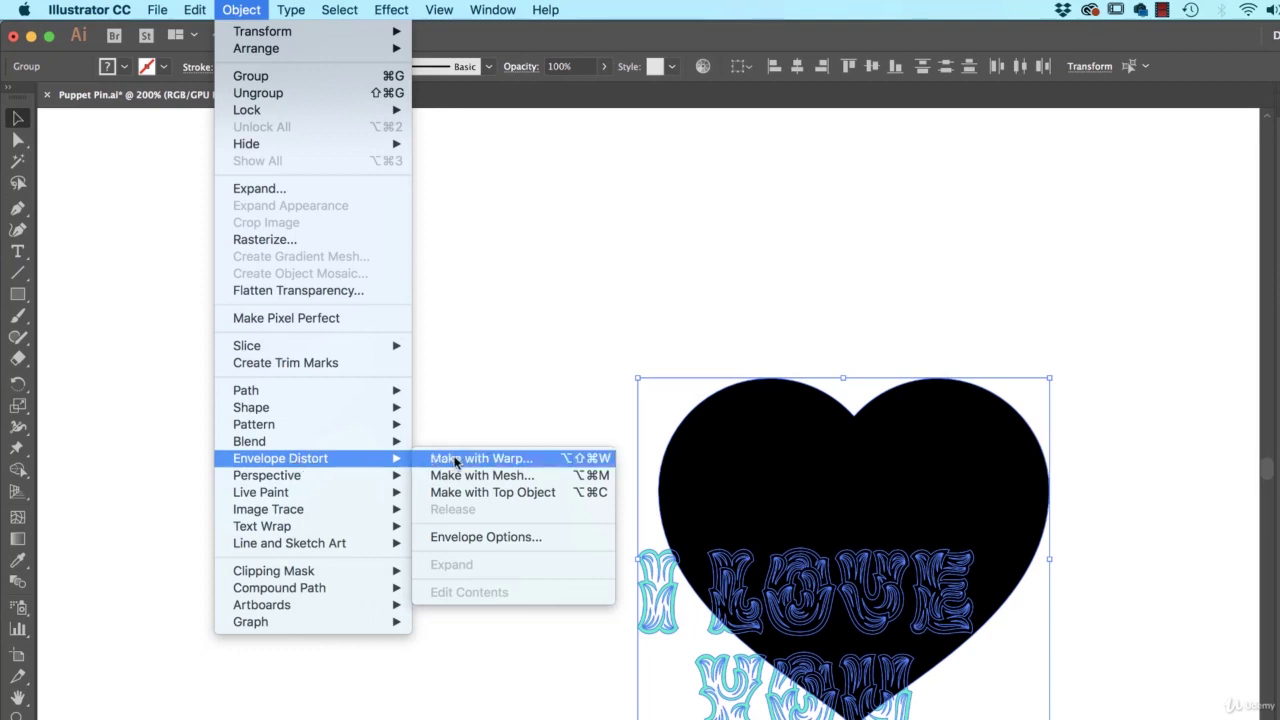
{"action": "left_click", "coordinate": [462, 492]}
{"action": "left_click", "coordinate": [393, 493]}
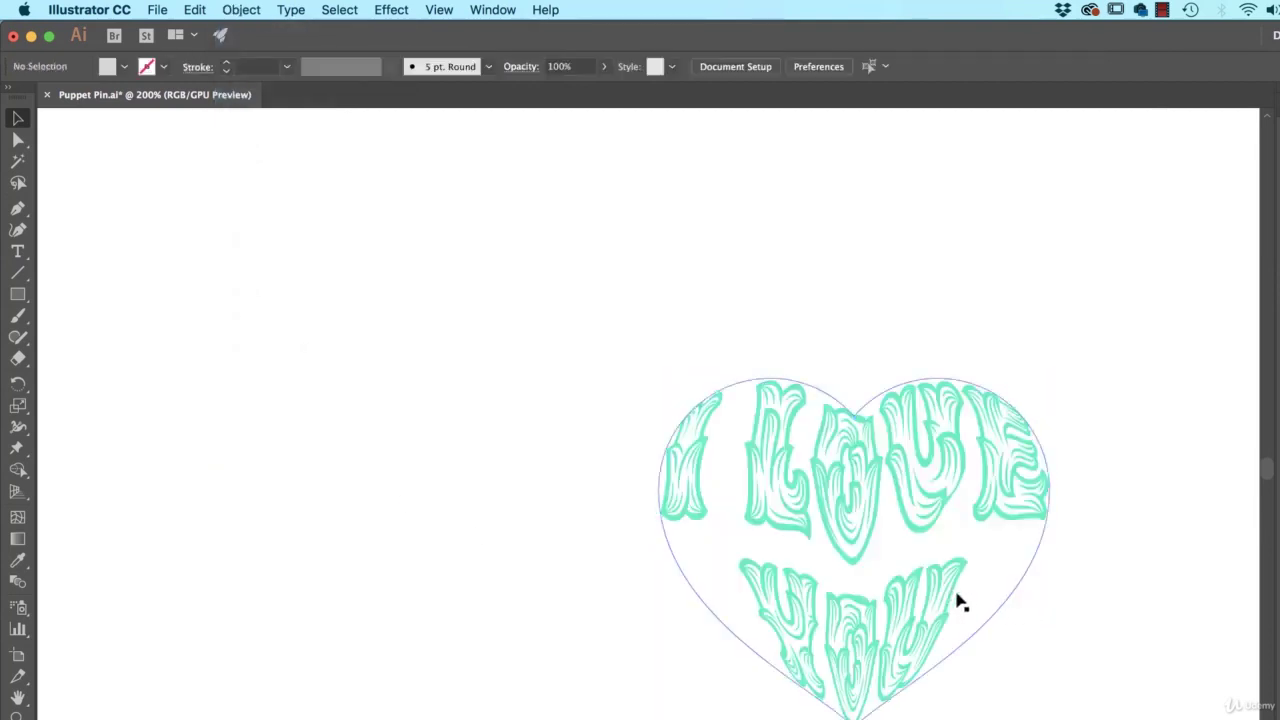
Step: Try Puppet Warp on the heart-shaped text and dismiss the unsupported-object warning
{"action": "left_click", "coordinate": [889, 500]}
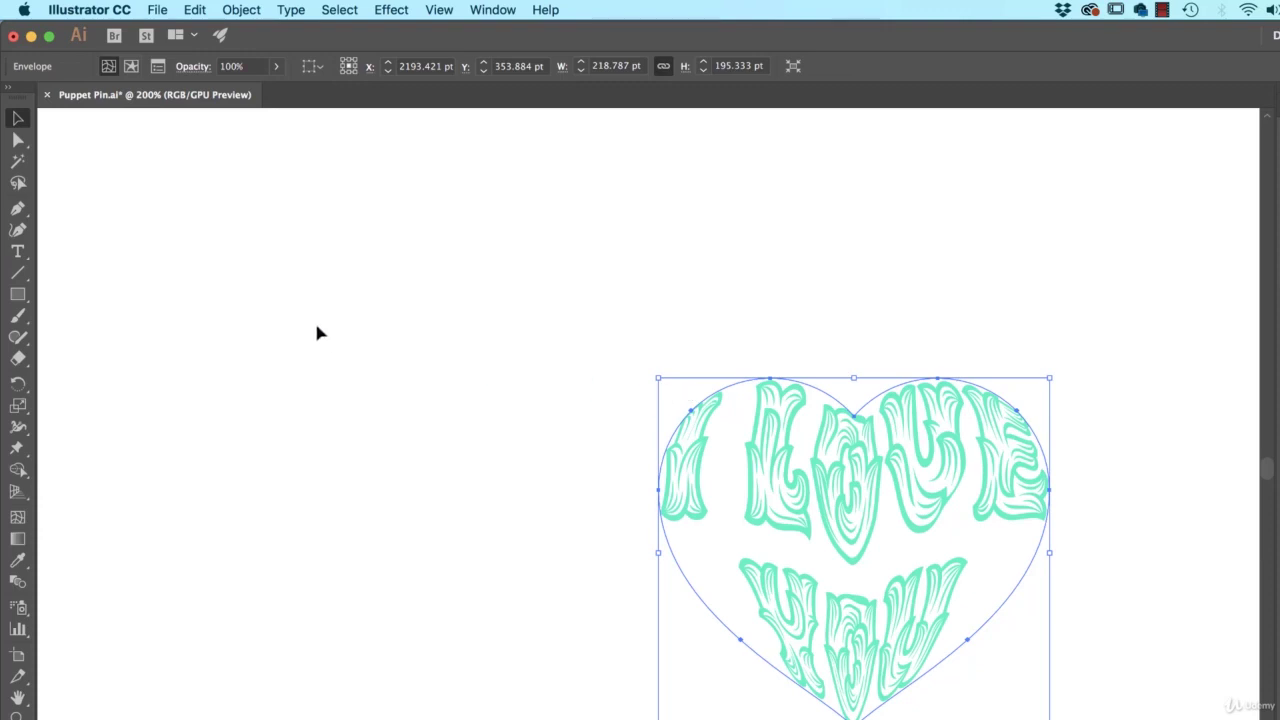
{"action": "left_click", "coordinate": [17, 447]}
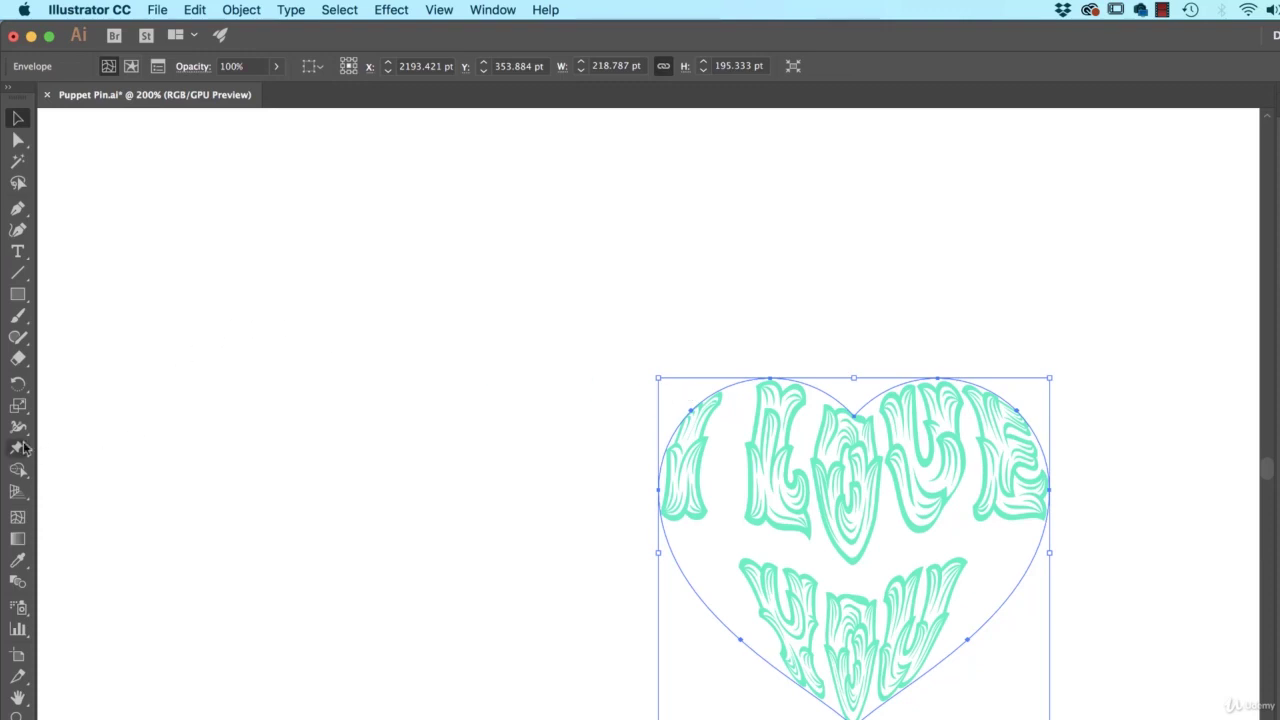
{"action": "left_click", "coordinate": [815, 590]}
{"action": "left_click", "coordinate": [890, 463]}
{"action": "key", "text": "v"}
Step: Expand the envelope into plain artwork with Object > Envelope Distort > Expand
{"action": "left_click", "coordinate": [250, 9]}
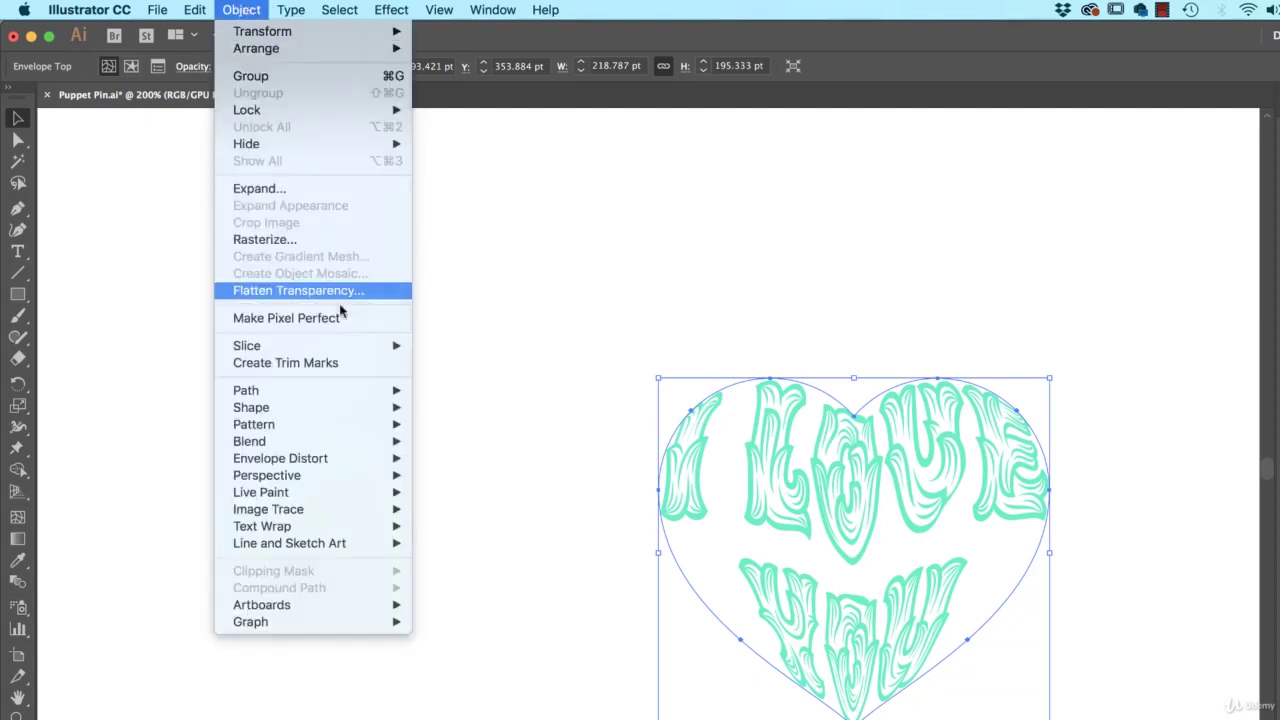
{"action": "mouse_move", "coordinate": [322, 460]}
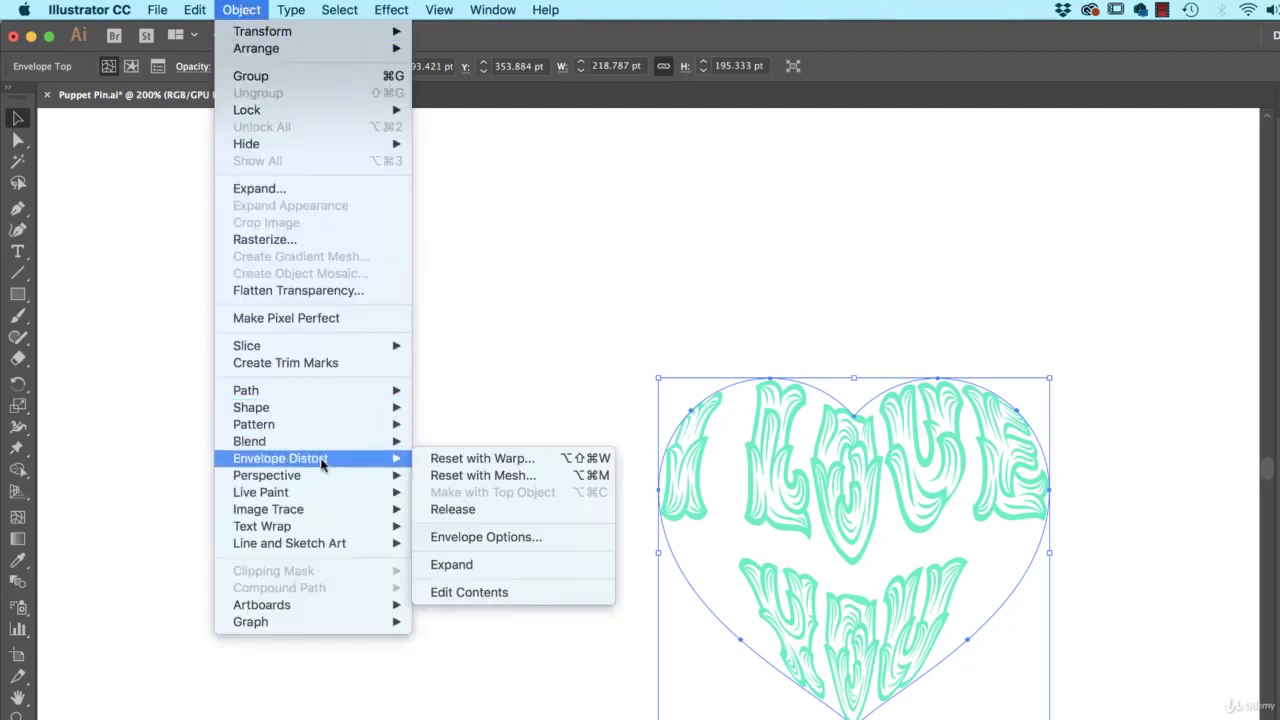
{"action": "left_click", "coordinate": [480, 564]}
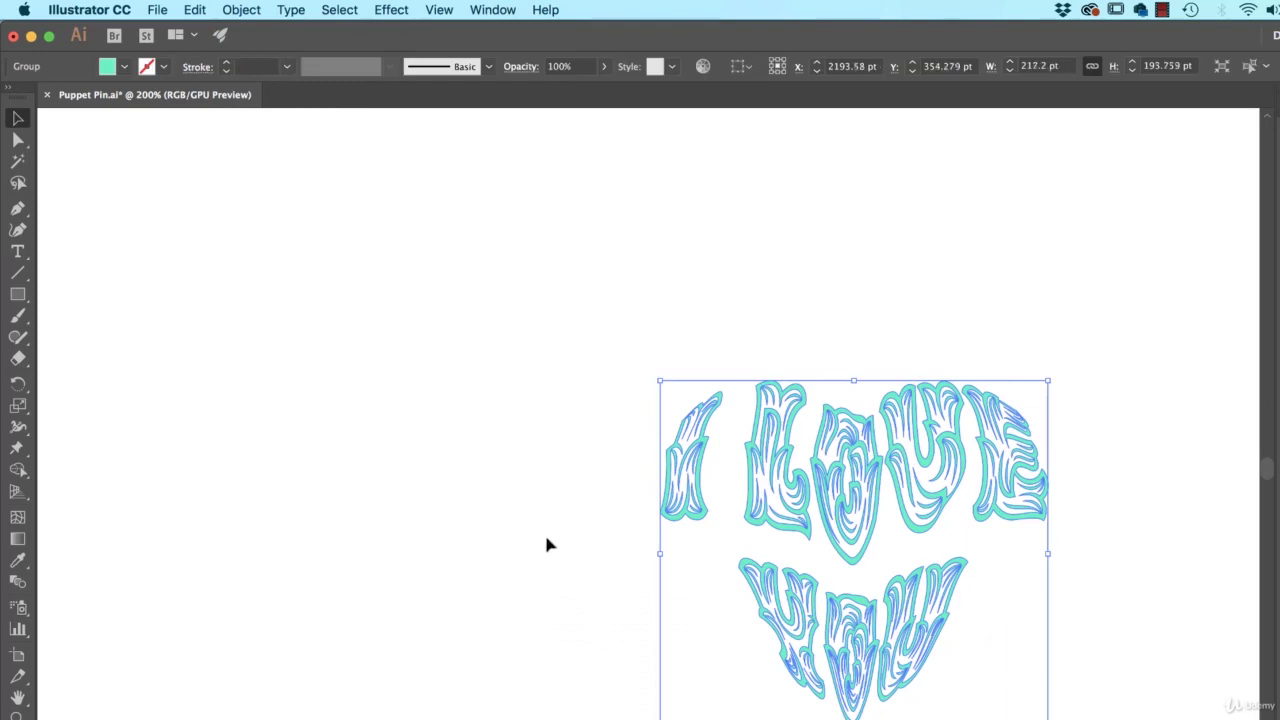
Step: Undo the expand, move the heart text up-left and duplicate it beside itself
{"action": "key", "text": "super+z"}
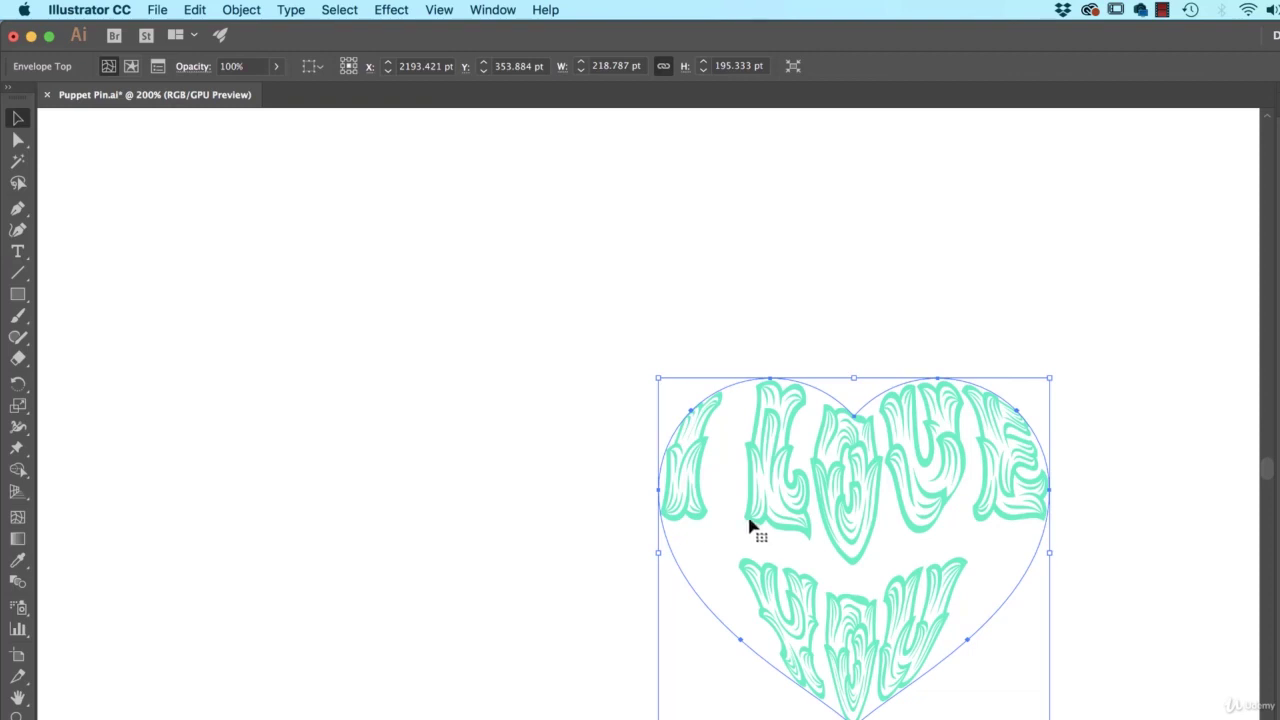
{"action": "left_click_drag", "start_coordinate": [752, 527], "coordinate": [389, 430]}
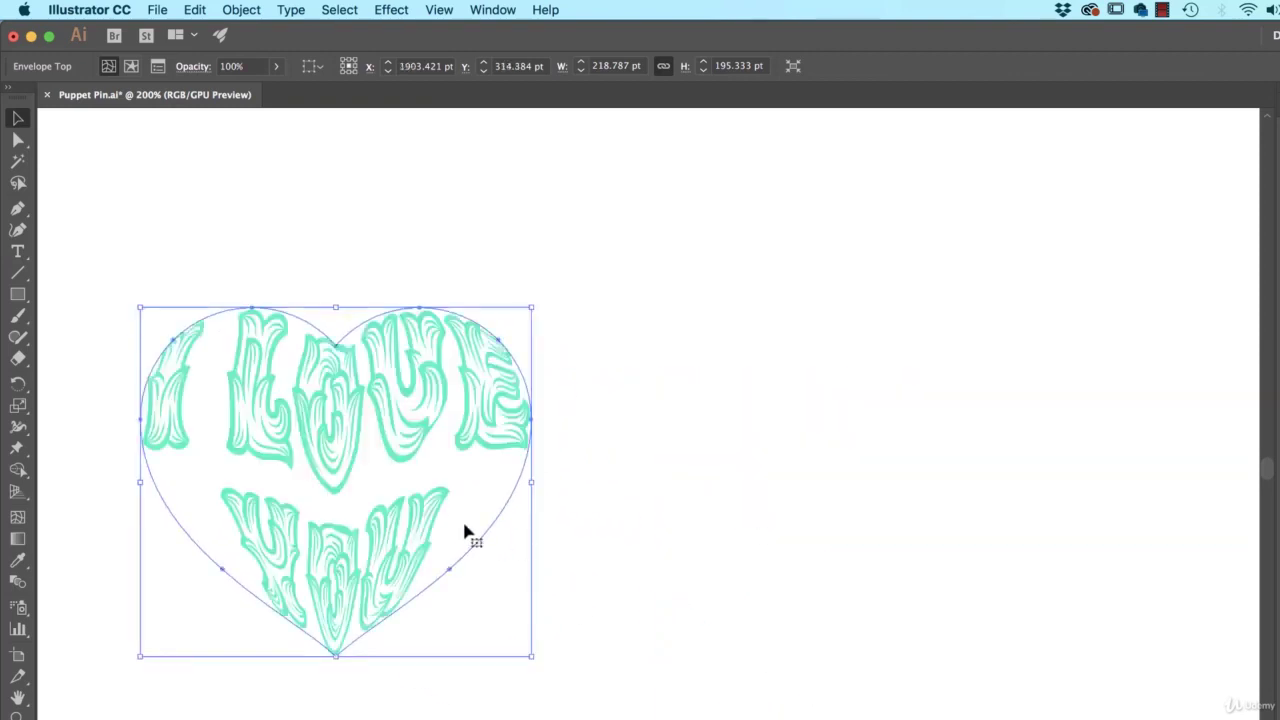
{"action": "left_click_drag", "start_coordinate": [465, 531], "coordinate": [880, 514]}
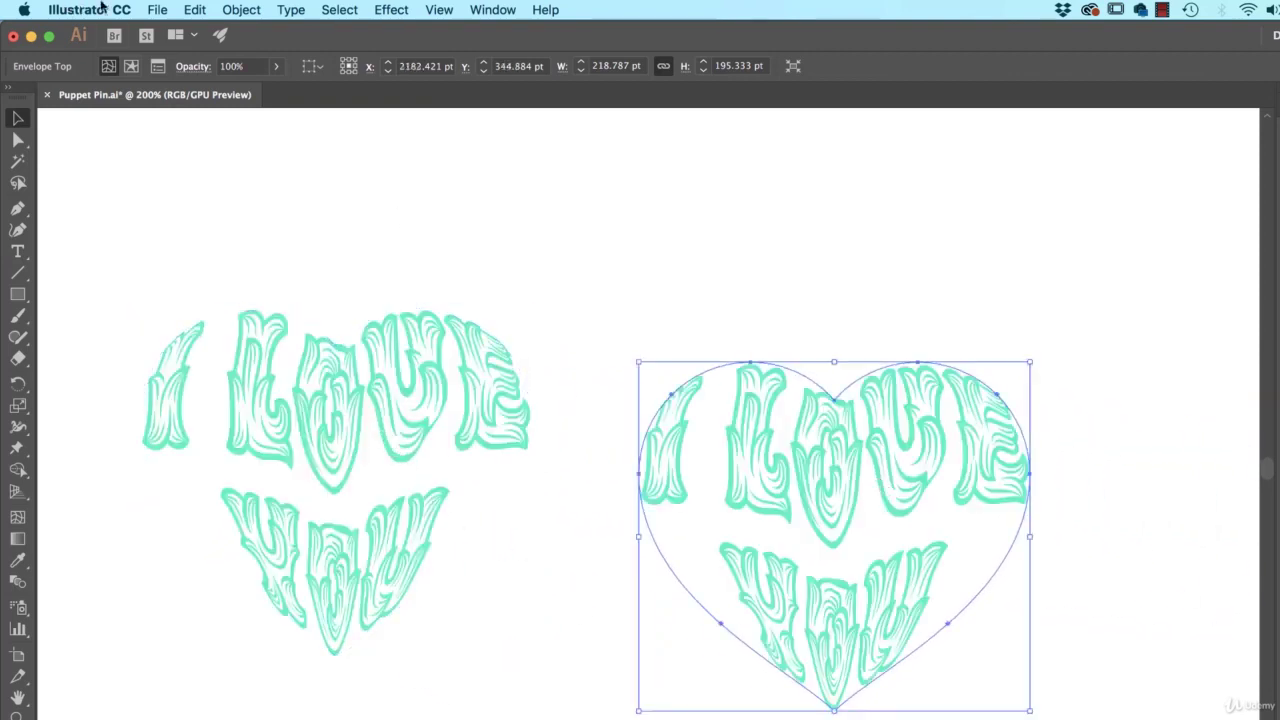
Step: Release the left heart envelope via Object > Envelope Distort > Release
{"action": "left_click", "coordinate": [241, 9]}
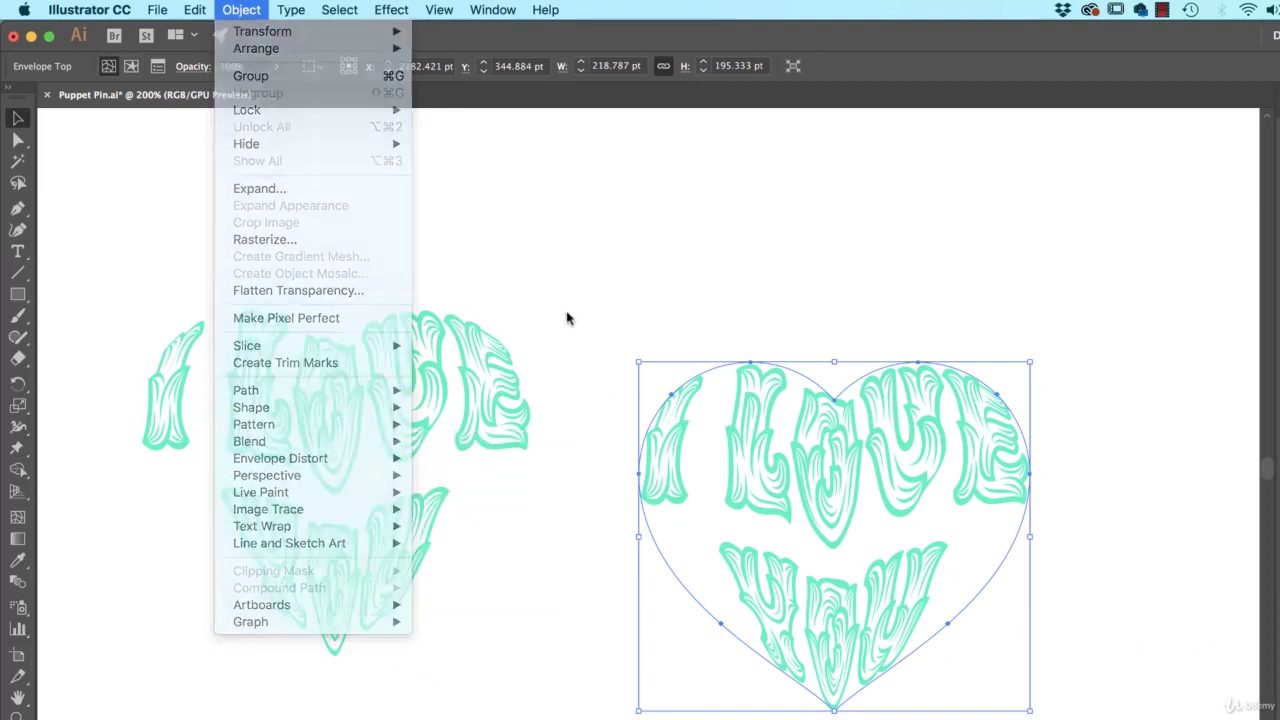
{"action": "left_click", "coordinate": [482, 388]}
{"action": "left_click", "coordinate": [291, 9]}
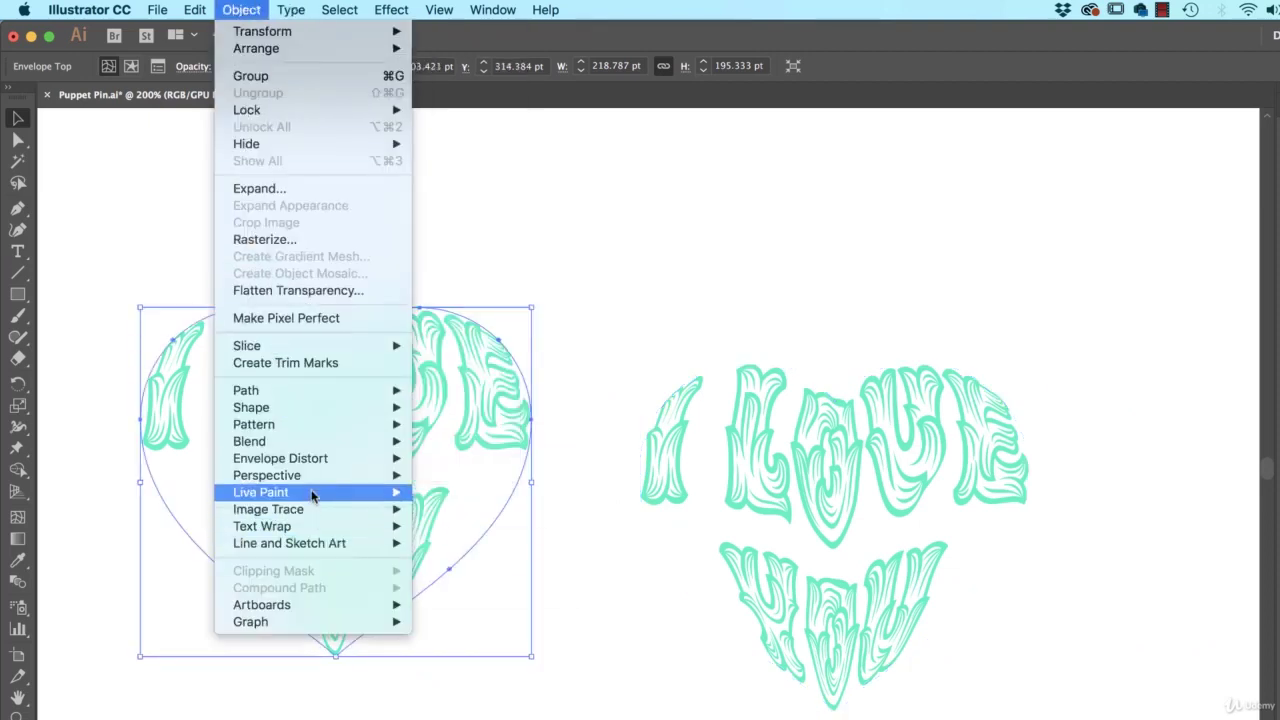
{"action": "mouse_move", "coordinate": [363, 460]}
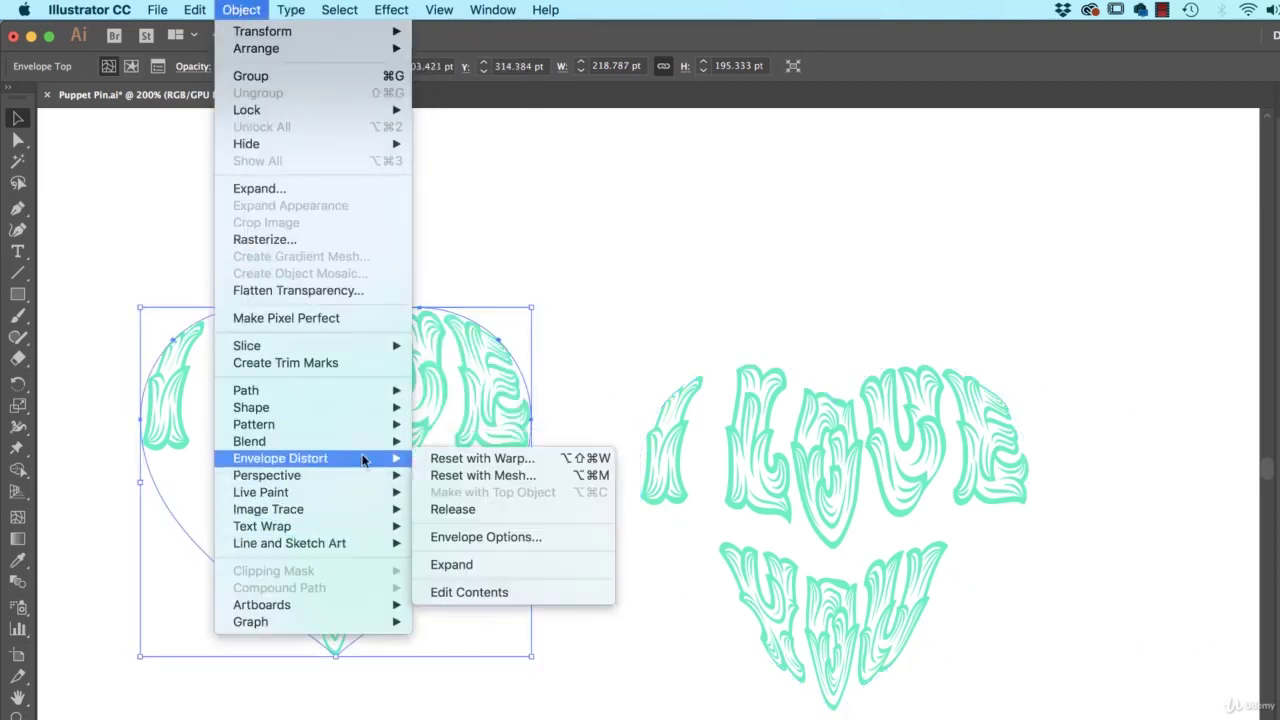
{"action": "left_click", "coordinate": [459, 507]}
Step: Place the grey heart over the right lettering and fit the lettering into it with Cmd+Option+C
{"action": "left_click", "coordinate": [540, 357]}
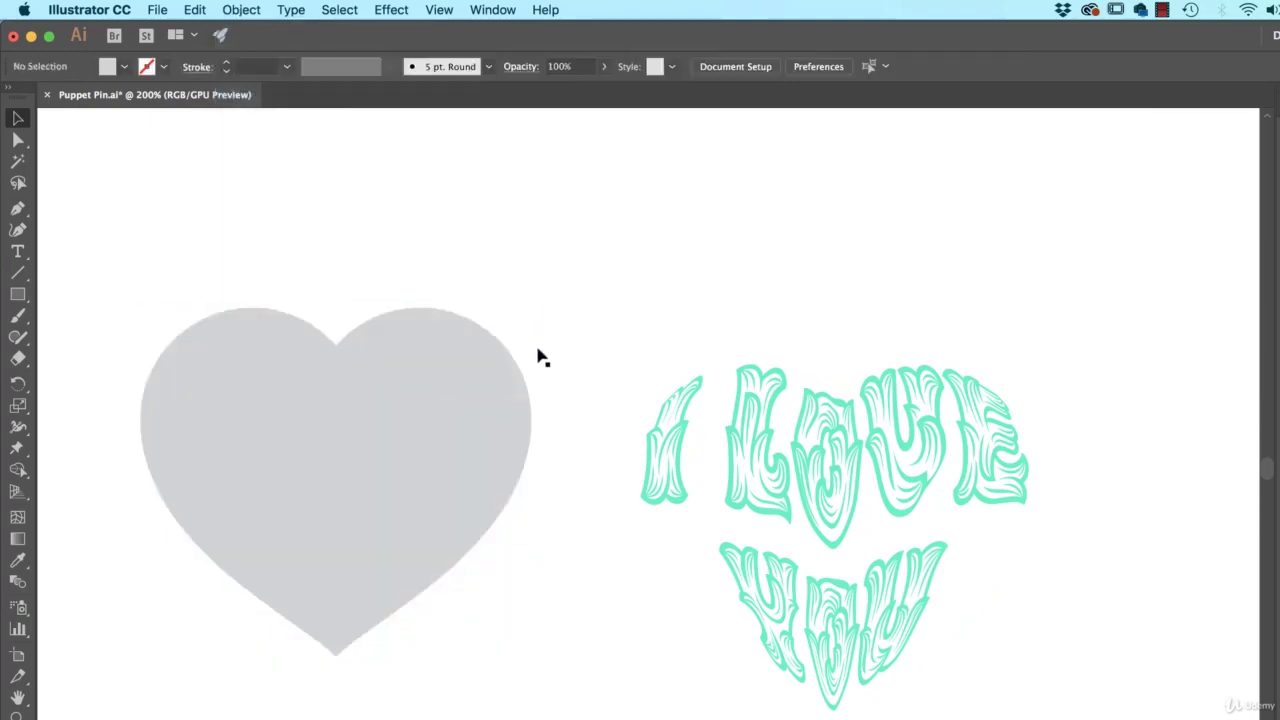
{"action": "left_click", "coordinate": [432, 410]}
{"action": "left_click_drag", "start_coordinate": [415, 360], "coordinate": [910, 440]}
{"action": "left_click", "coordinate": [1028, 520]}
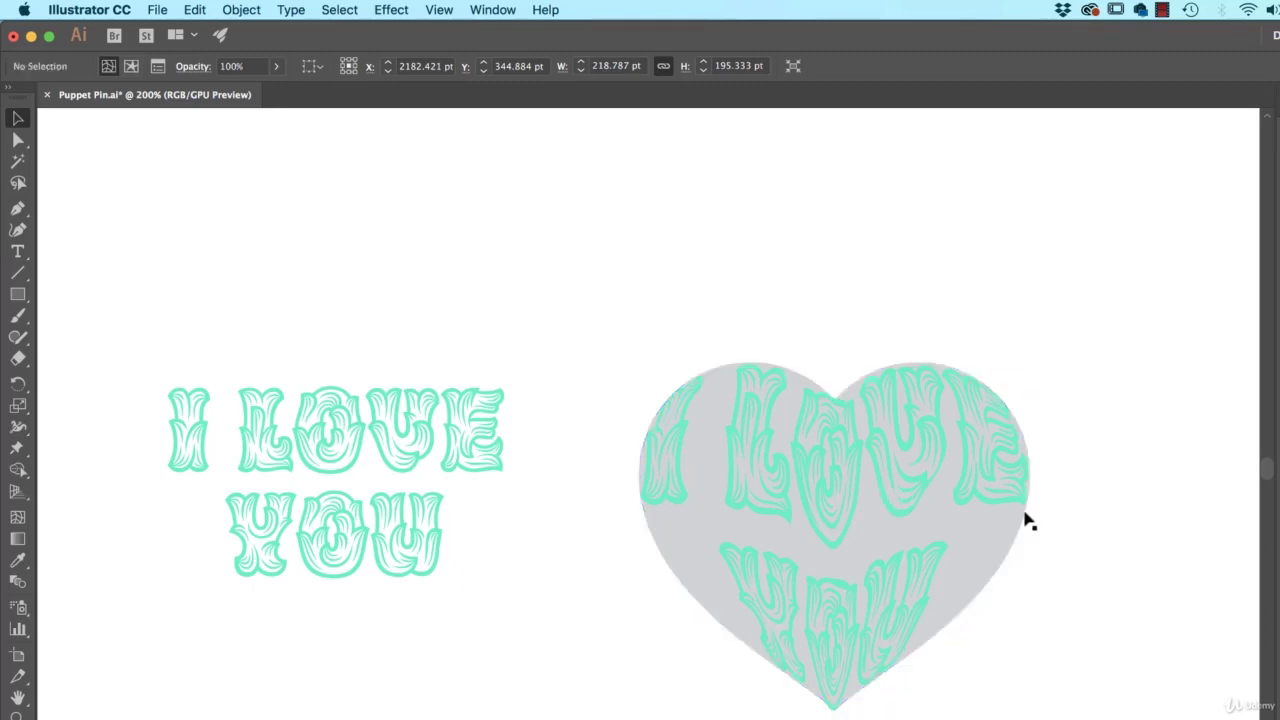
{"action": "key", "text": "super+a"}
{"action": "key", "text": "super+alt+c"}
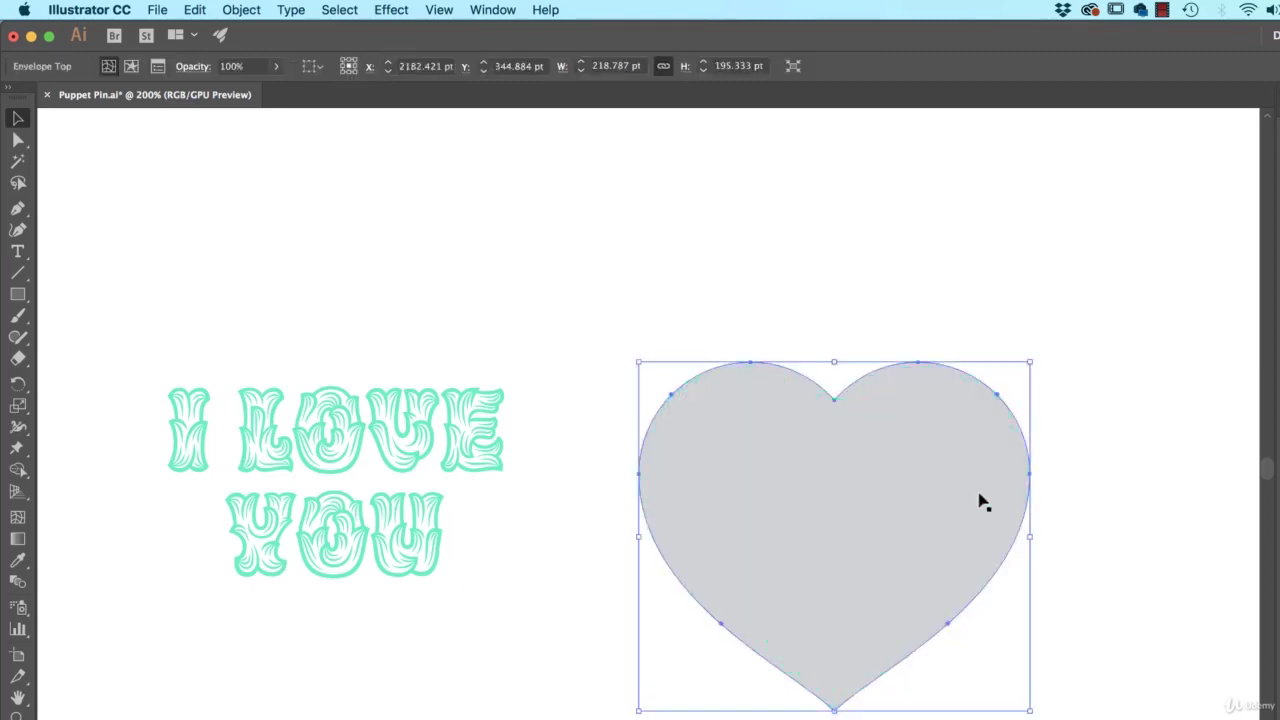
Step: Check the warped lettering and expand the envelope into editable artwork
{"action": "left_click", "coordinate": [1022, 530]}
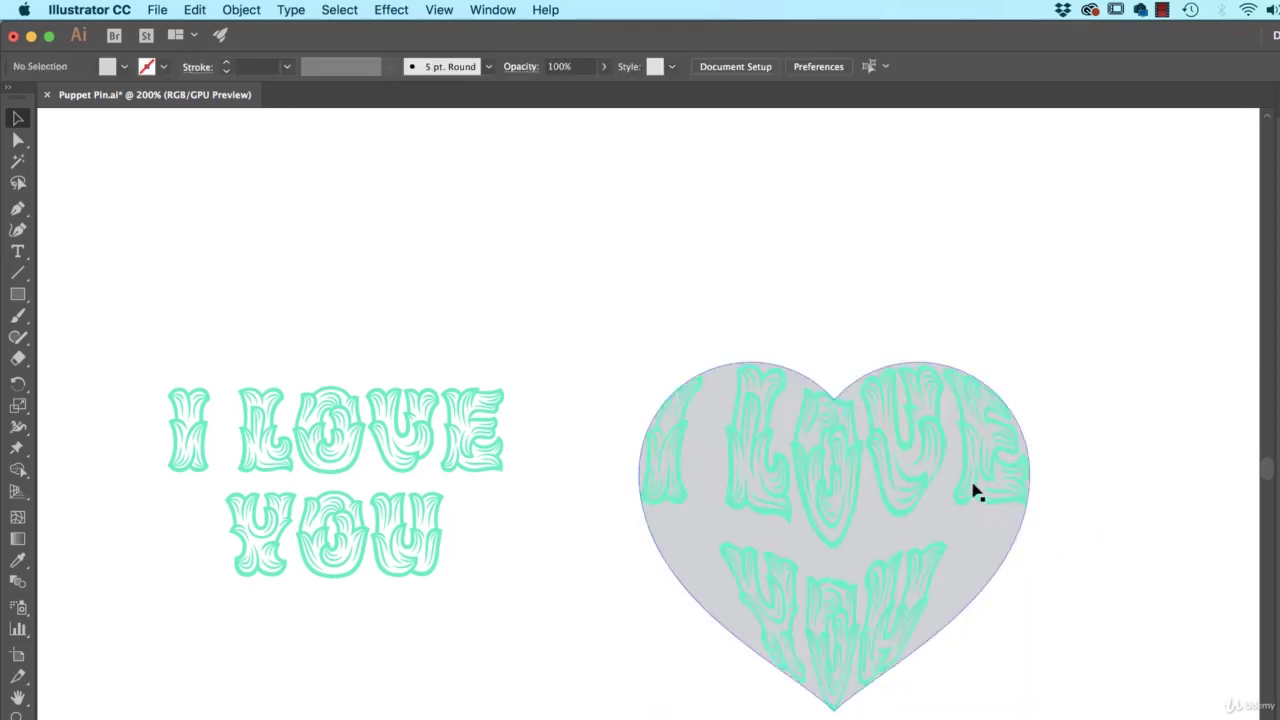
{"action": "left_click", "coordinate": [980, 500]}
{"action": "left_click_drag", "start_coordinate": [971, 486], "coordinate": [834, 549]}
{"action": "key", "text": "super+z"}
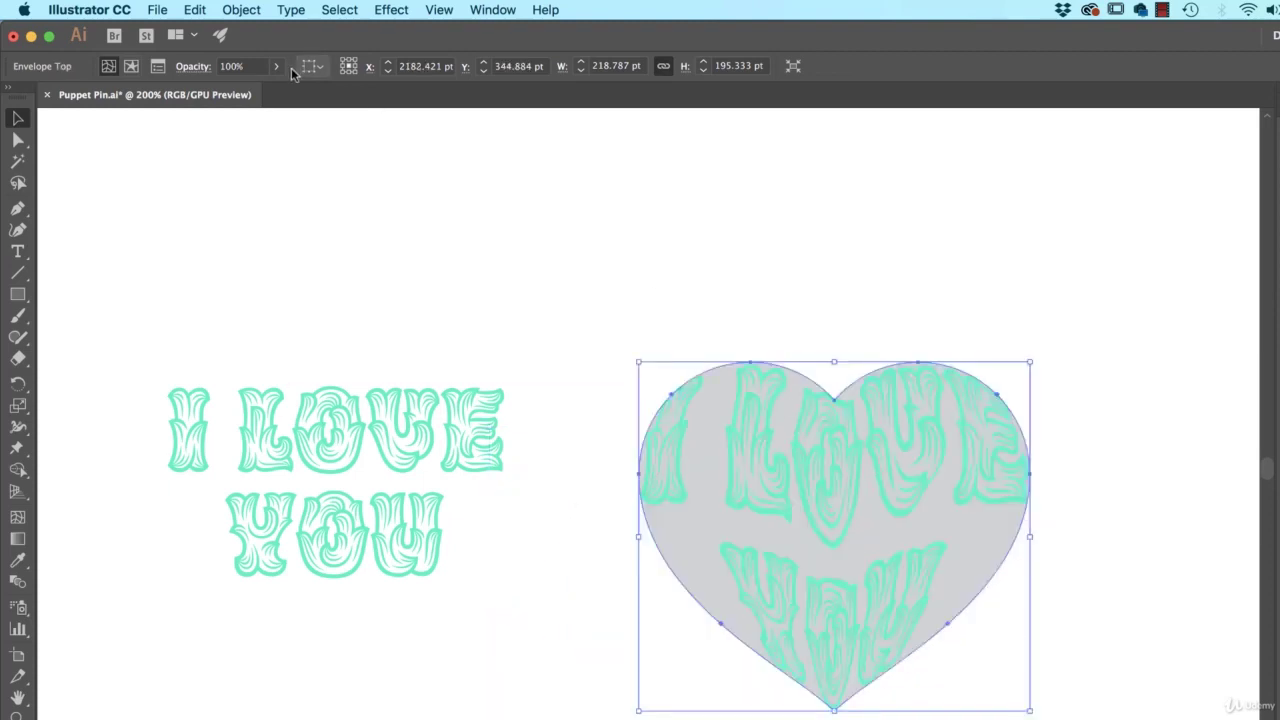
{"action": "left_click", "coordinate": [240, 10]}
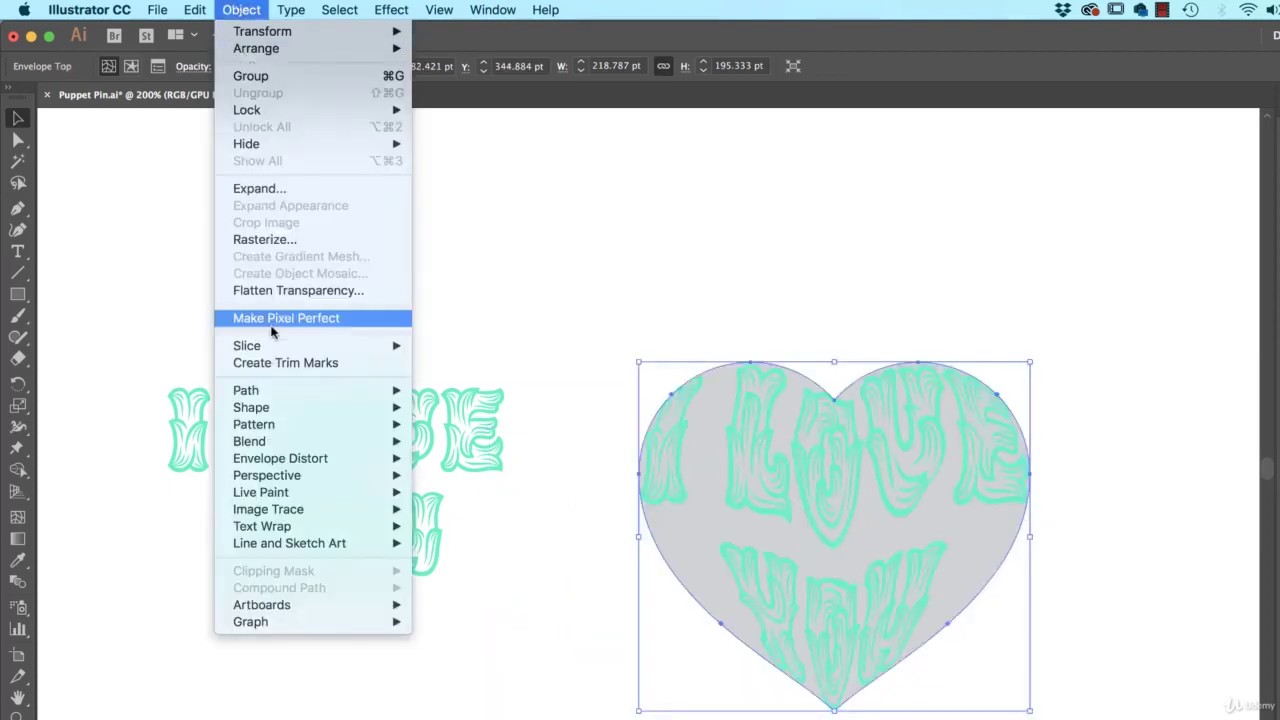
{"action": "mouse_move", "coordinate": [288, 458]}
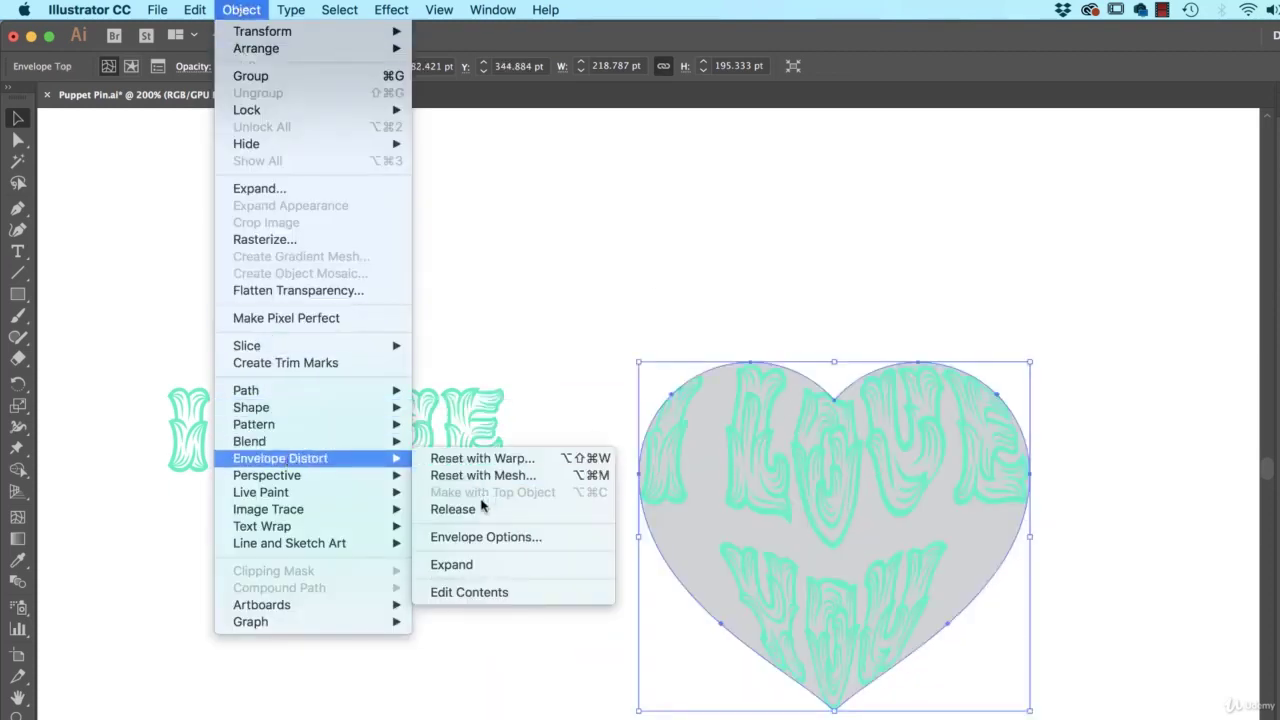
{"action": "left_click", "coordinate": [488, 565]}
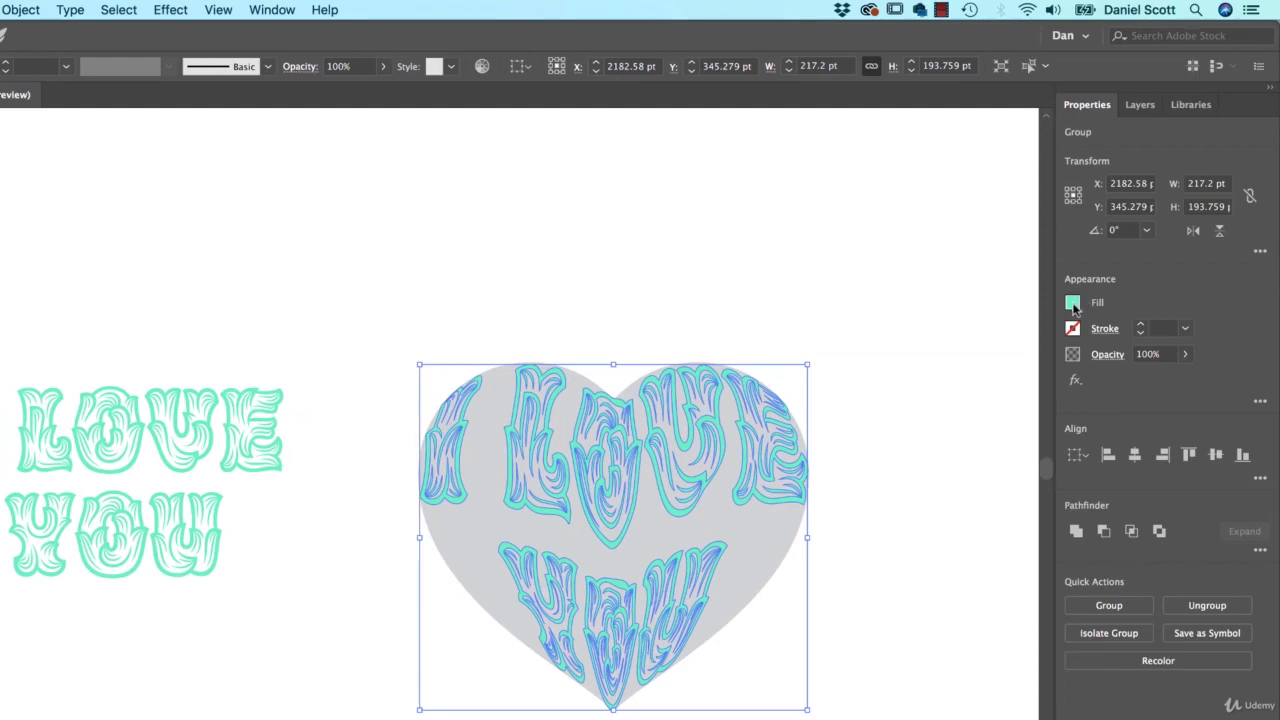
Step: Darken the lettering's green fill to 60% brightness
{"action": "left_click", "coordinate": [1072, 304]}
{"action": "left_click", "coordinate": [991, 432]}
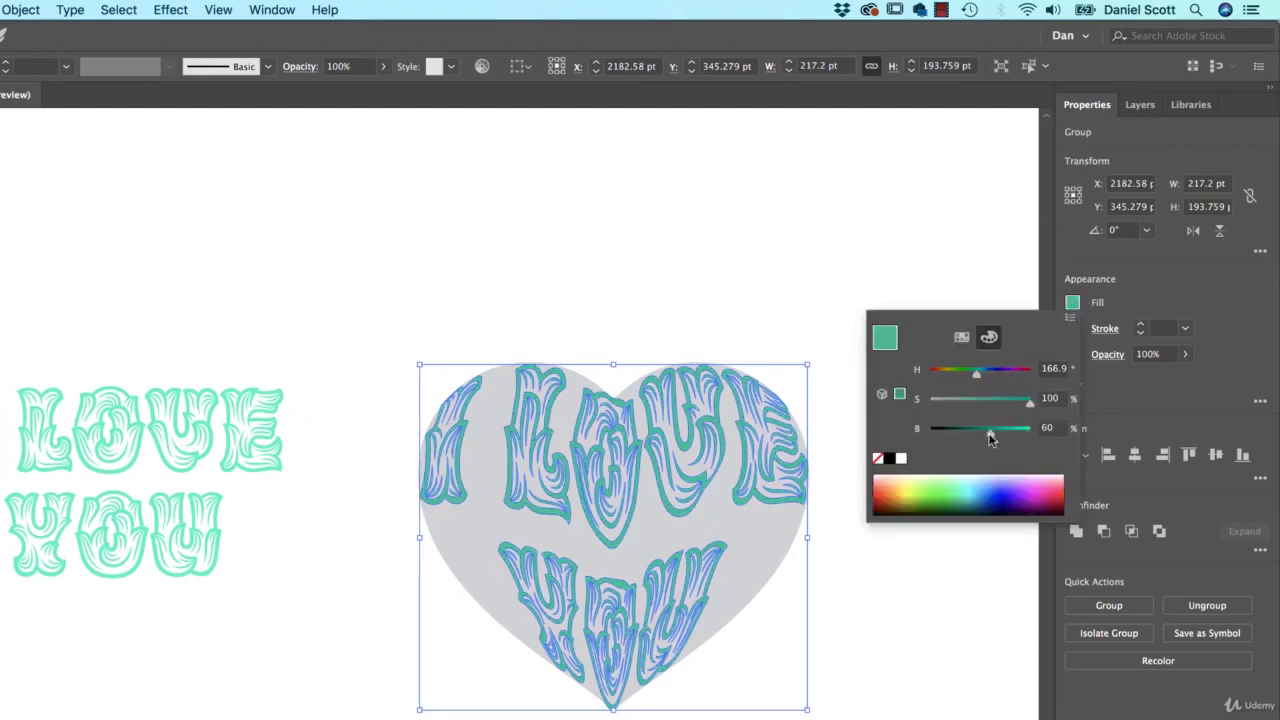
{"action": "key", "text": "Escape"}
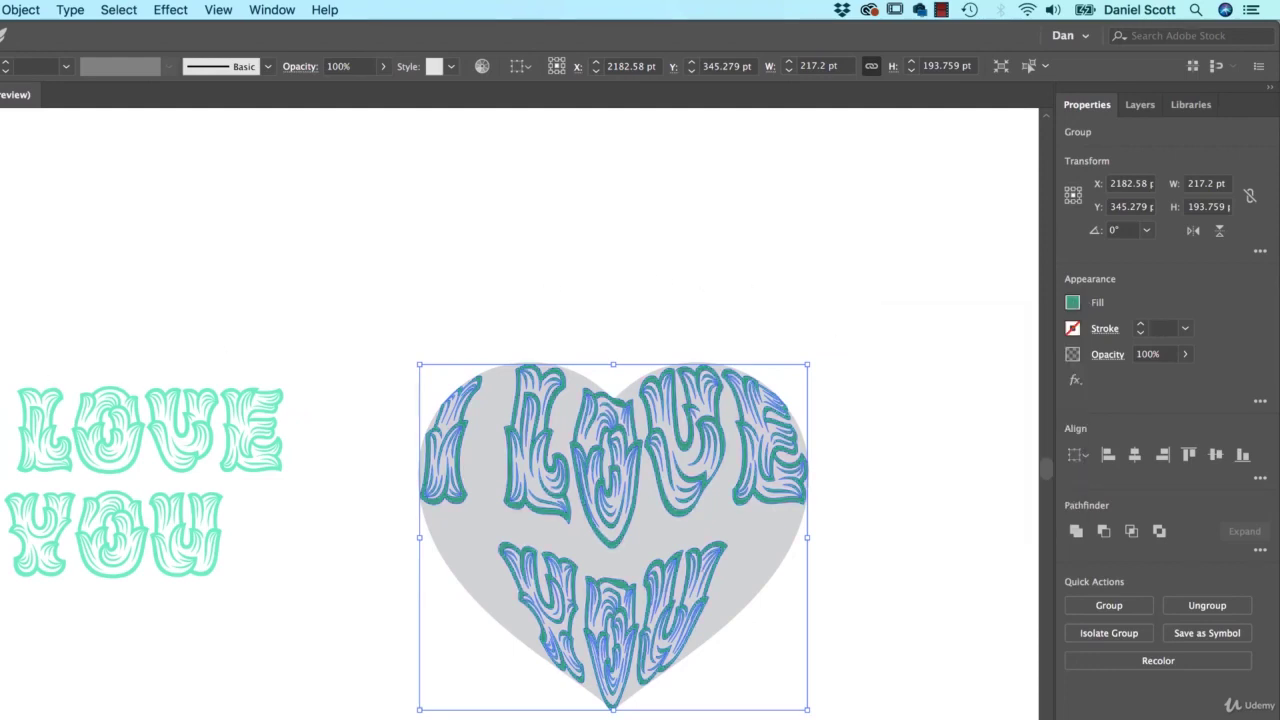
{"action": "left_click", "coordinate": [491, 457]}
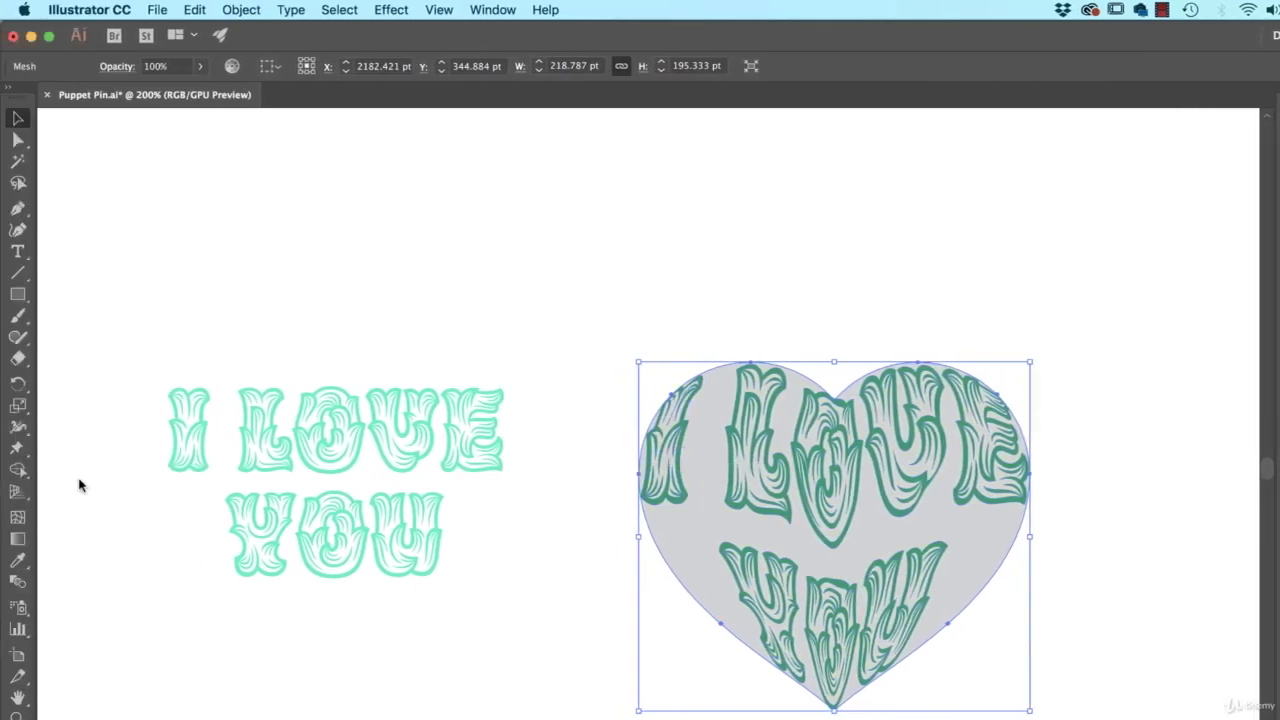
Step: Select the expanded heart lettering group and pin the I, the Y and U of YOU, and the E
{"action": "left_click", "coordinate": [17, 449]}
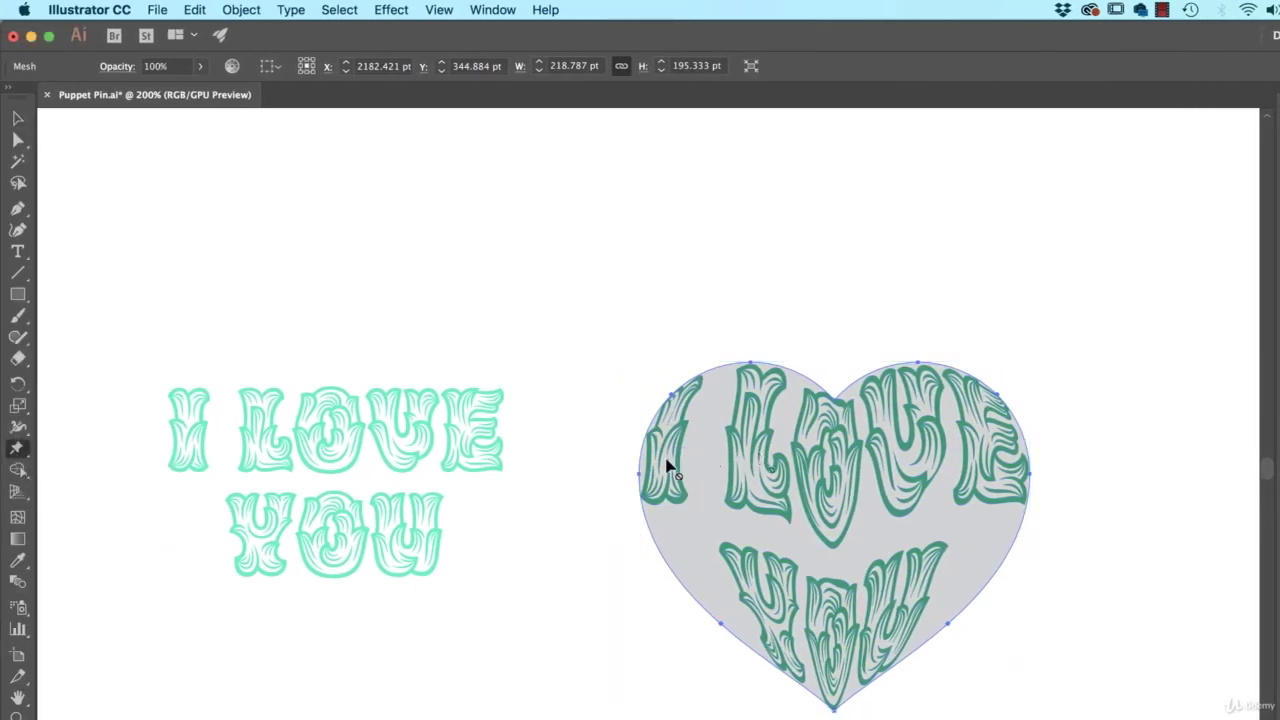
{"action": "key", "text": "v"}
{"action": "left_click", "coordinate": [563, 551]}
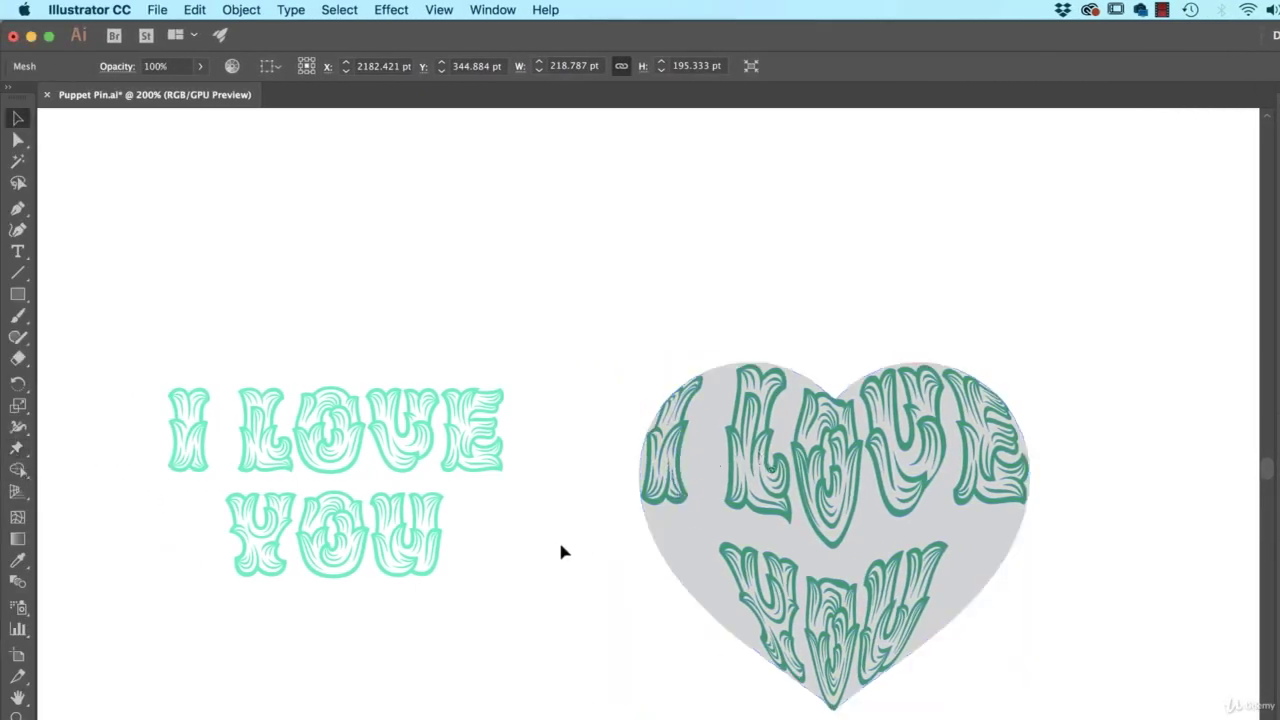
{"action": "left_click", "coordinate": [726, 489]}
{"action": "left_click", "coordinate": [17, 449]}
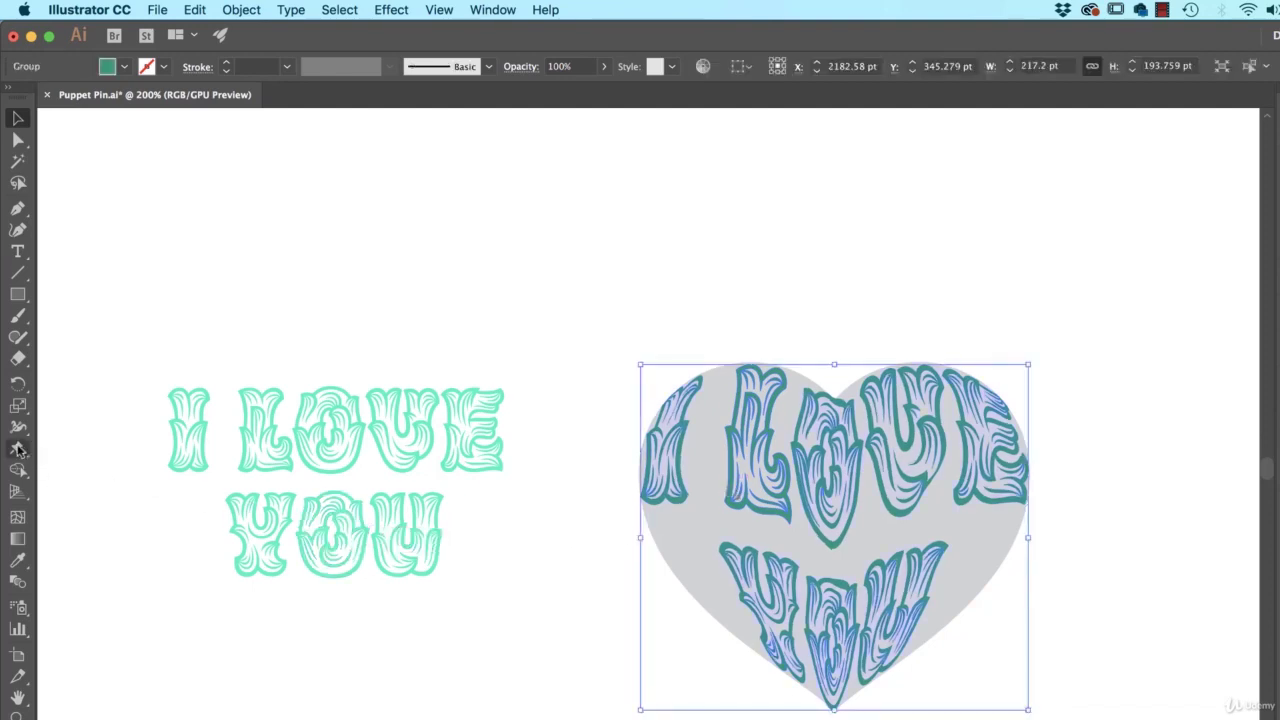
{"action": "left_click", "coordinate": [650, 503]}
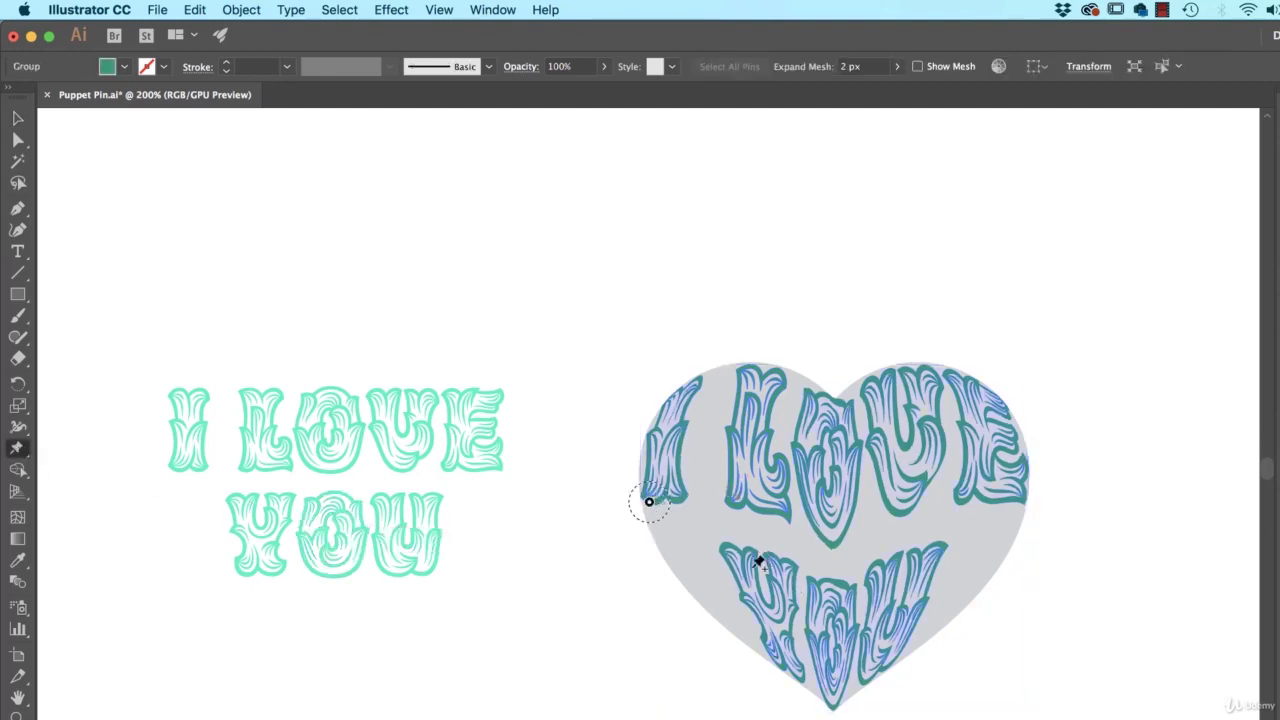
{"action": "left_click", "coordinate": [742, 597]}
{"action": "left_click", "coordinate": [925, 604]}
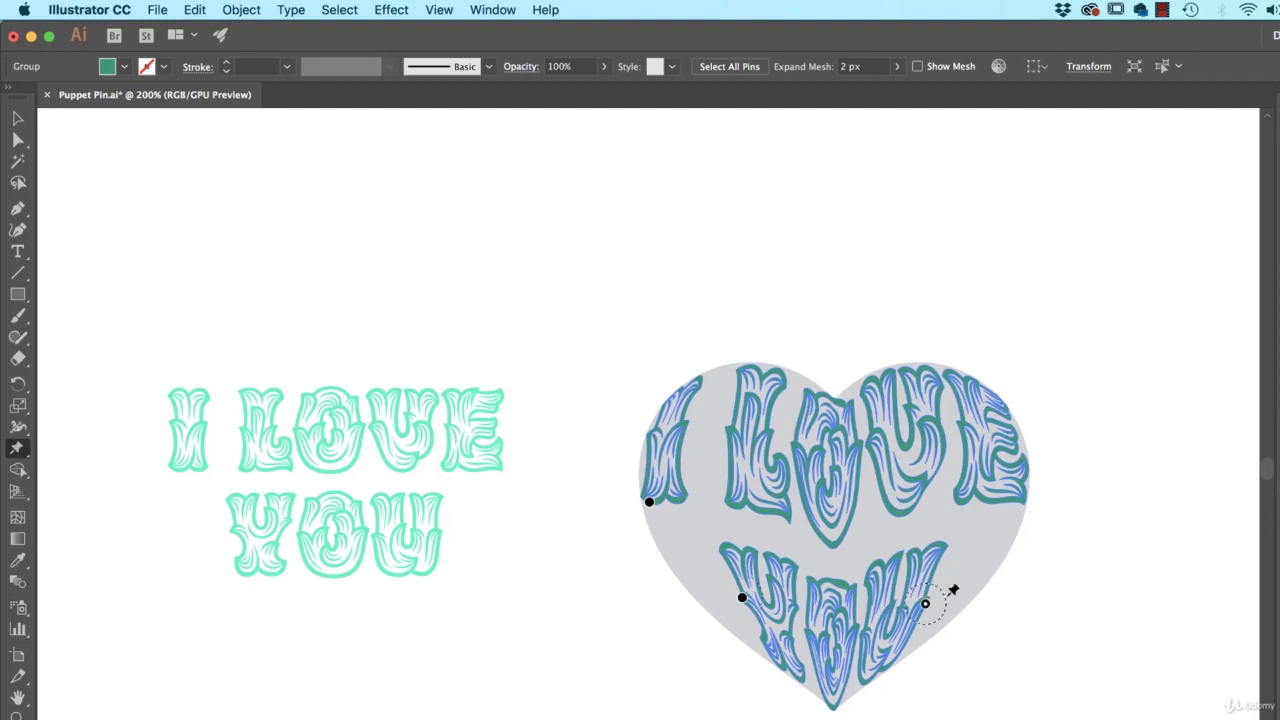
{"action": "left_click", "coordinate": [1022, 502]}
Step: Add pins at the heart's bottom tip, top notch, right lobe and edge, and the tops of I and L
{"action": "left_click", "coordinate": [833, 705]}
{"action": "left_click", "coordinate": [835, 400]}
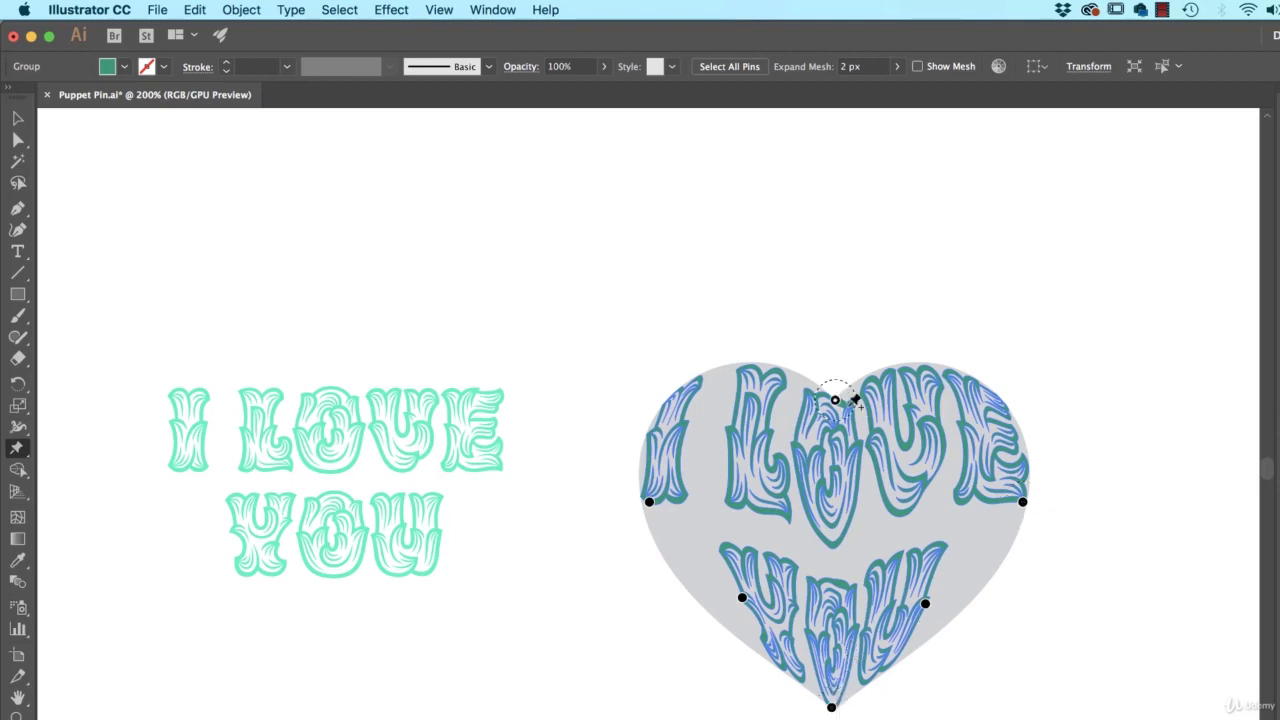
{"action": "left_click", "coordinate": [923, 370]}
{"action": "left_click", "coordinate": [1006, 410]}
{"action": "left_click", "coordinate": [680, 394]}
{"action": "left_click", "coordinate": [746, 370]}
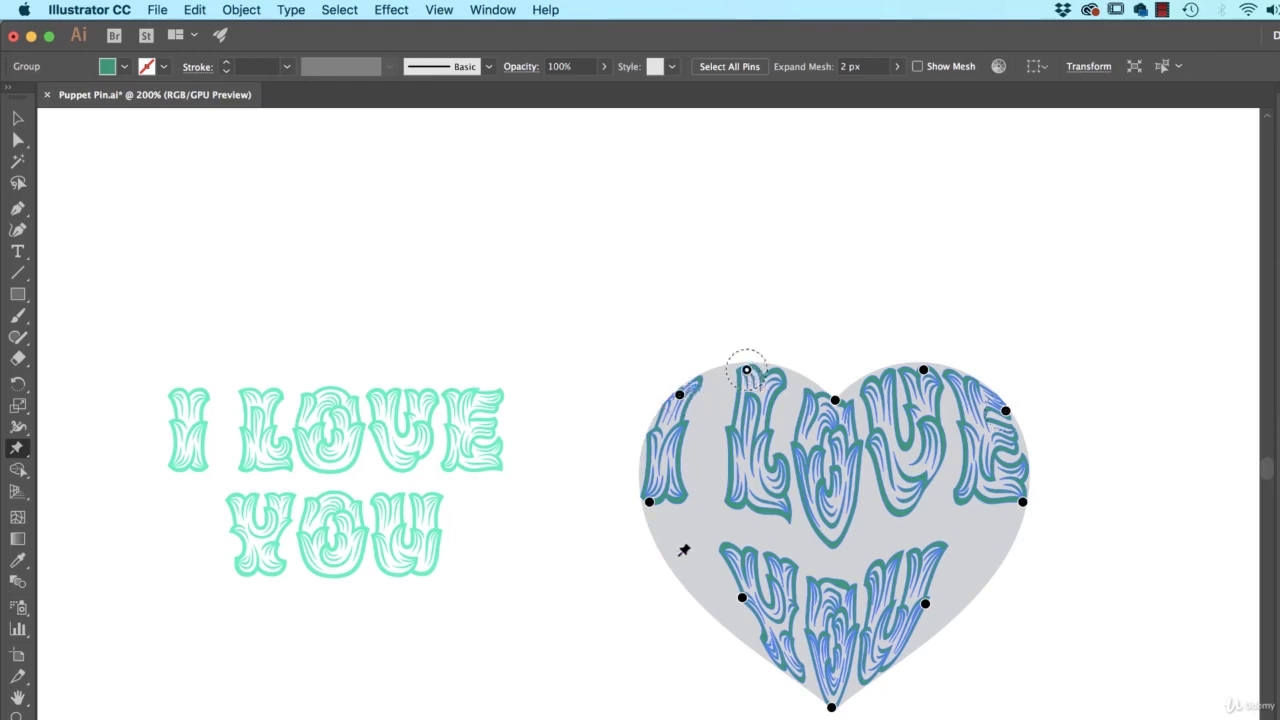
Step: Drag the YOU pins outward, adding one below U, so YOU follows the heart's lower curve
{"action": "left_click_drag", "start_coordinate": [926, 605], "coordinate": [966, 614]}
{"action": "left_click", "coordinate": [926, 667]}
{"action": "left_click_drag", "start_coordinate": [928, 672], "coordinate": [913, 658]}
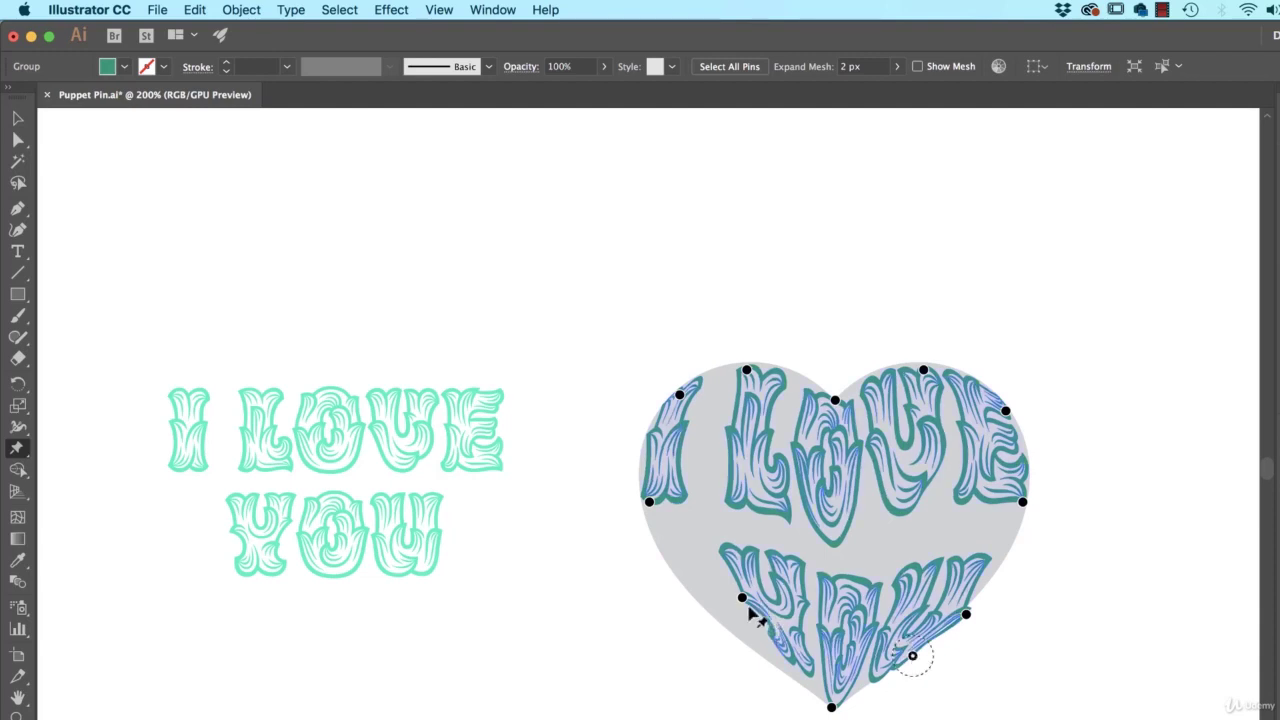
{"action": "left_click_drag", "start_coordinate": [742, 600], "coordinate": [706, 604]}
{"action": "left_click_drag", "start_coordinate": [967, 613], "coordinate": [972, 605]}
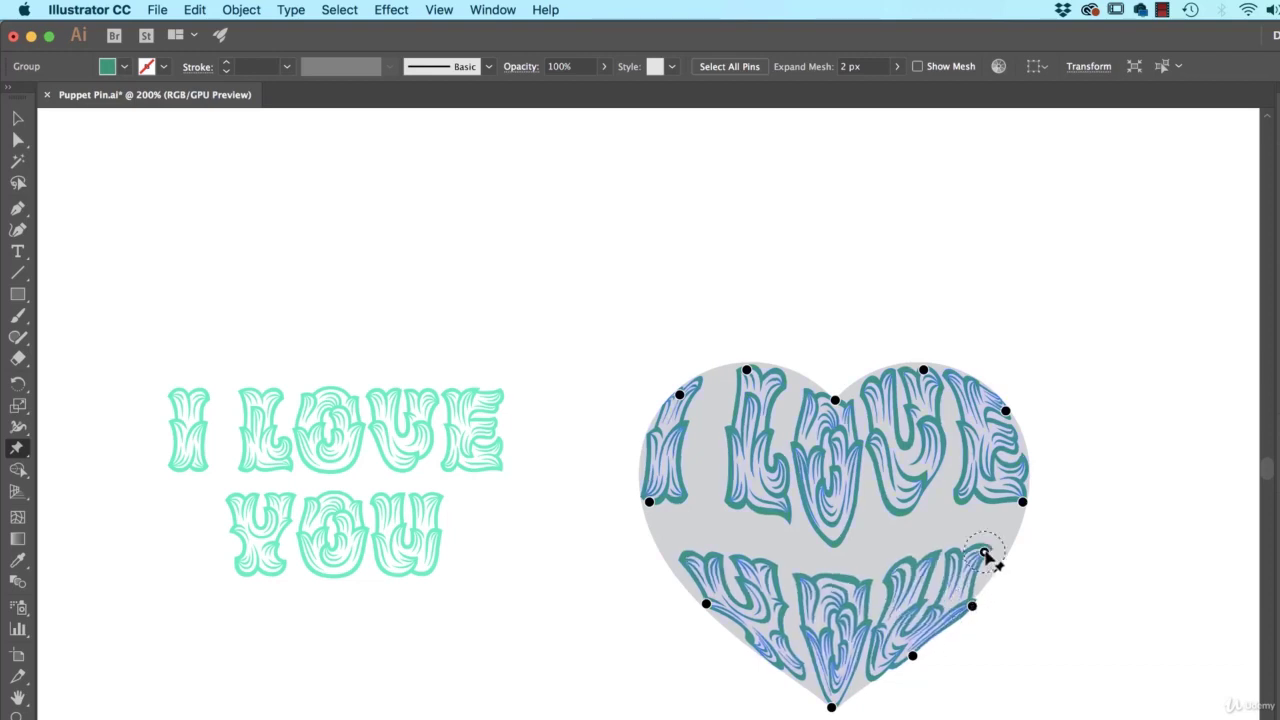
{"action": "left_click_drag", "start_coordinate": [984, 553], "coordinate": [997, 556]}
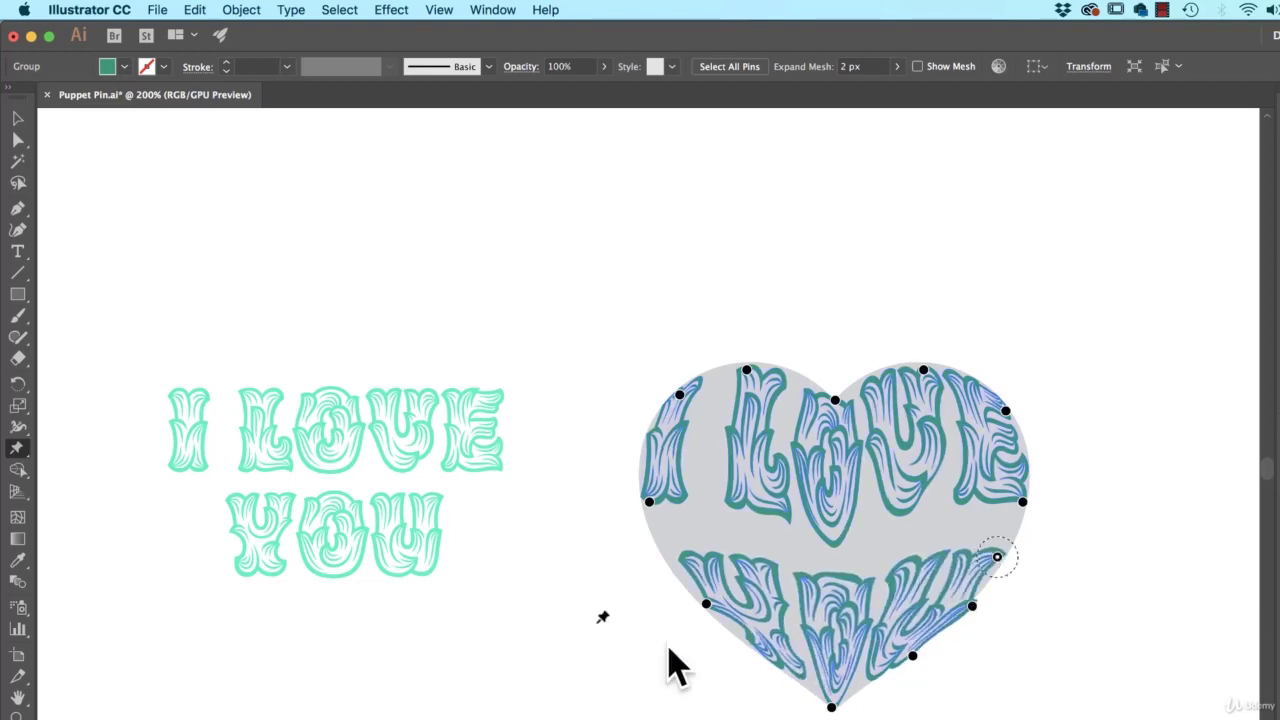
Step: Browse the other distortion tools, then return to the Selection tool
{"action": "left_click", "coordinate": [18, 427]}
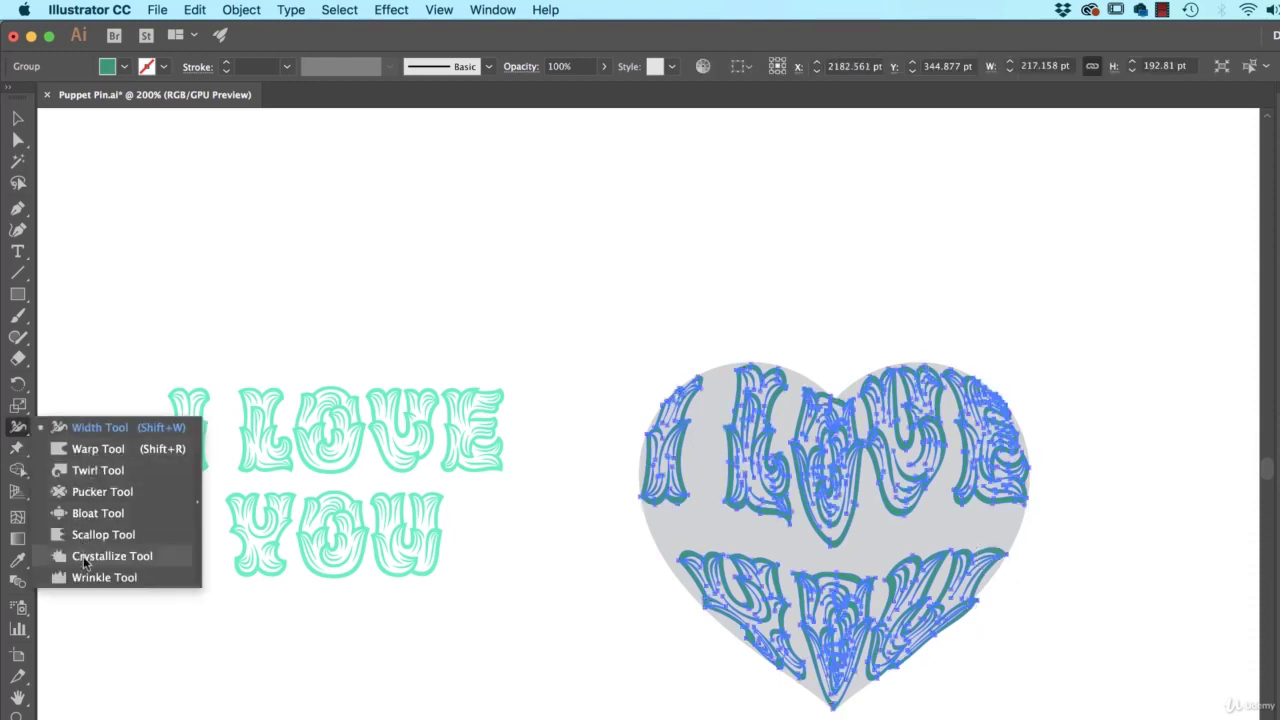
{"action": "left_click", "coordinate": [16, 432]}
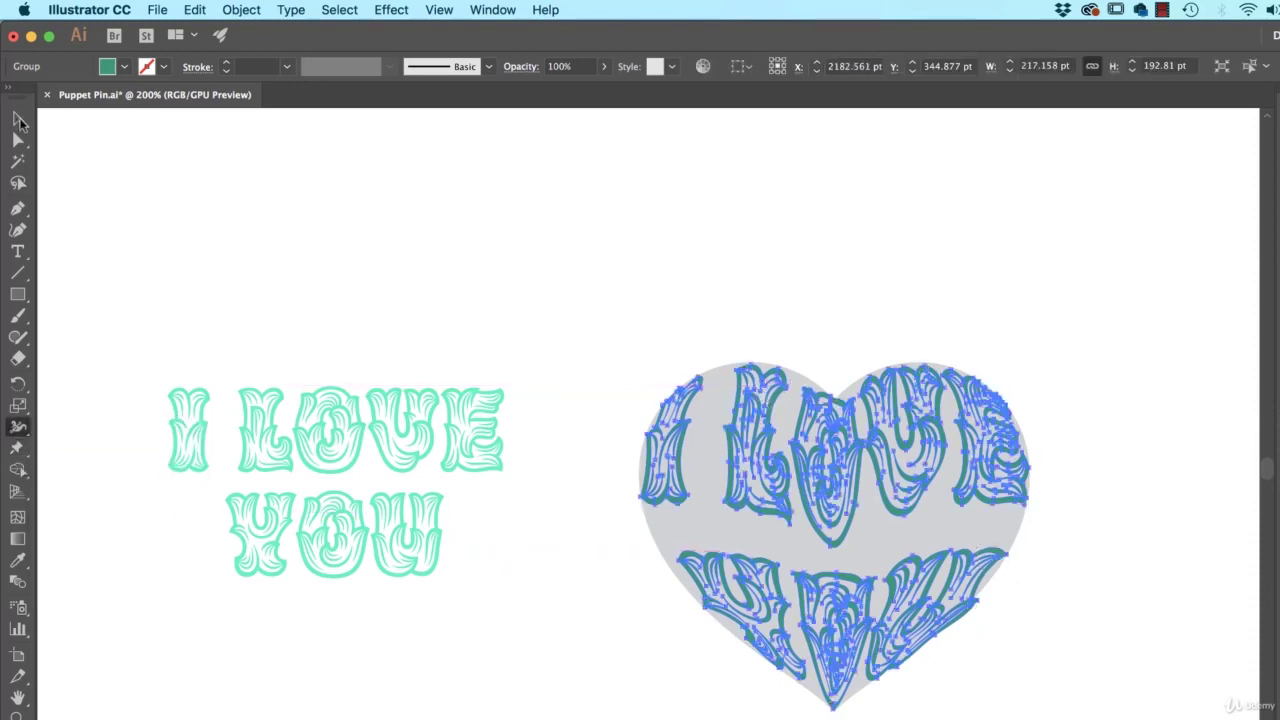
{"action": "key", "text": "v"}
Step: Delete the grey heart backing and pan over to the red monster
{"action": "left_click", "coordinate": [414, 232]}
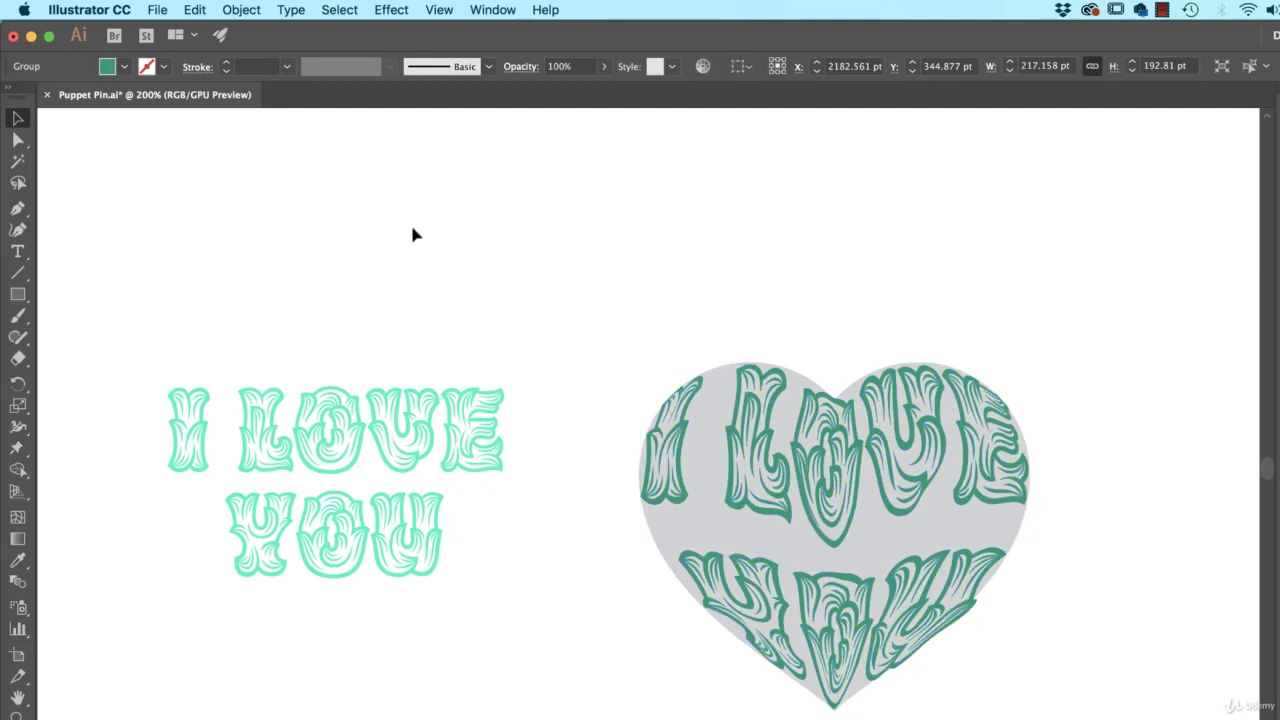
{"action": "left_click", "coordinate": [929, 525]}
{"action": "key", "text": "Delete"}
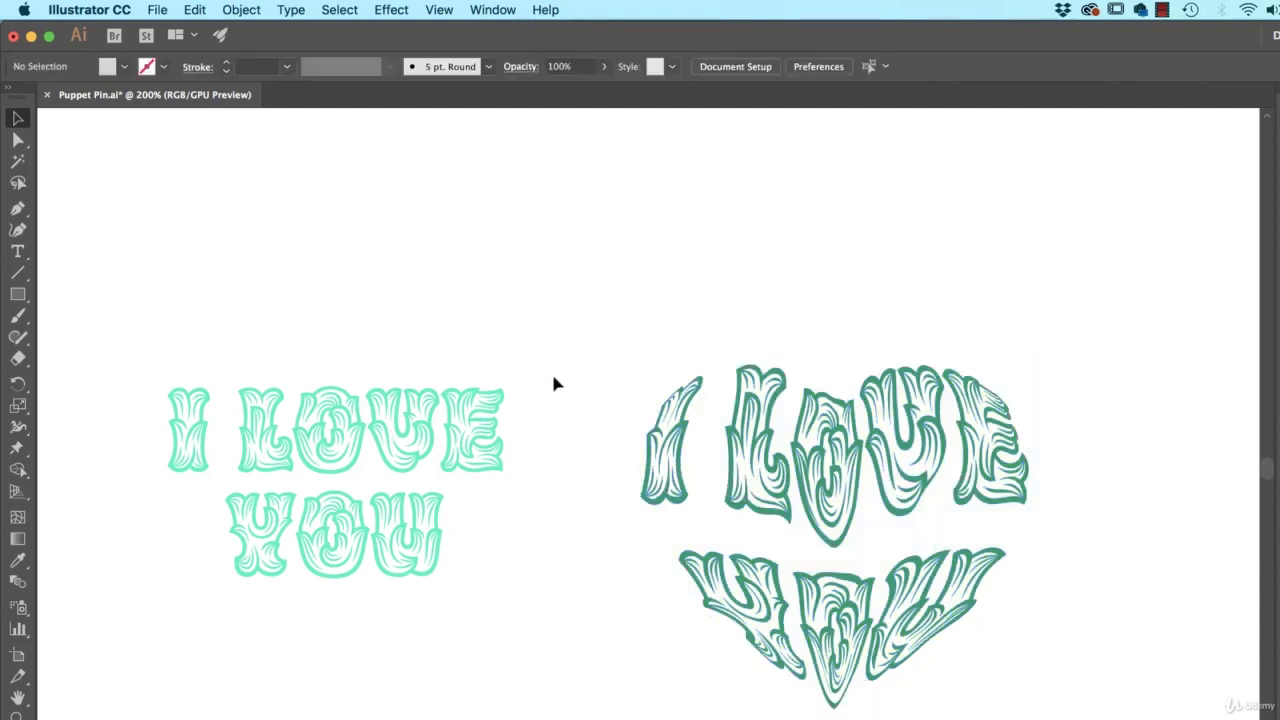
{"action": "left_click_drag", "start_coordinate": [845, 337], "coordinate": [563, 311]}
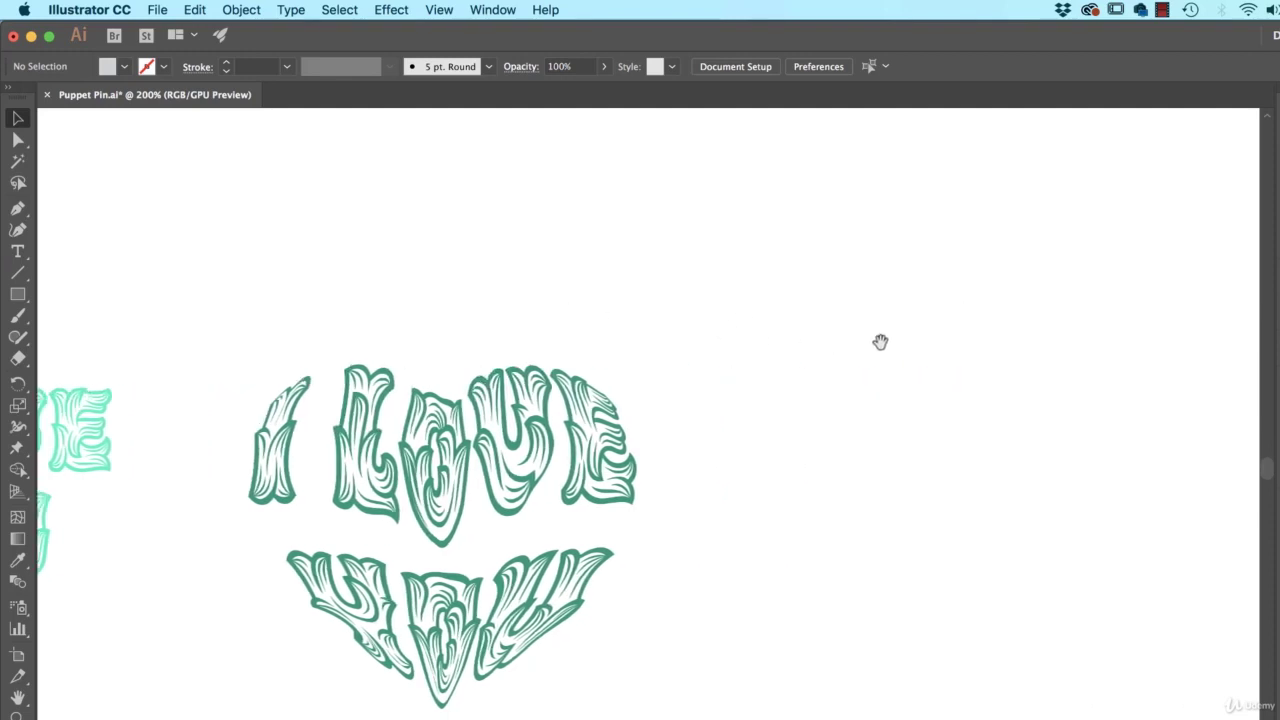
{"action": "left_click_drag", "start_coordinate": [880, 343], "coordinate": [303, 363]}
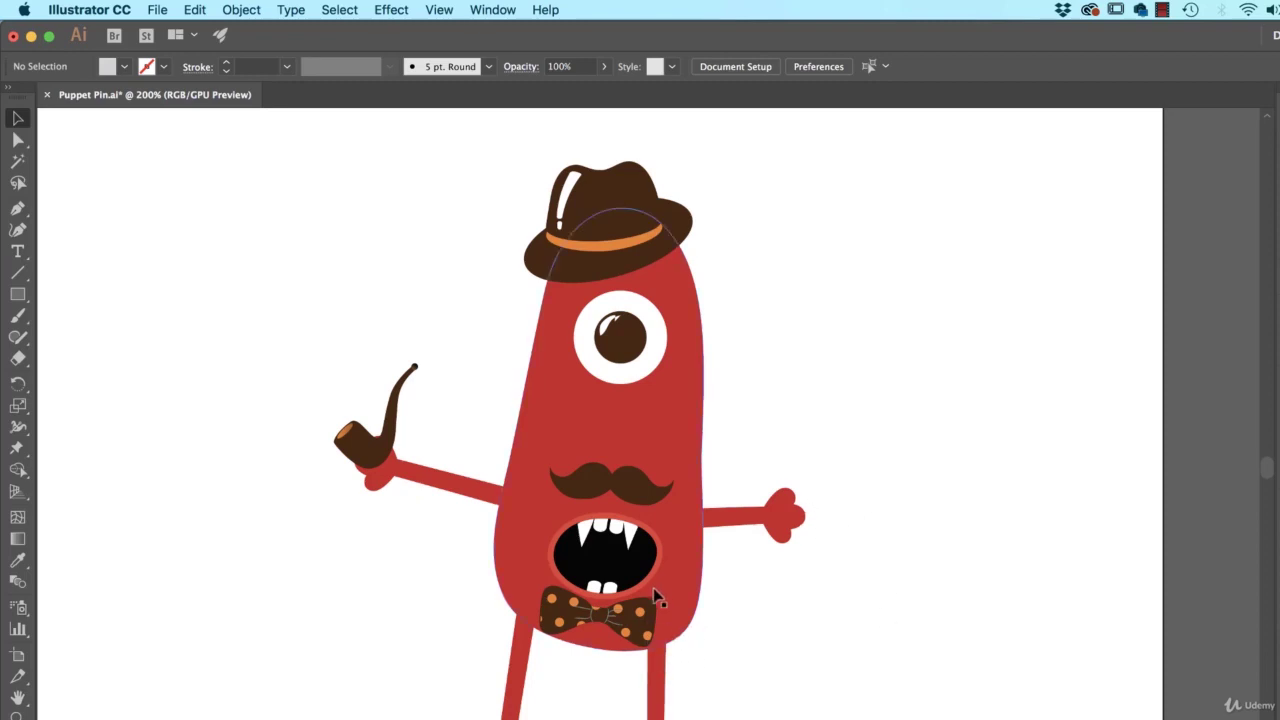
Step: Look over the characters on the artboard and marquee-select the red monster group
{"action": "key", "text": "super+Tab"}
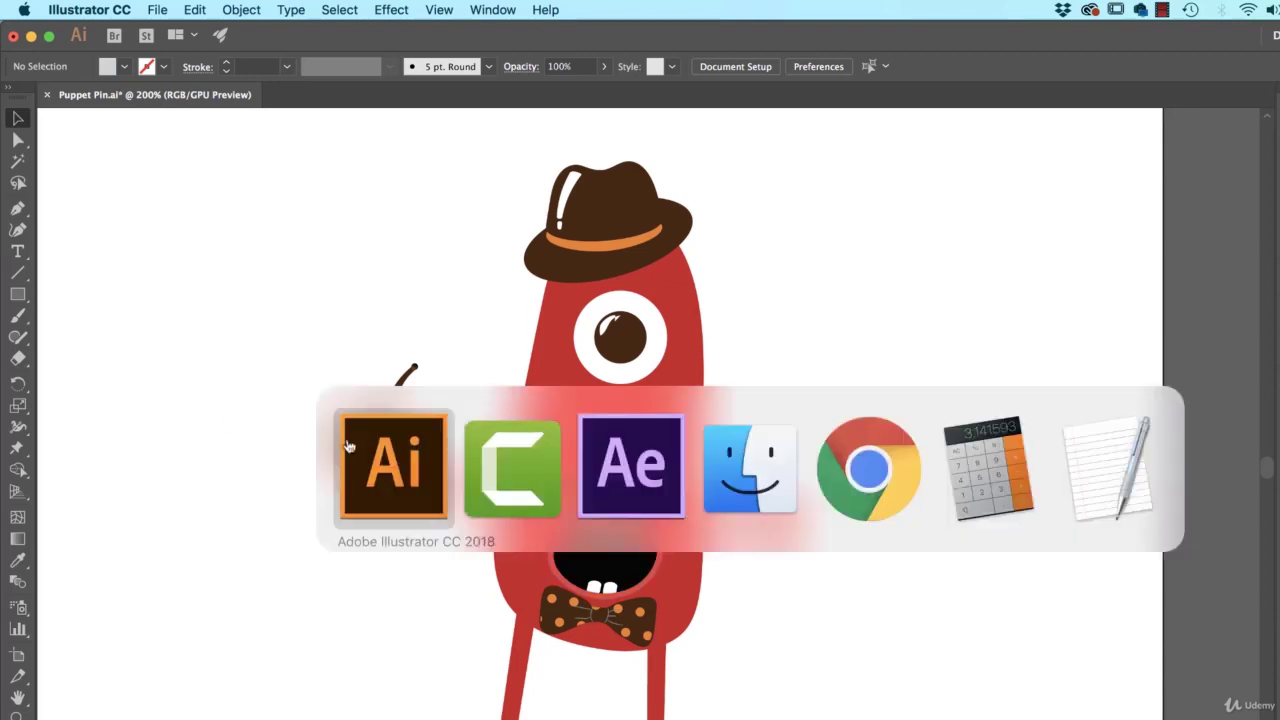
{"action": "left_click_drag", "start_coordinate": [297, 479], "coordinate": [1184, 470]}
{"action": "left_click_drag", "start_coordinate": [663, 484], "coordinate": [791, 506]}
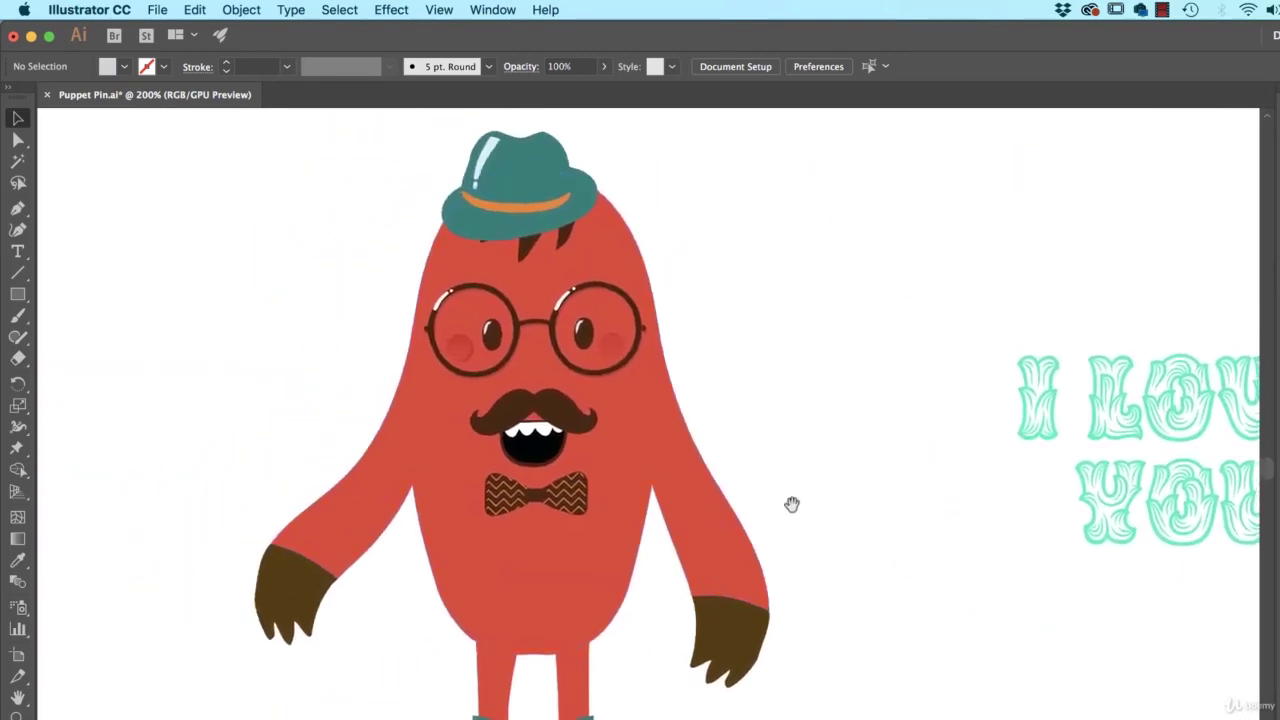
{"action": "left_click_drag", "start_coordinate": [726, 286], "coordinate": [137, 671]}
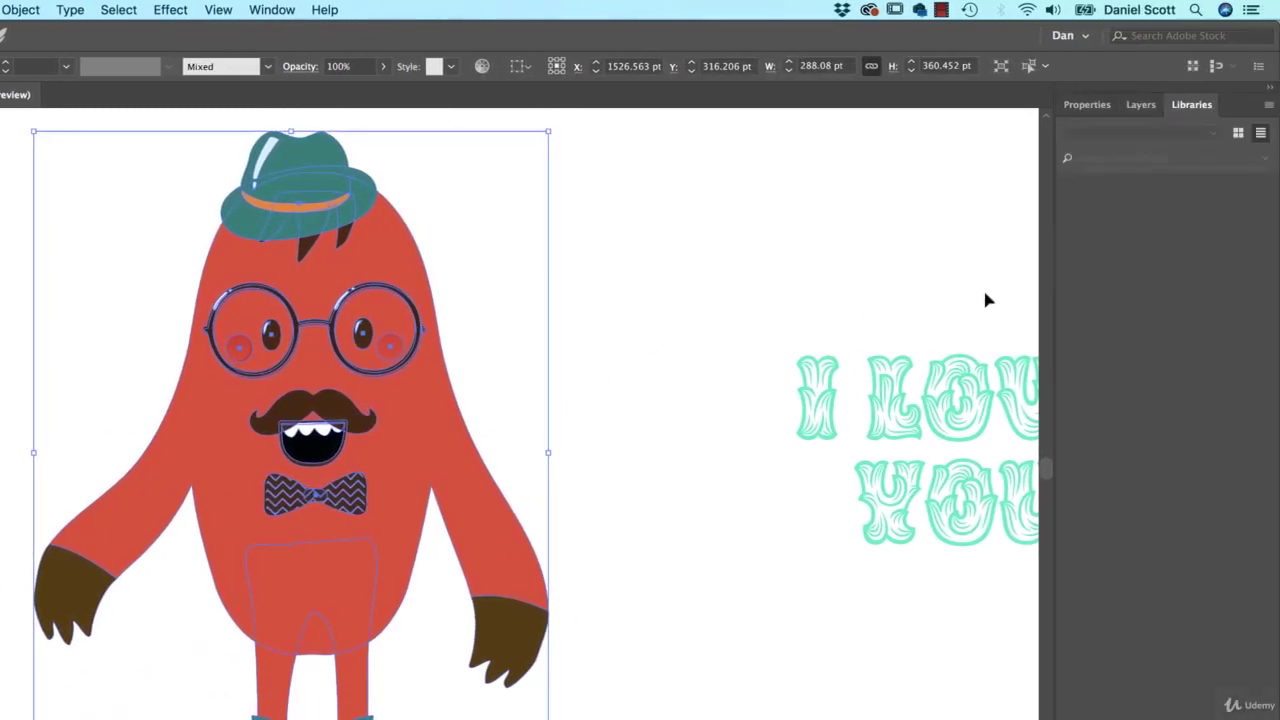
Step: Drag the monster into the Libraries panel as Artwork 2 and bring After Effects forward
{"action": "left_click_drag", "start_coordinate": [243, 486], "coordinate": [1208, 665]}
{"action": "key", "text": "super+Tab"}
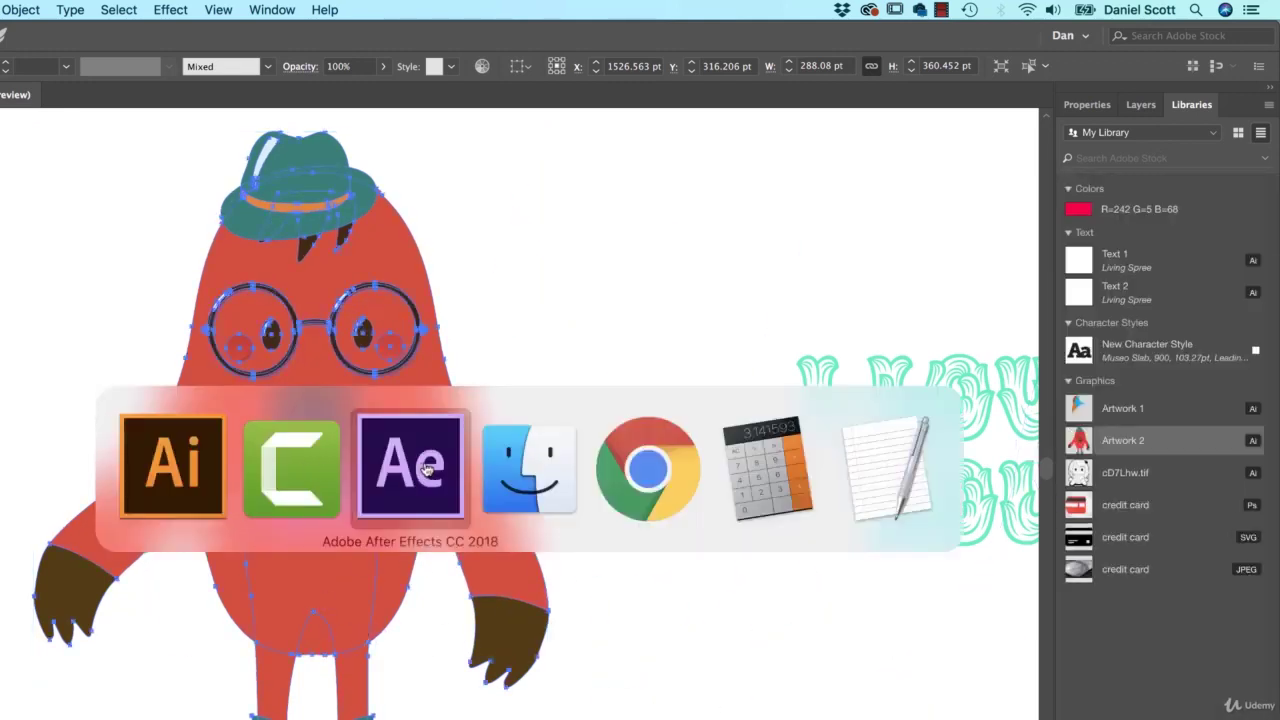
{"action": "left_click", "coordinate": [425, 468]}
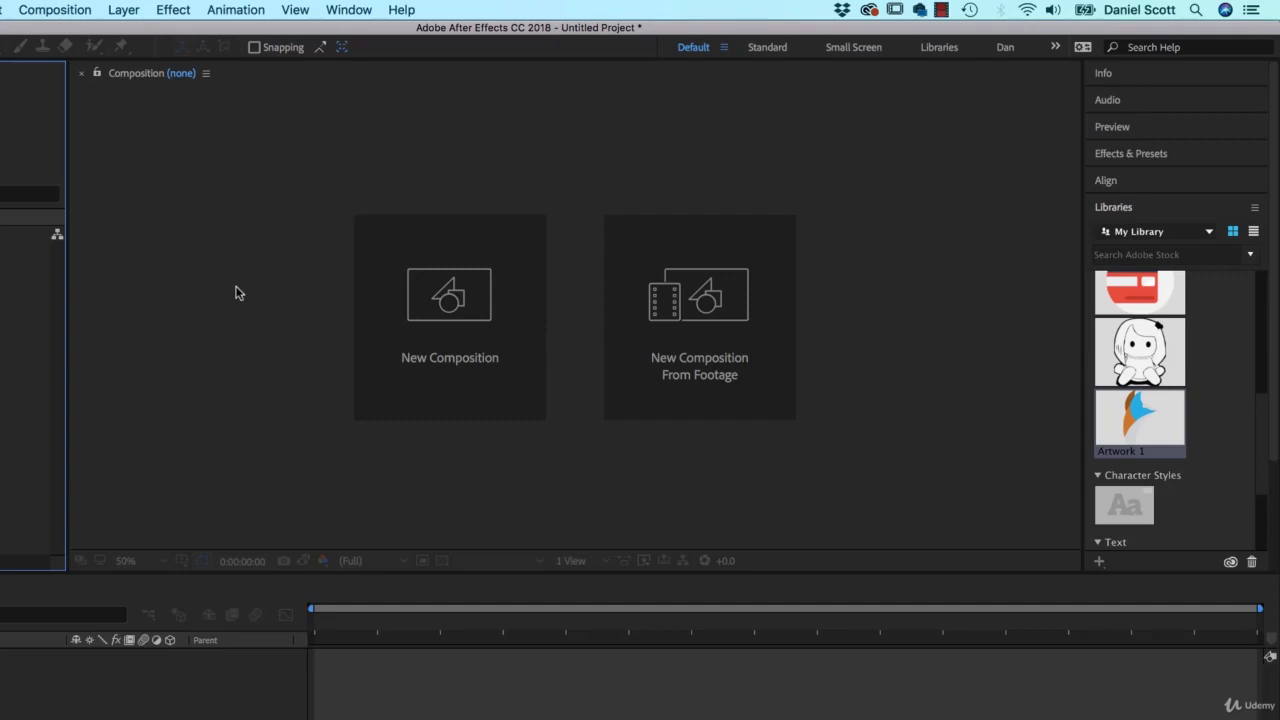
Step: Create Comp 1 with default settings and drag Artwork 2 from Libraries into it
{"action": "left_click", "coordinate": [470, 320]}
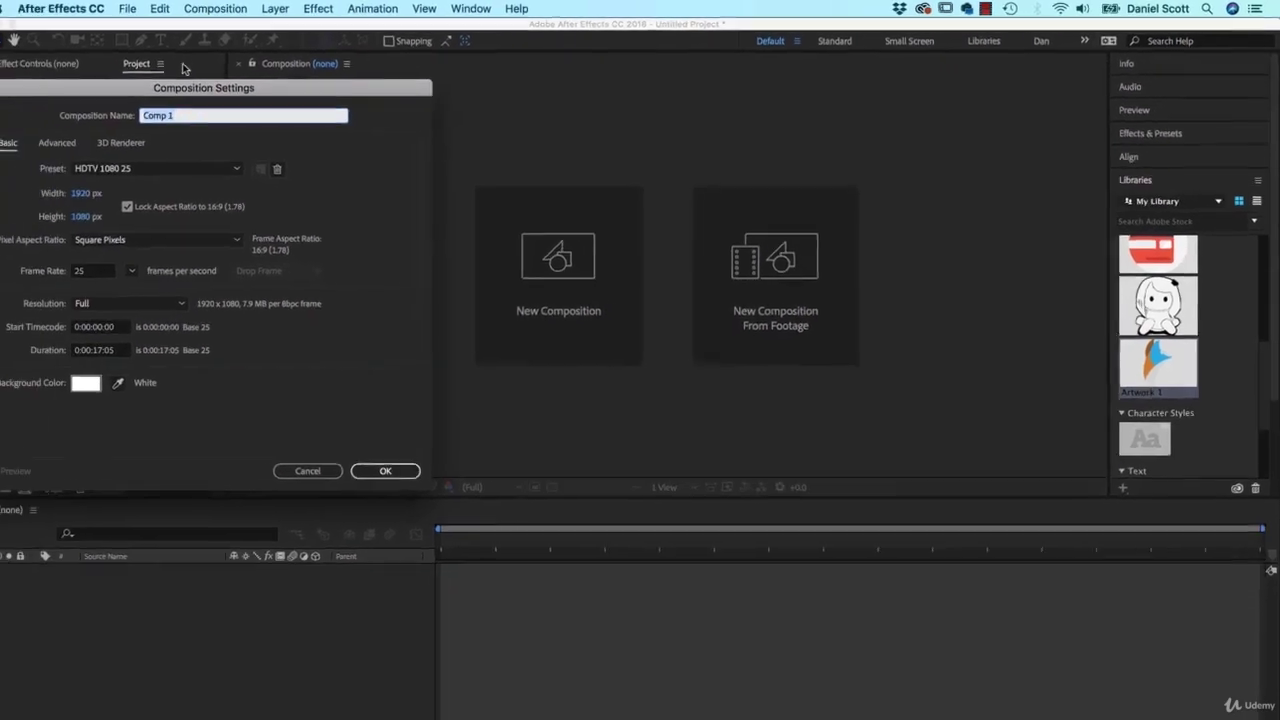
{"action": "left_click", "coordinate": [390, 472]}
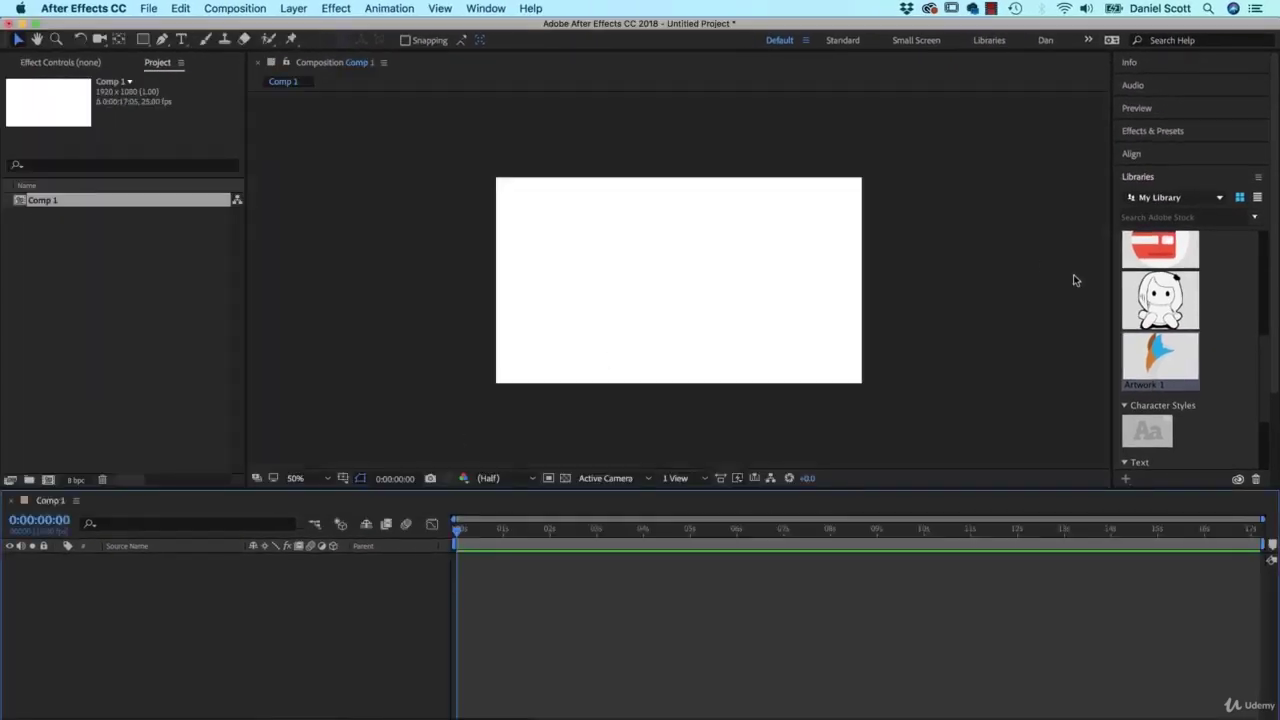
{"action": "scroll", "coordinate": [1229, 309], "scroll_direction": "down", "scroll_amount": 5}
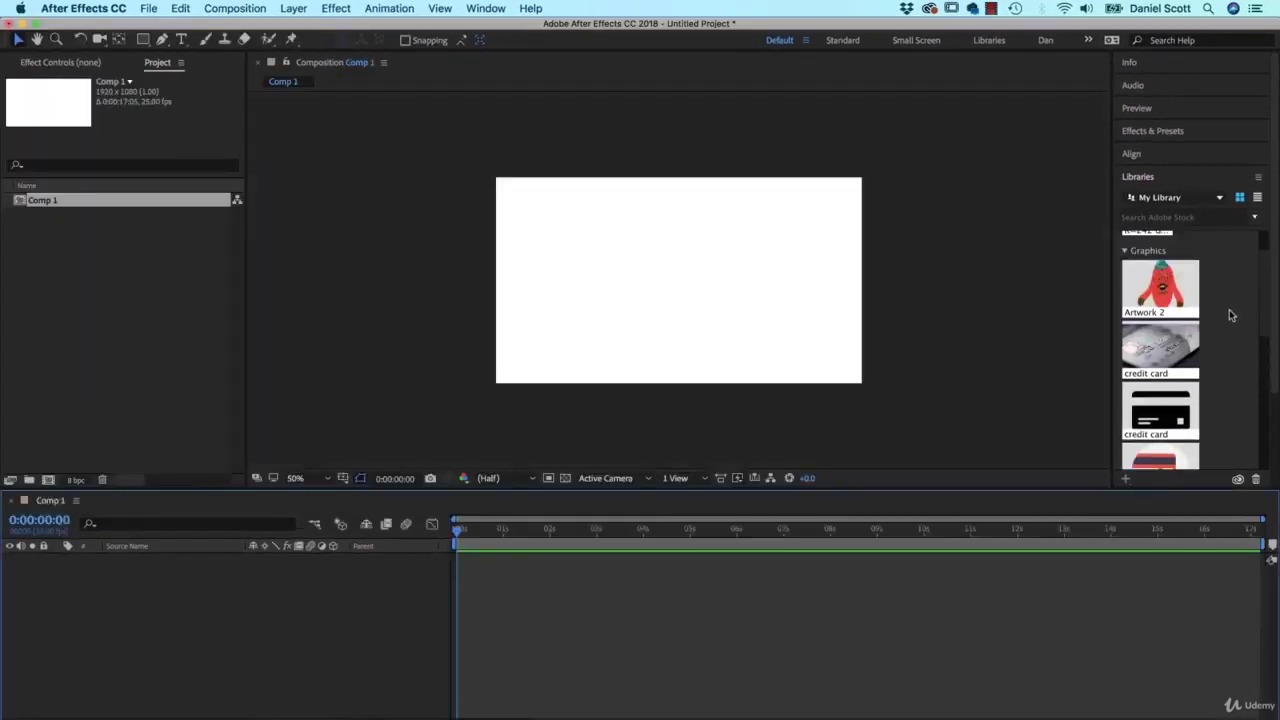
{"action": "left_click_drag", "start_coordinate": [1160, 287], "coordinate": [626, 286]}
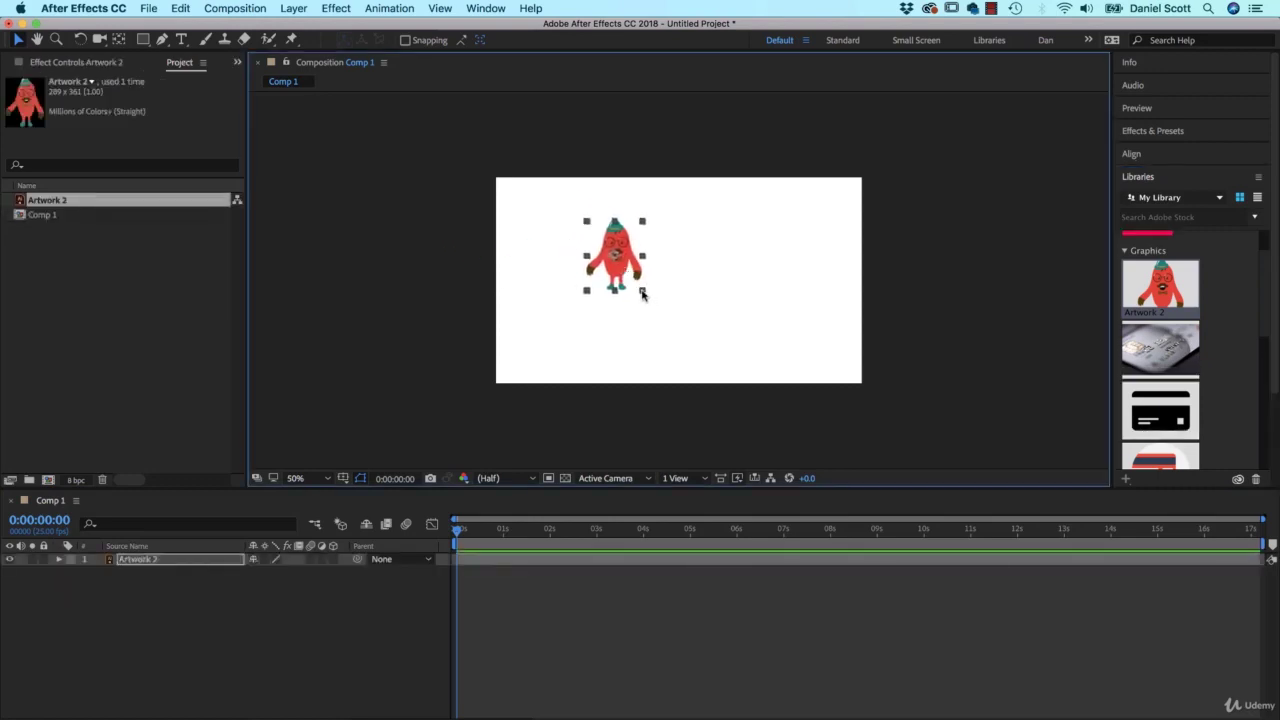
Step: View the comp at 100%, scale the monster up much larger and nudge it down-right
{"action": "scroll", "coordinate": [641, 288], "scroll_direction": "up", "scroll_amount": 6}
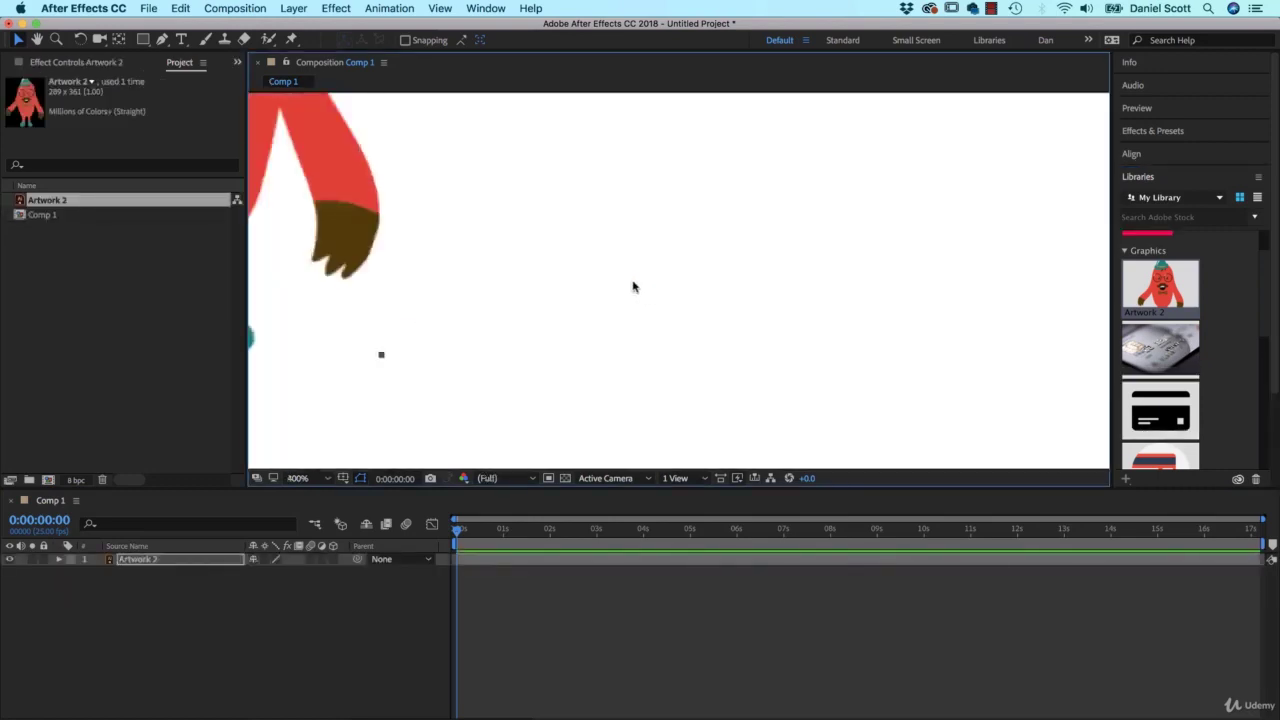
{"action": "key", "text": "slash"}
{"action": "left_click_drag", "start_coordinate": [606, 300], "coordinate": [708, 276]}
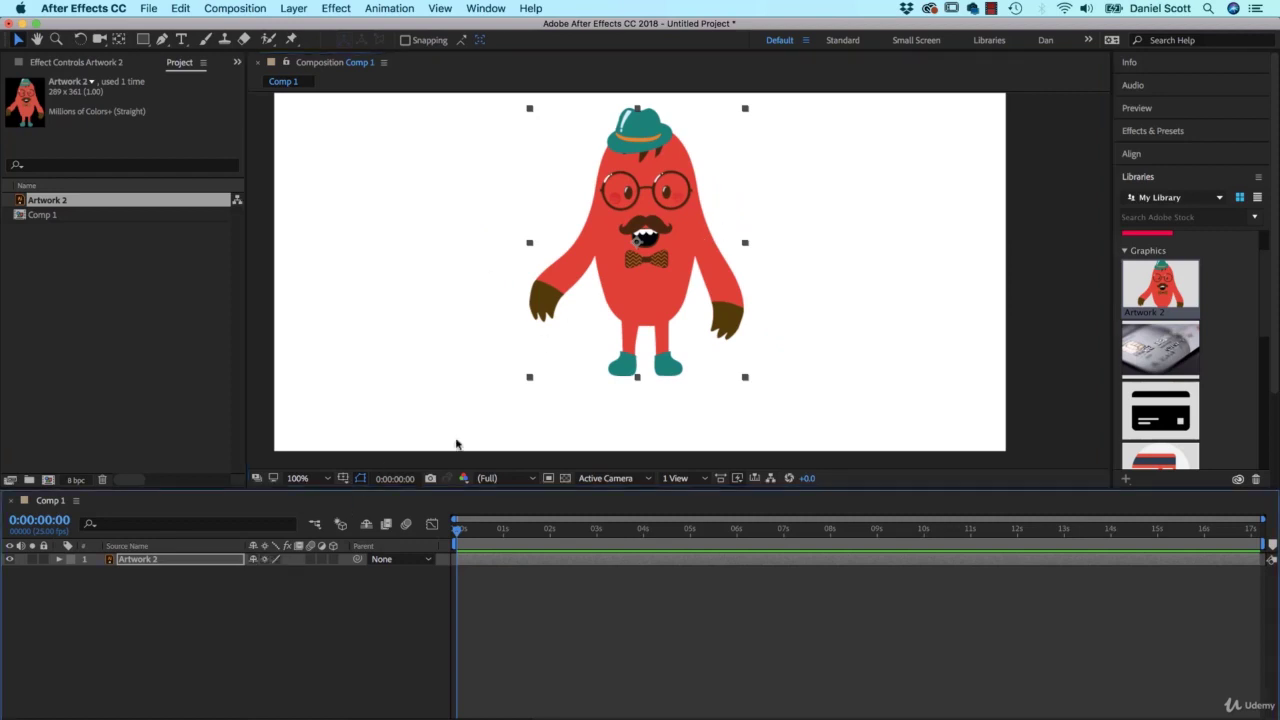
{"action": "left_click_drag", "start_coordinate": [693, 230], "coordinate": [698, 256]}
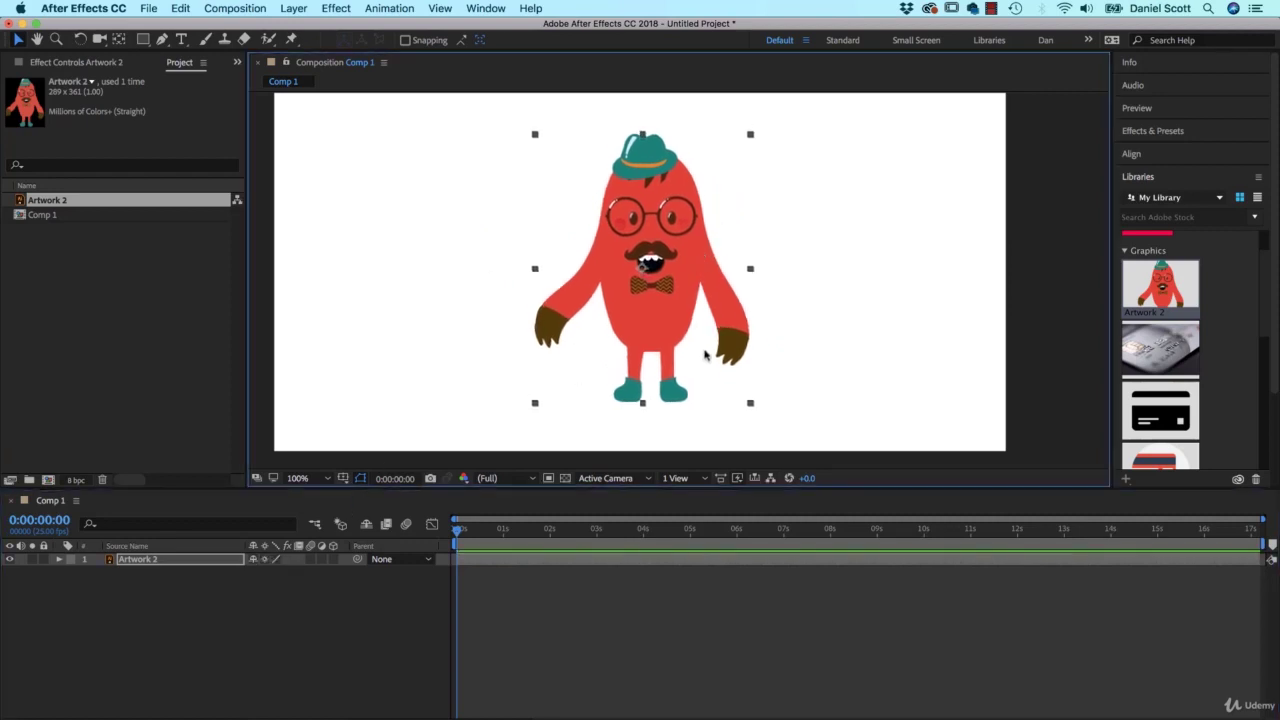
Step: Place puppet pins on both hands, both shoulders, the left foot and mid-body, testing the left arm
{"action": "left_click", "coordinate": [292, 40]}
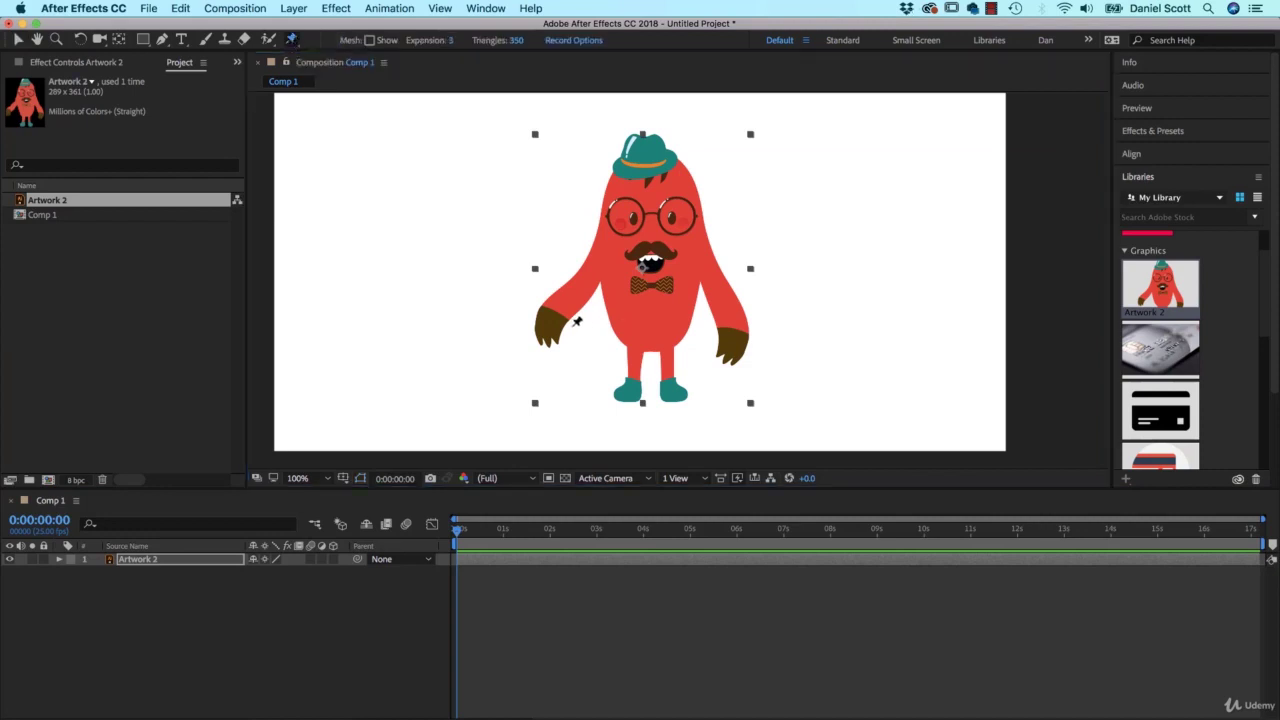
{"action": "left_click", "coordinate": [555, 327]}
{"action": "left_click", "coordinate": [599, 270]}
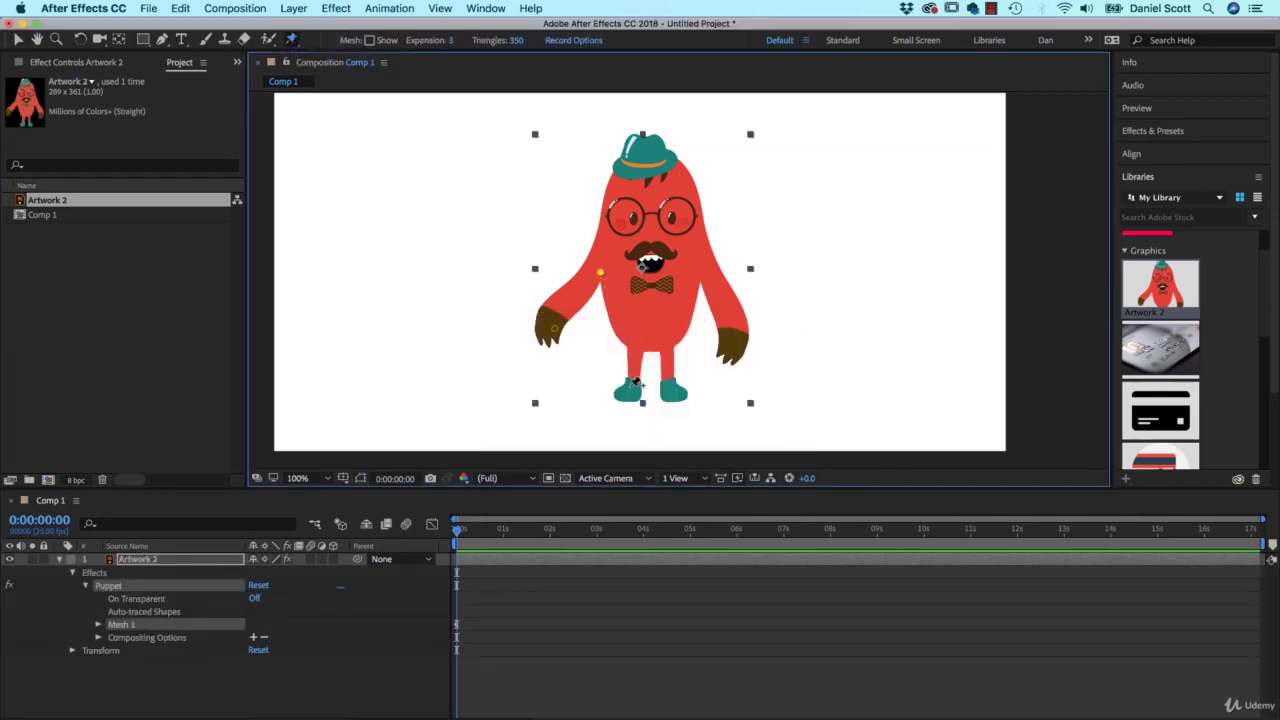
{"action": "left_click", "coordinate": [630, 388]}
{"action": "left_click", "coordinate": [732, 334]}
{"action": "left_click", "coordinate": [701, 268]}
{"action": "left_click", "coordinate": [648, 324]}
{"action": "mouse_move", "coordinate": [560, 332]}
{"action": "left_mouse_down"}
{"action": "mouse_move", "coordinate": [534, 271]}
{"action": "mouse_move", "coordinate": [534, 294]}
{"action": "mouse_move", "coordinate": [620, 318]}
{"action": "mouse_move", "coordinate": [565, 330]}
{"action": "left_mouse_up"}
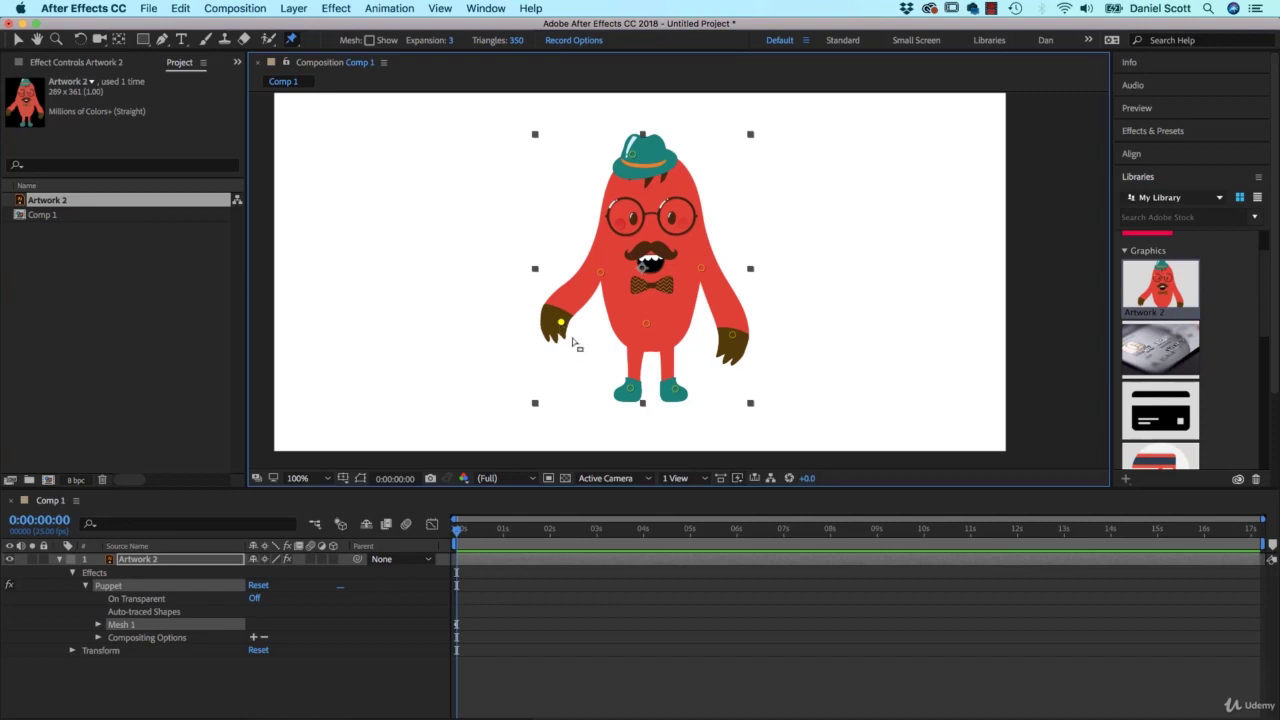
Step: Record a wiggling motion on the left-foot pin, rewind, keep the name Mesh 1 and play it back
{"action": "left_click", "coordinate": [631, 388]}
{"action": "left_click", "coordinate": [630, 389]}
{"action": "mouse_move", "coordinate": [630, 389]}
{"action": "left_mouse_down"}
{"action": "mouse_move", "coordinate": [617, 365]}
{"action": "mouse_move", "coordinate": [609, 391]}
{"action": "mouse_move", "coordinate": [653, 389]}
{"action": "mouse_move", "coordinate": [645, 372]}
{"action": "mouse_move", "coordinate": [574, 363]}
{"action": "mouse_move", "coordinate": [568, 386]}
{"action": "mouse_move", "coordinate": [680, 374]}
{"action": "mouse_move", "coordinate": [660, 386]}
{"action": "left_mouse_up"}
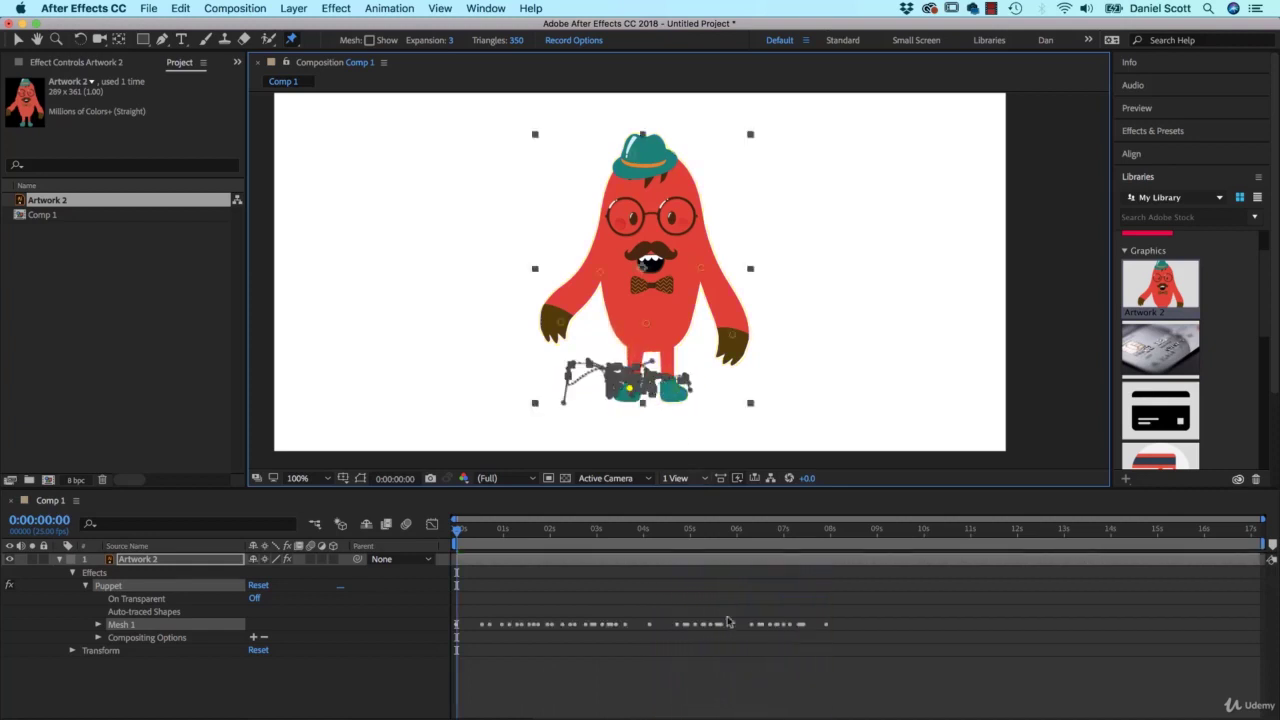
{"action": "left_click_drag", "start_coordinate": [735, 535], "coordinate": [432, 548]}
{"action": "key", "text": "Return"}
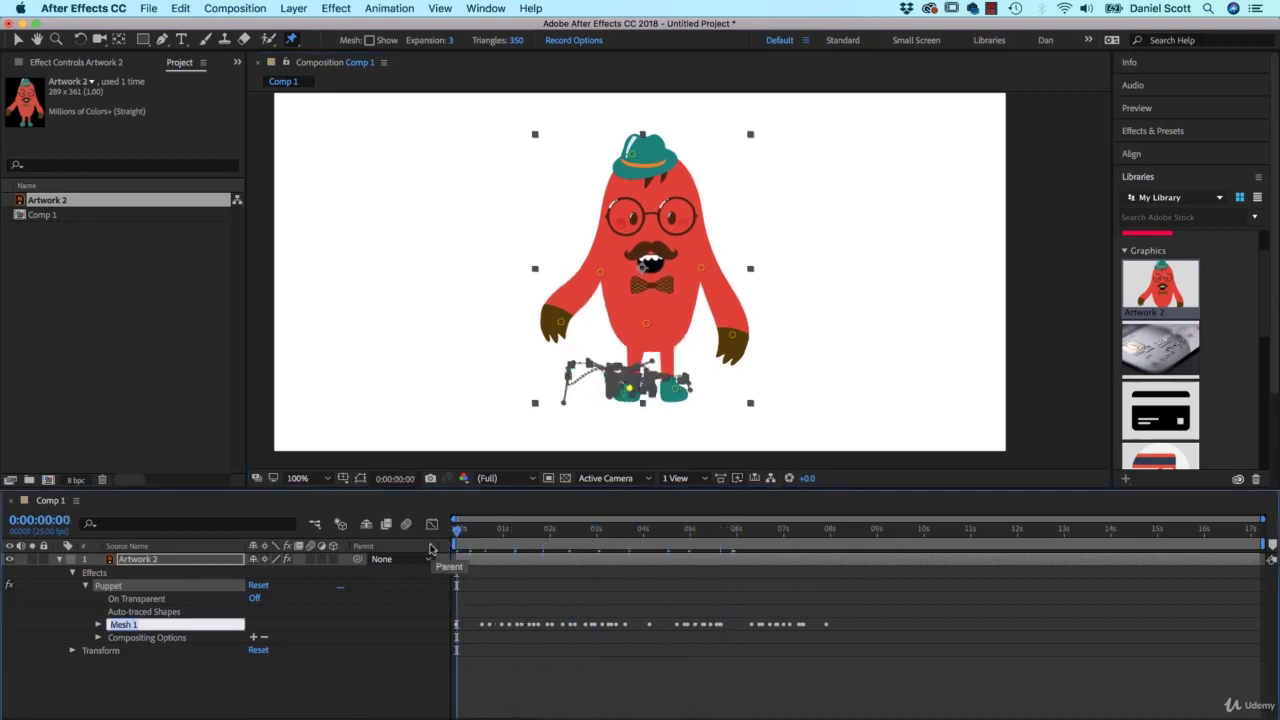
{"action": "type", "text": "n"}
{"action": "key", "text": "Escape"}
{"action": "key", "text": "space"}
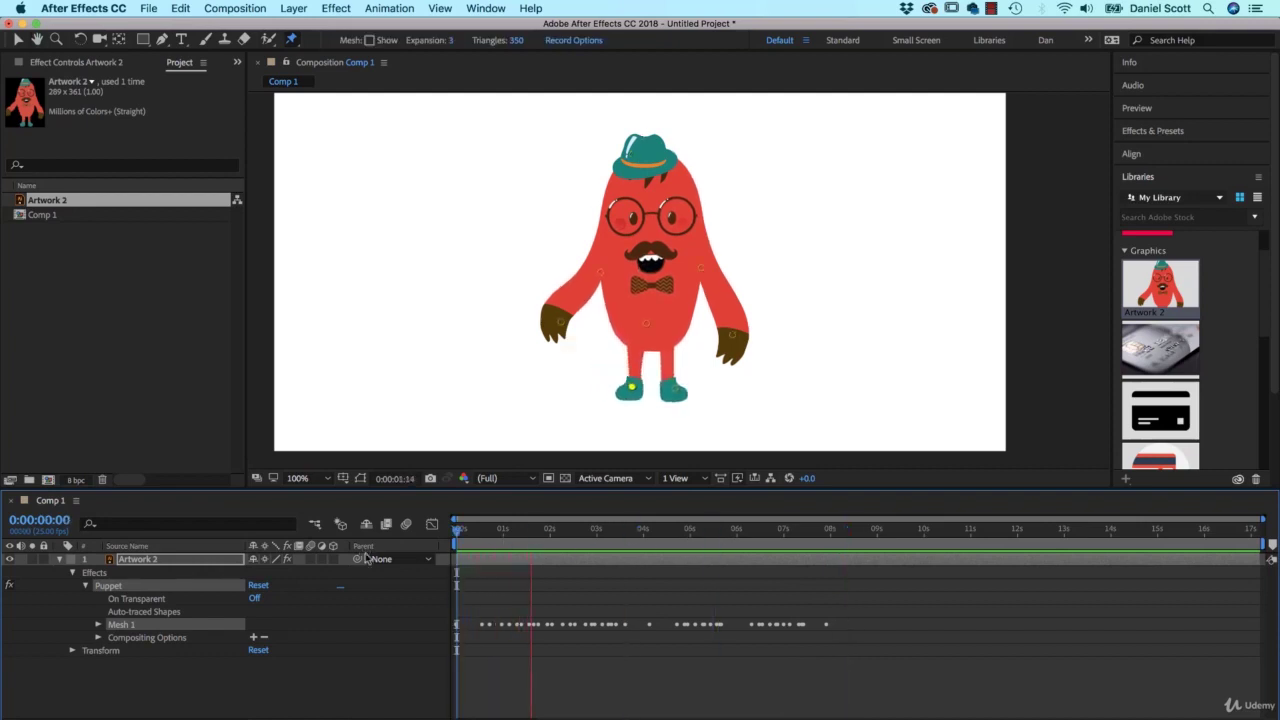
Step: From the timeline start, record the left-hand pin waving up above the monster's head
{"action": "key", "text": "space"}
{"action": "key", "text": "Home"}
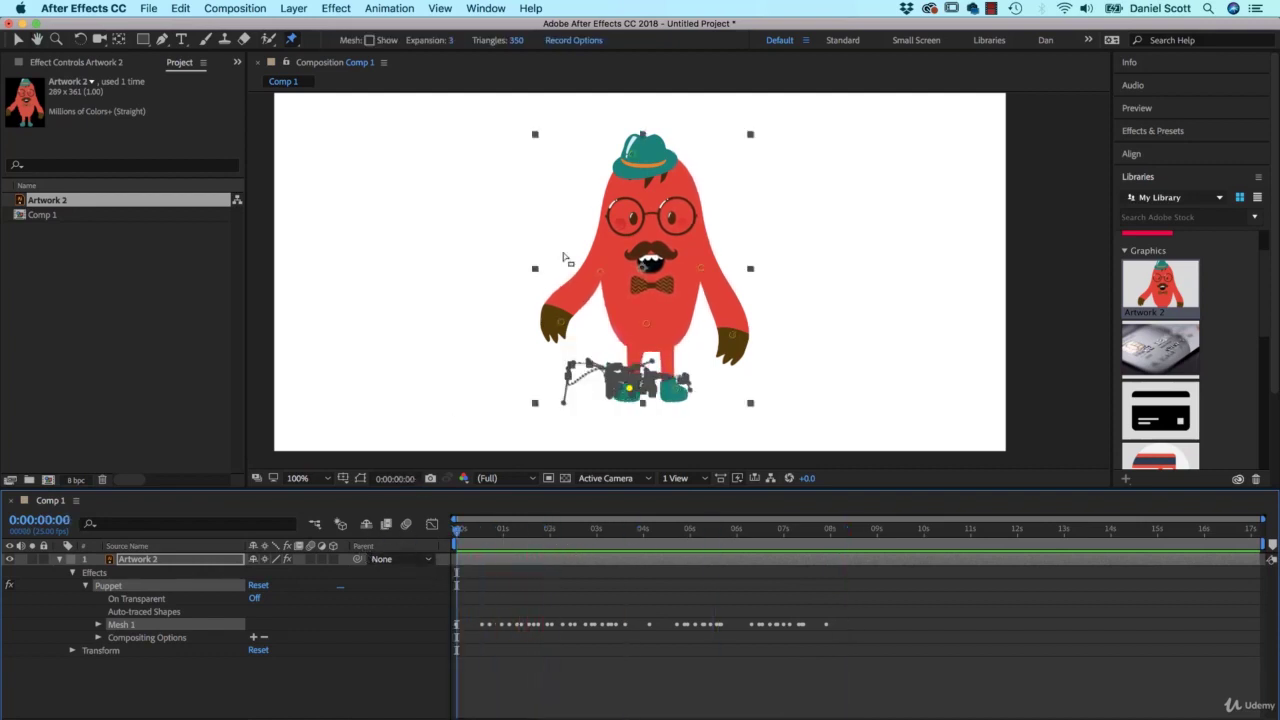
{"action": "left_click", "coordinate": [563, 324]}
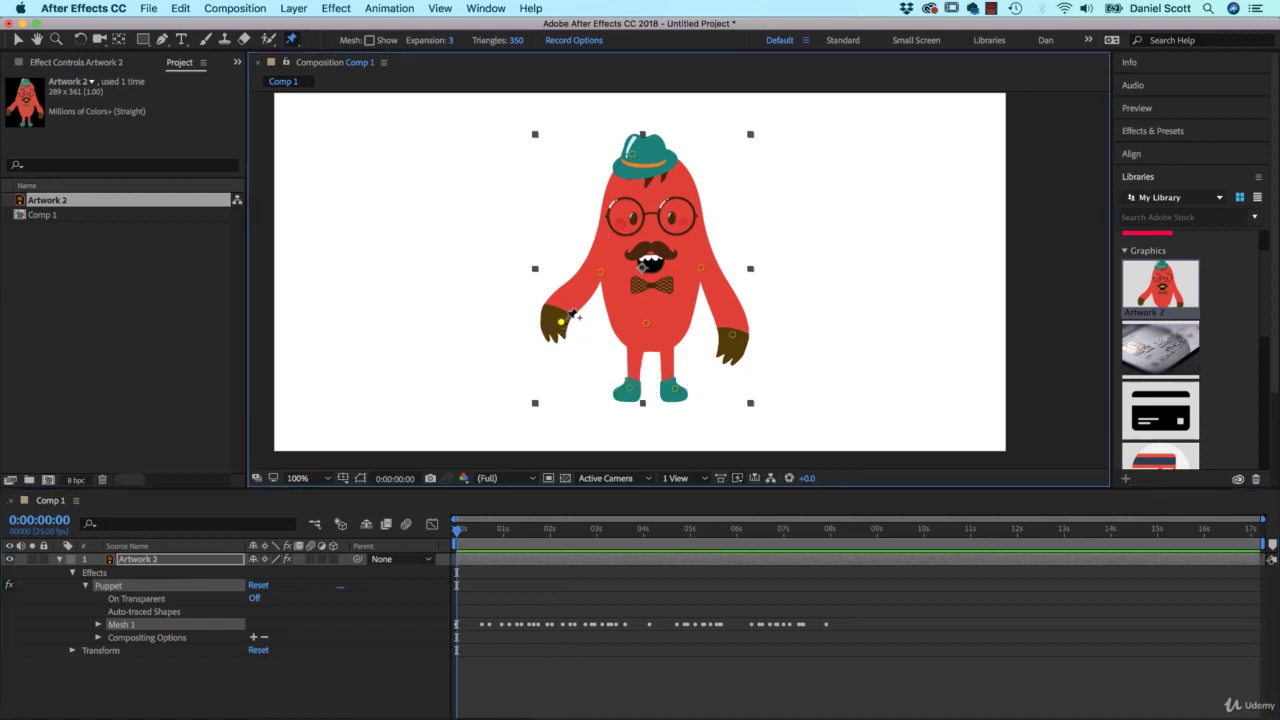
{"action": "mouse_move", "coordinate": [565, 335]}
{"action": "left_mouse_down"}
{"action": "mouse_move", "coordinate": [595, 309]}
{"action": "mouse_move", "coordinate": [584, 280]}
{"action": "mouse_move", "coordinate": [569, 319]}
{"action": "mouse_move", "coordinate": [638, 318]}
{"action": "mouse_move", "coordinate": [609, 331]}
{"action": "mouse_move", "coordinate": [514, 274]}
{"action": "mouse_move", "coordinate": [531, 164]}
{"action": "mouse_move", "coordinate": [512, 168]}
{"action": "mouse_move", "coordinate": [506, 214]}
{"action": "mouse_move", "coordinate": [568, 322]}
{"action": "left_mouse_up"}
Step: Preview the waving animation, then return to Illustrator
{"action": "key", "text": "space"}
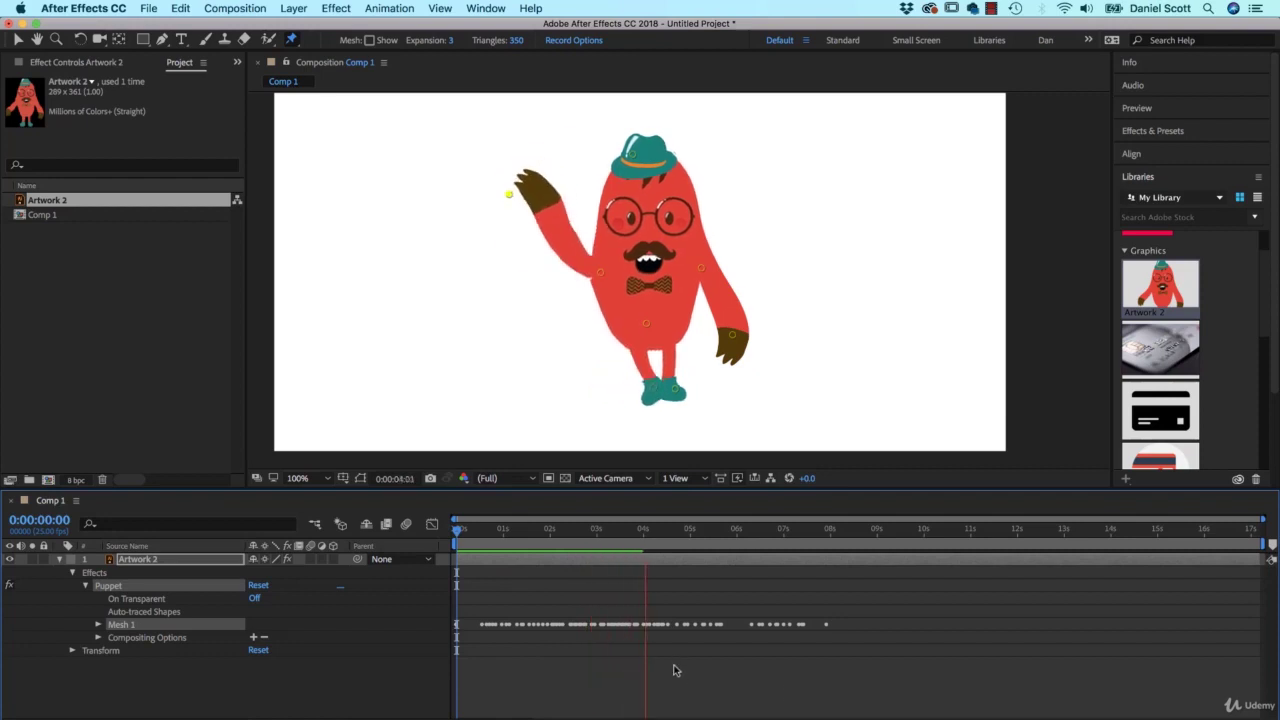
{"action": "key", "text": "space"}
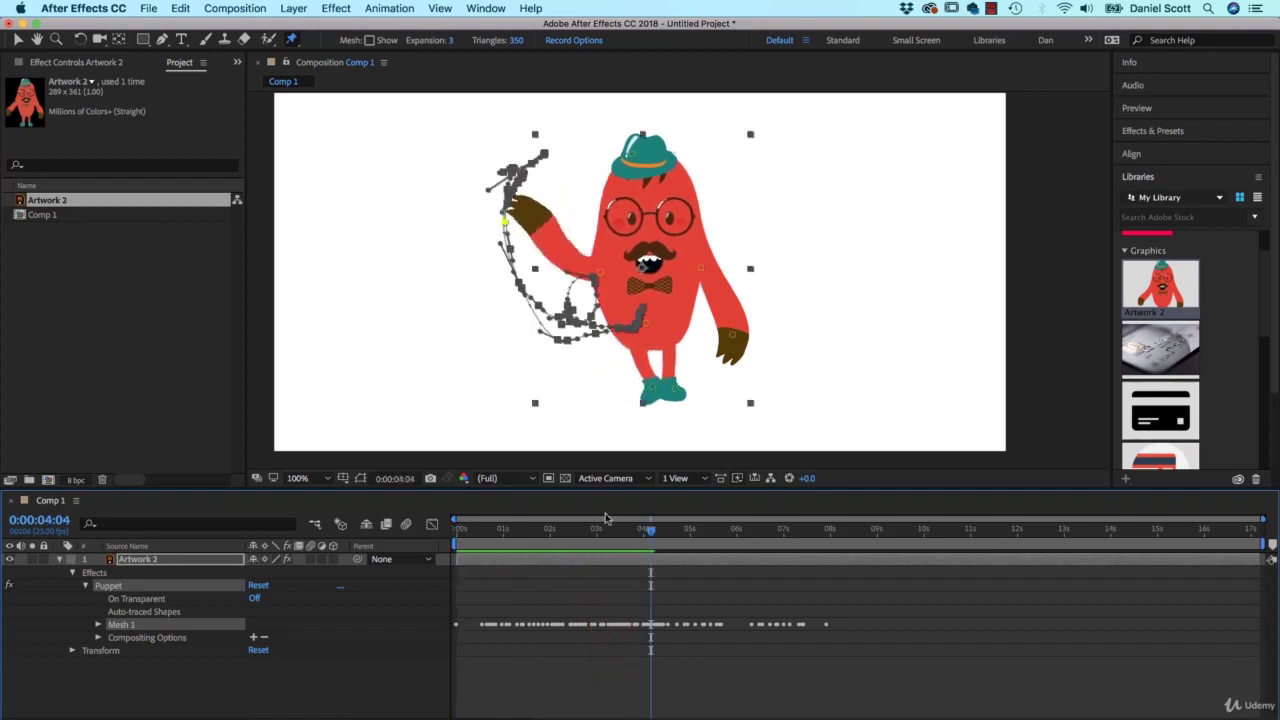
{"action": "key", "text": "super+Tab"}
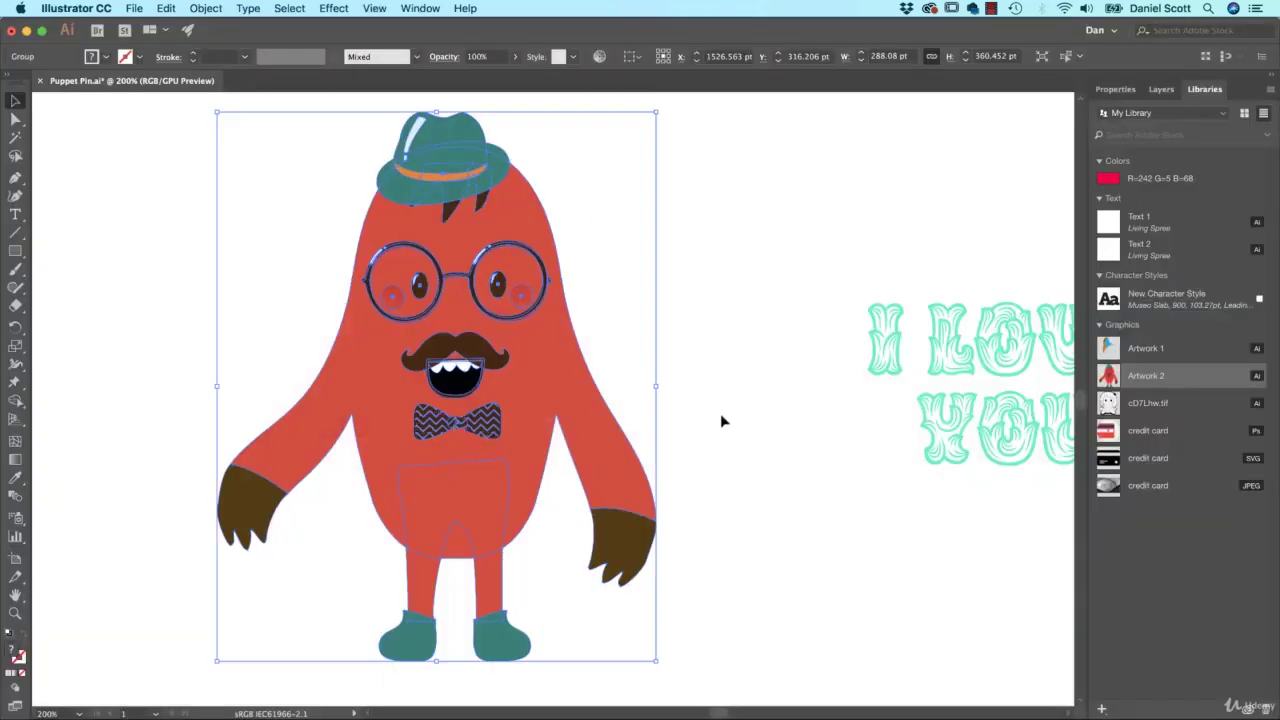
Step: Apply Object > Expand Appearance to the selected monster group, then deselect it
{"action": "left_click", "coordinate": [721, 422]}
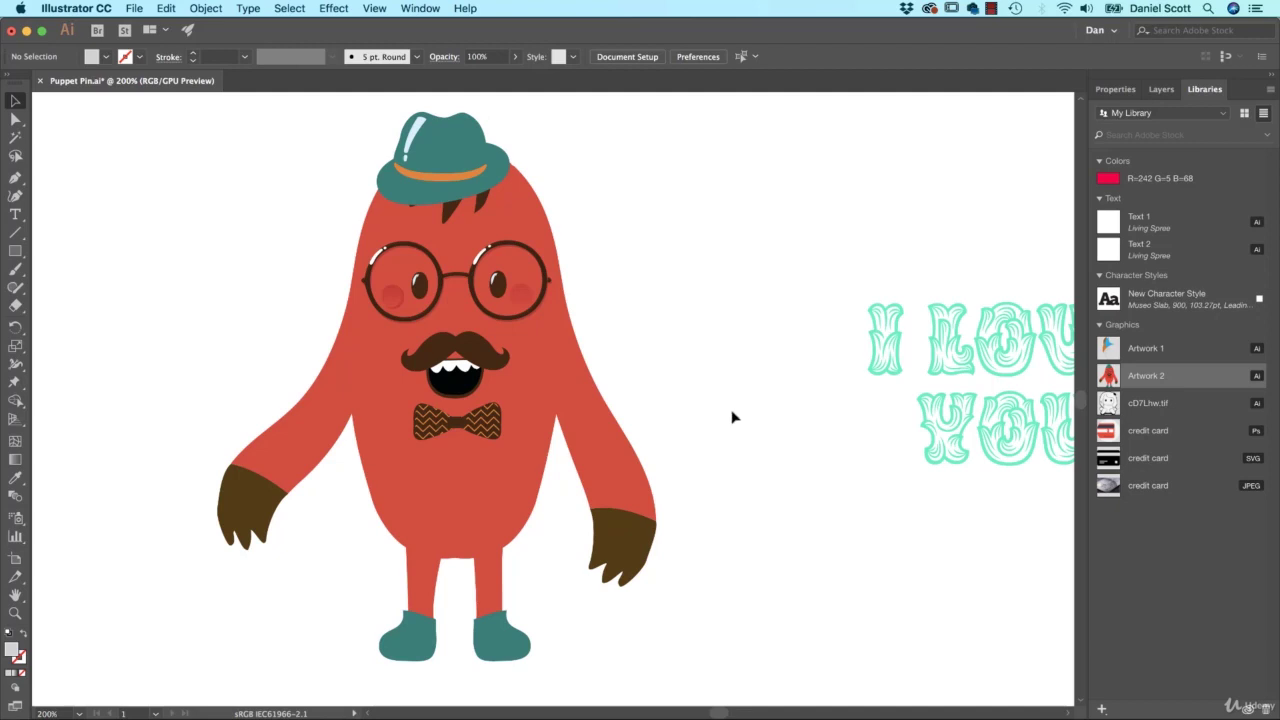
{"action": "left_click", "coordinate": [523, 415]}
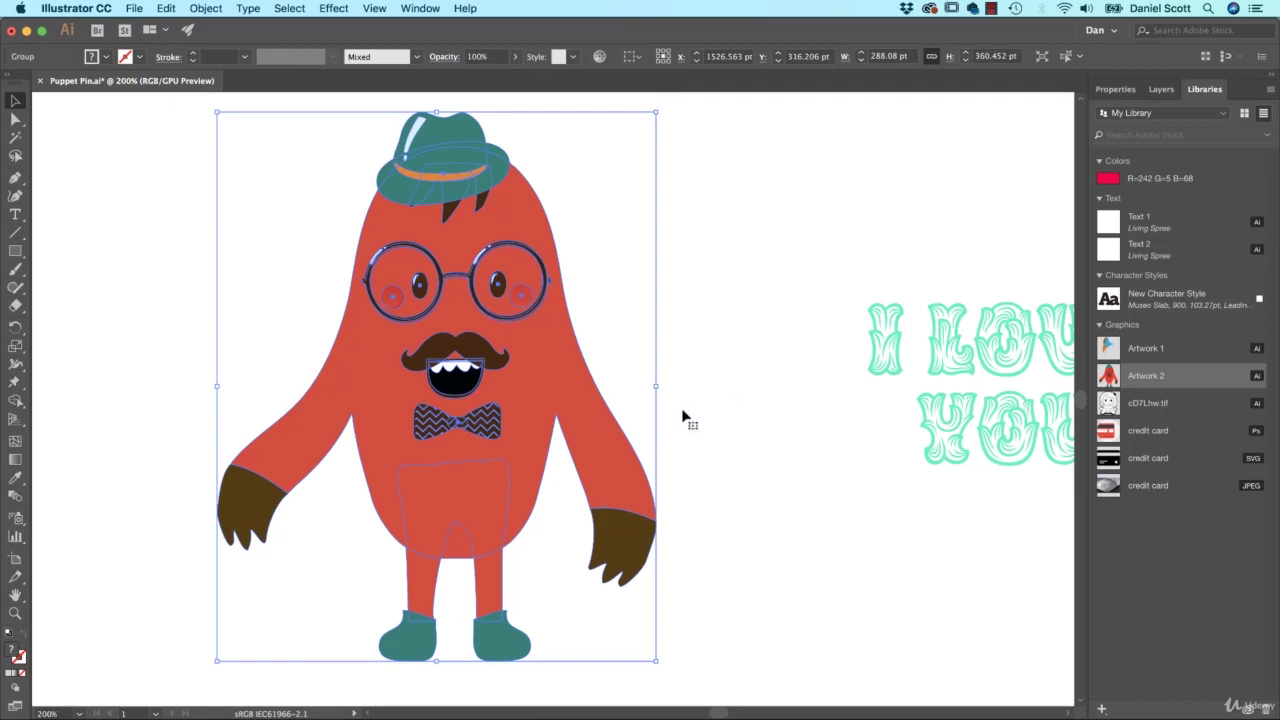
{"action": "left_click", "coordinate": [17, 384]}
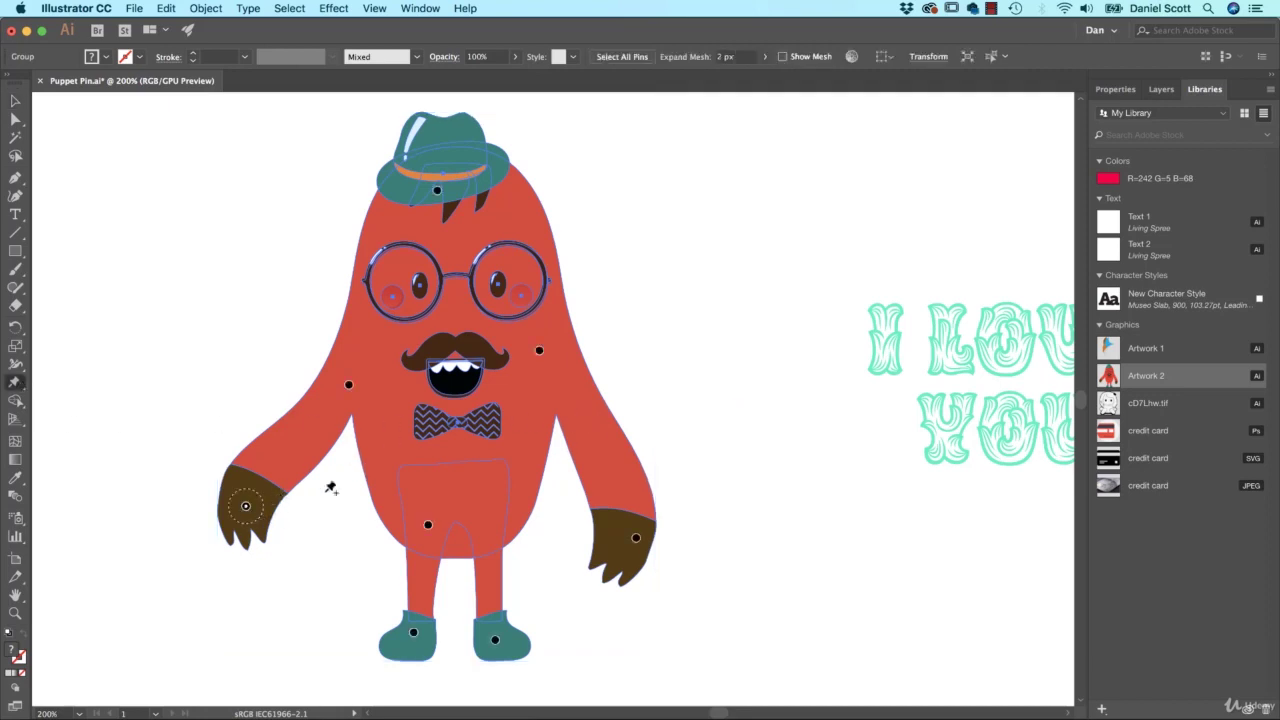
{"action": "key", "text": "v"}
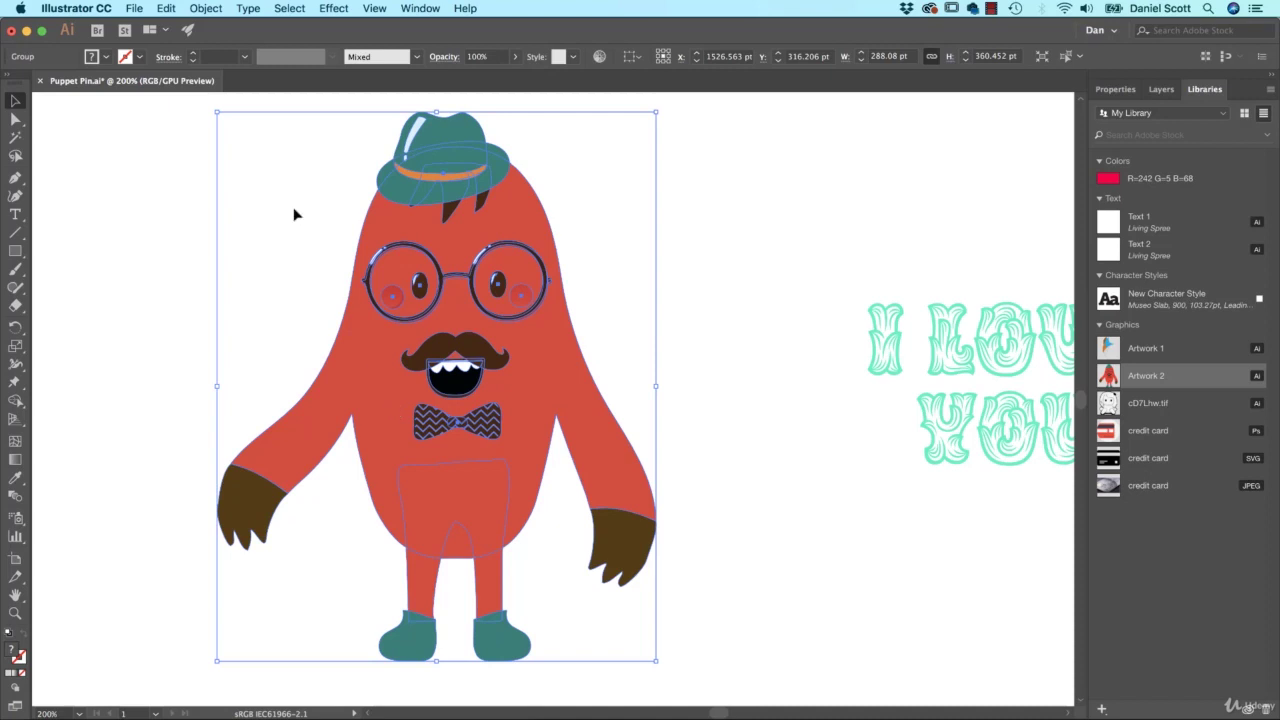
{"action": "left_click", "coordinate": [204, 9]}
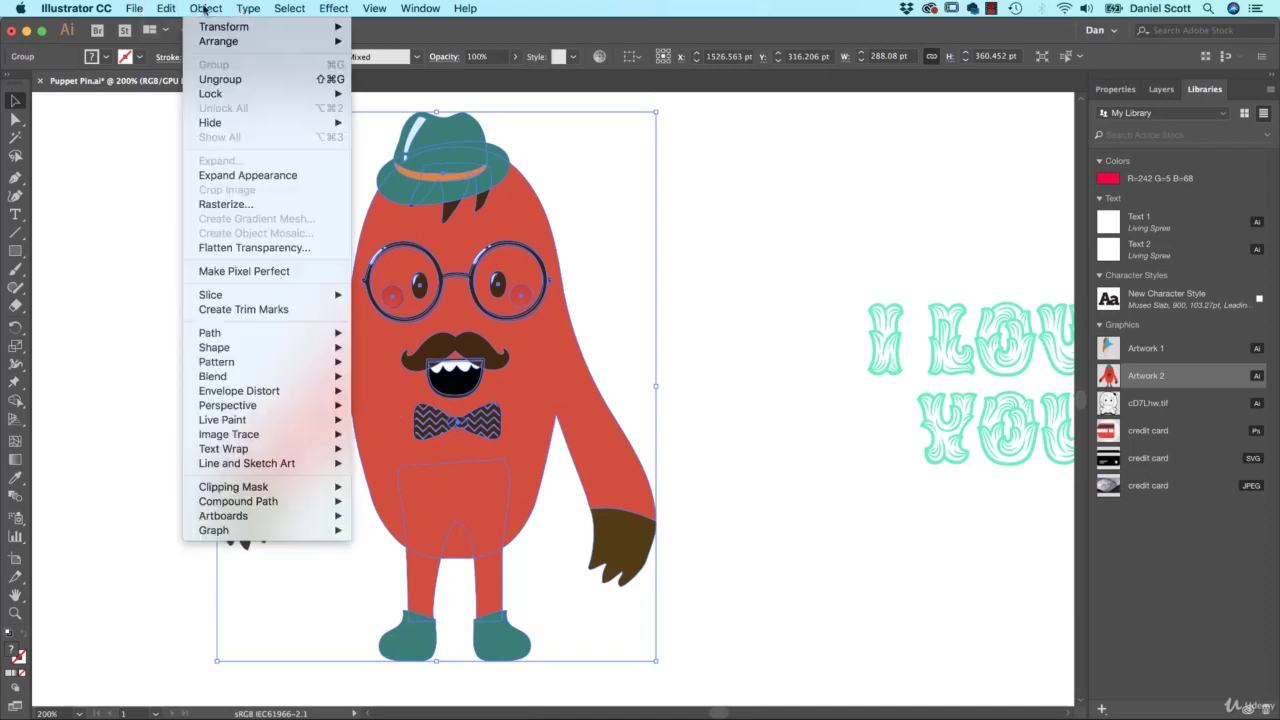
{"action": "left_click", "coordinate": [245, 176]}
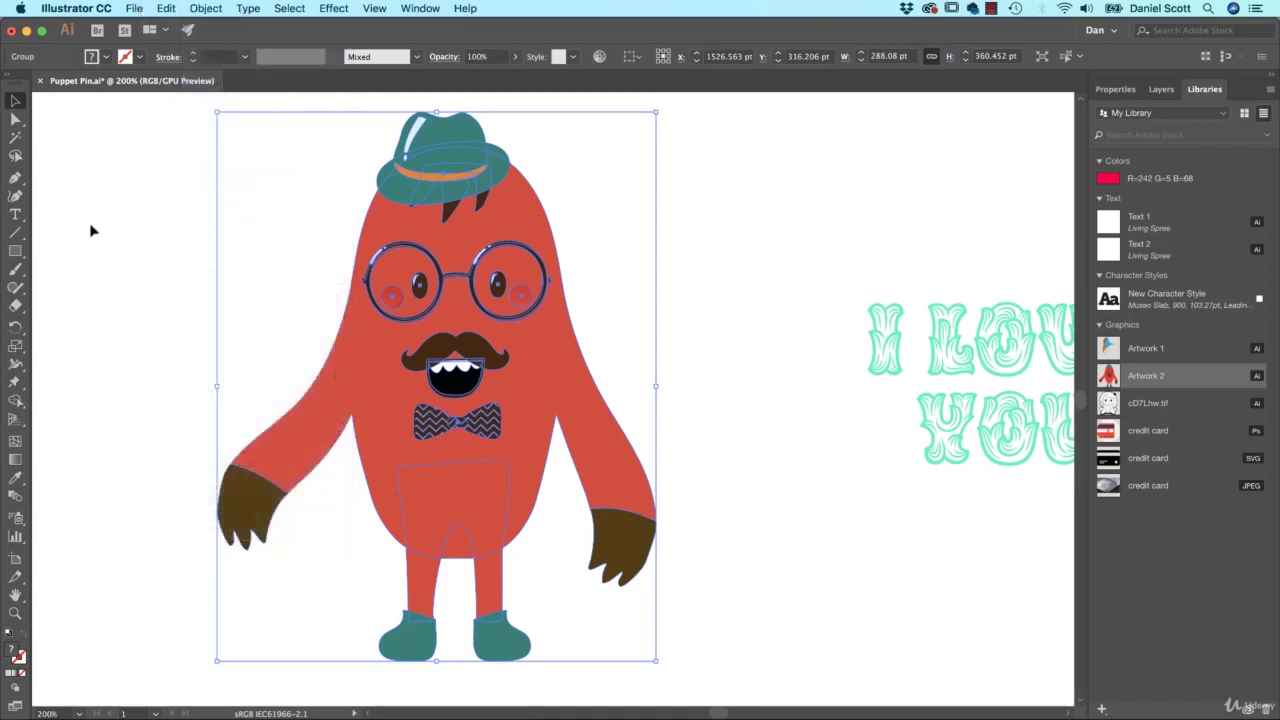
{"action": "left_click", "coordinate": [792, 315]}
{"action": "scroll", "coordinate": [600, 300], "scroll_direction": "right", "scroll_amount": 10}
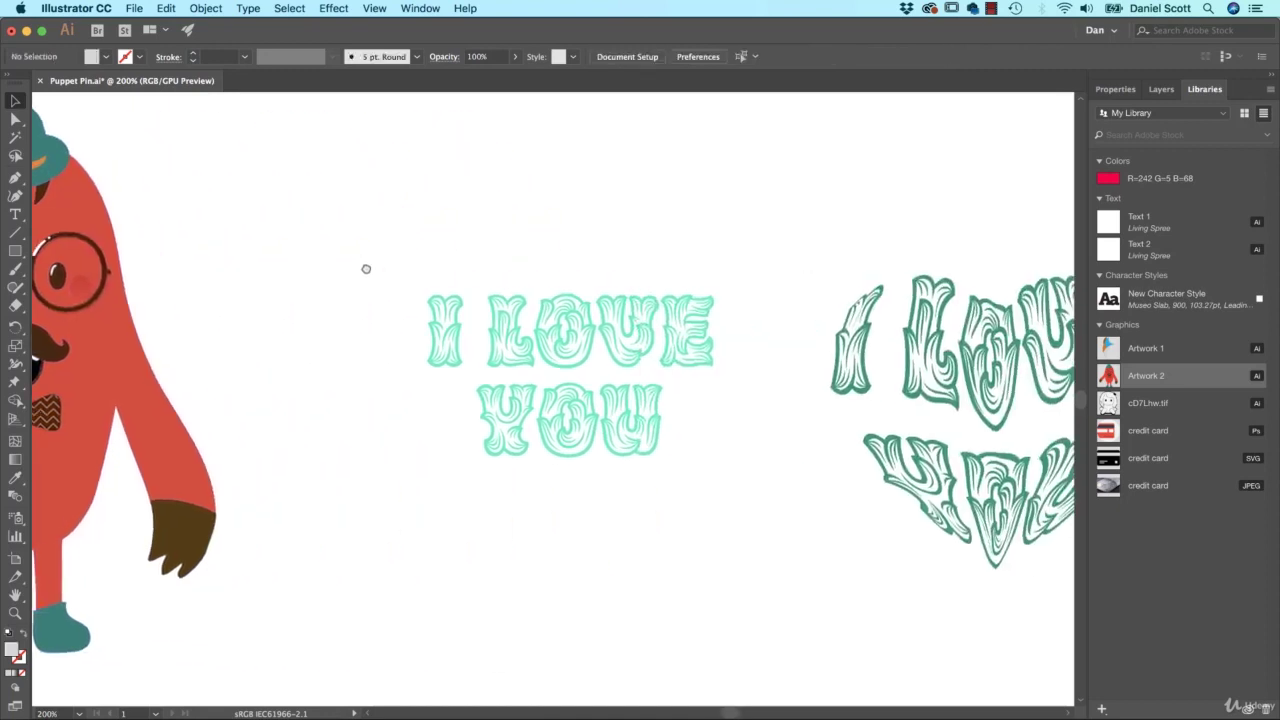
{"action": "scroll", "coordinate": [529, 350], "scroll_direction": "right", "scroll_amount": 15}
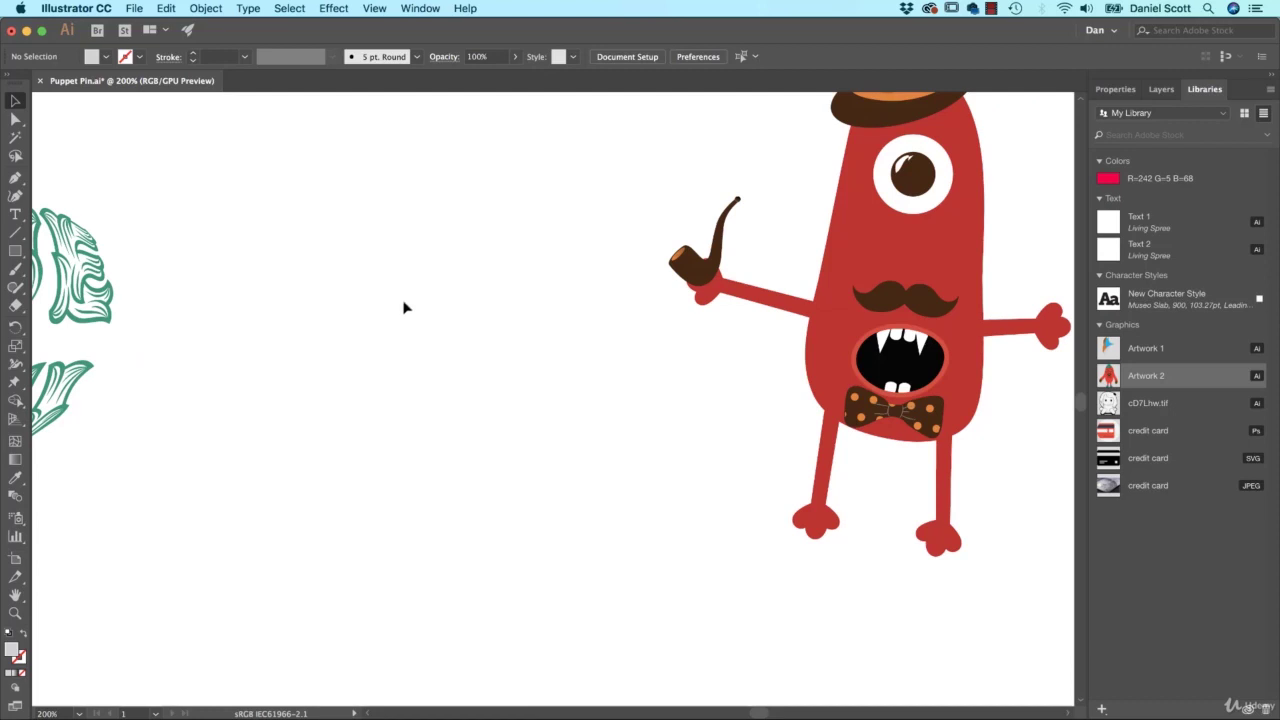
{"action": "scroll", "coordinate": [274, 311], "scroll_direction": "left", "scroll_amount": 15}
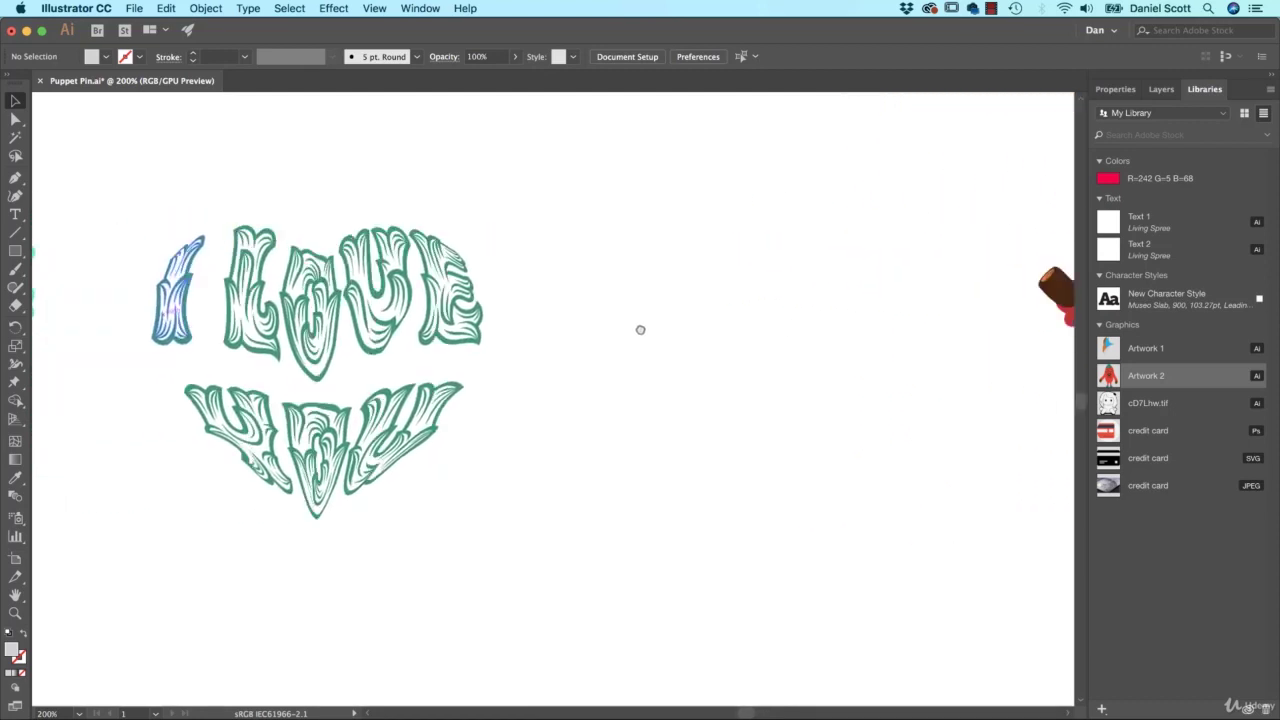
{"action": "scroll", "coordinate": [640, 329], "scroll_direction": "right", "scroll_amount": 15}
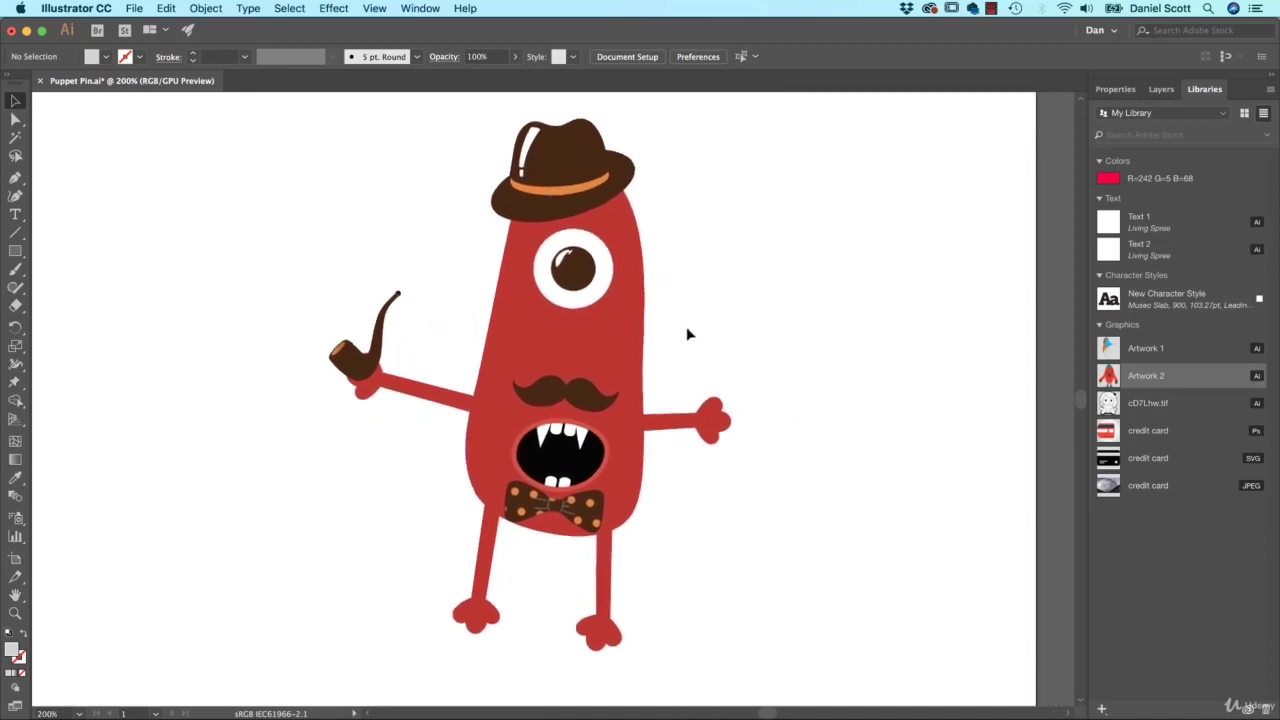